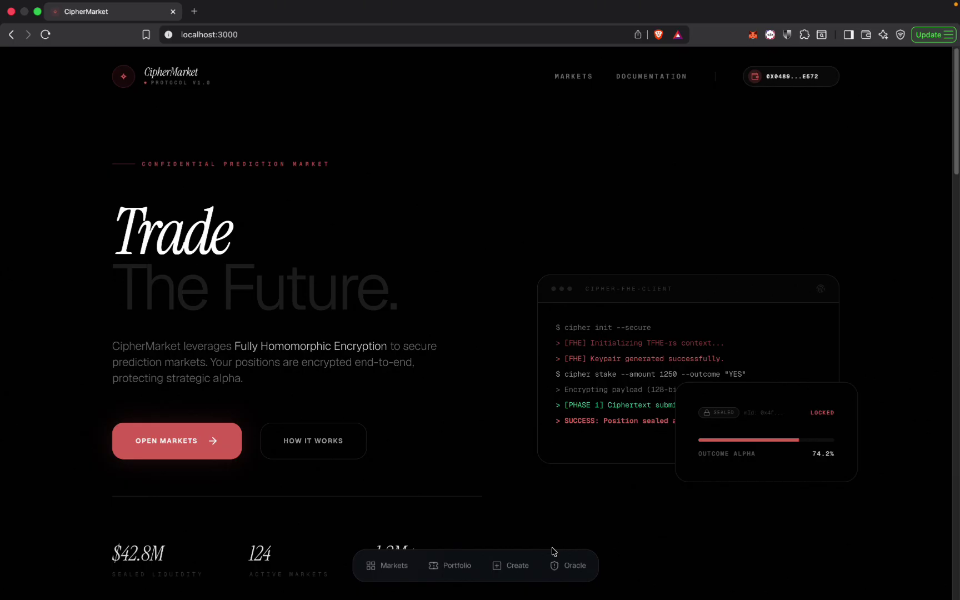
Look through the CipherMarket landing page, including its security architecture and market use-case sections.
{"action": "scroll", "coordinate": [652, 515], "scroll_direction": "down", "scroll_amount": 6}
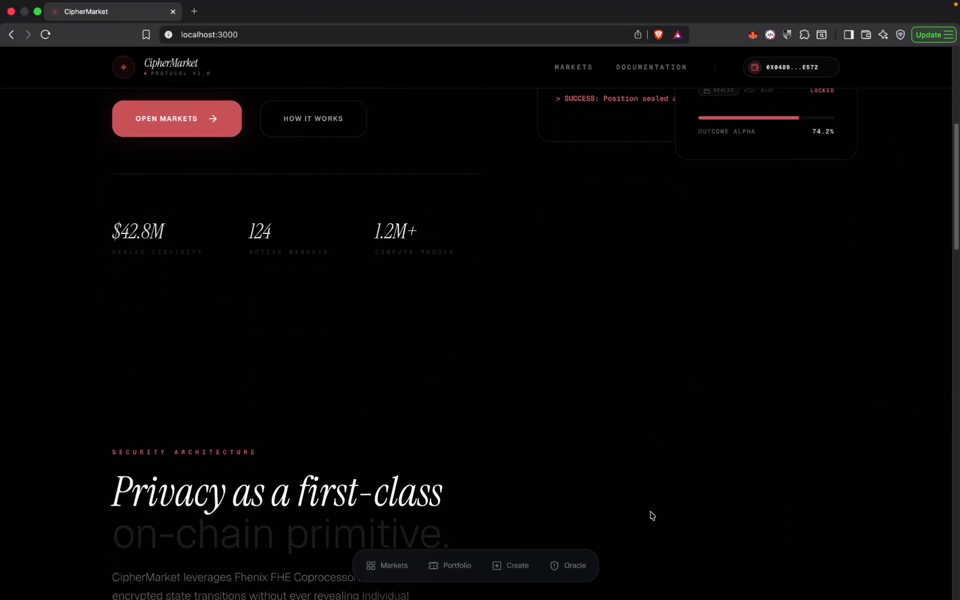
{"action": "scroll", "coordinate": [652, 515], "scroll_direction": "down", "scroll_amount": 8}
{"action": "scroll", "coordinate": [651, 516], "scroll_direction": "up", "scroll_amount": 15}
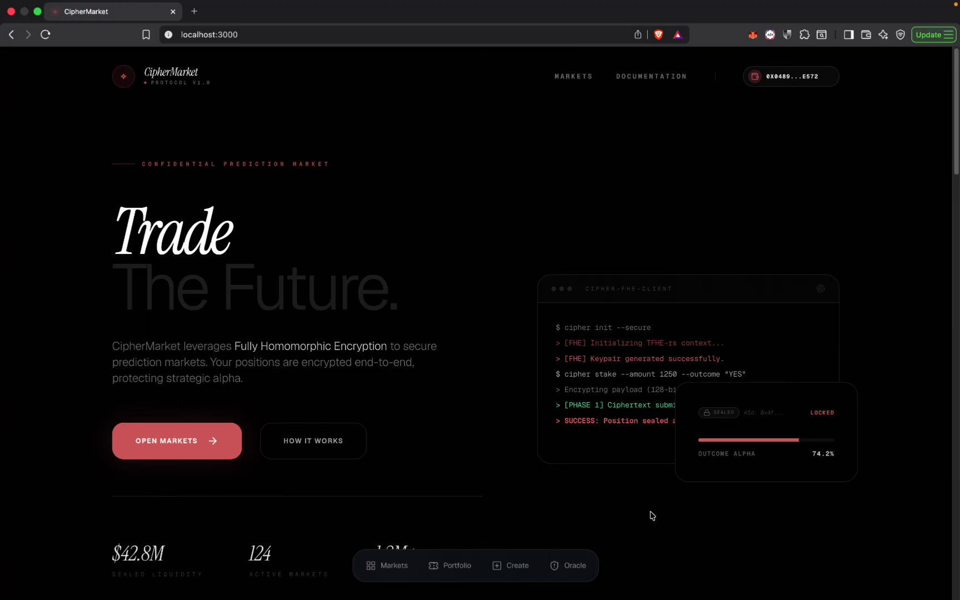
{"action": "scroll", "coordinate": [609, 326], "scroll_direction": "down", "scroll_amount": 8}
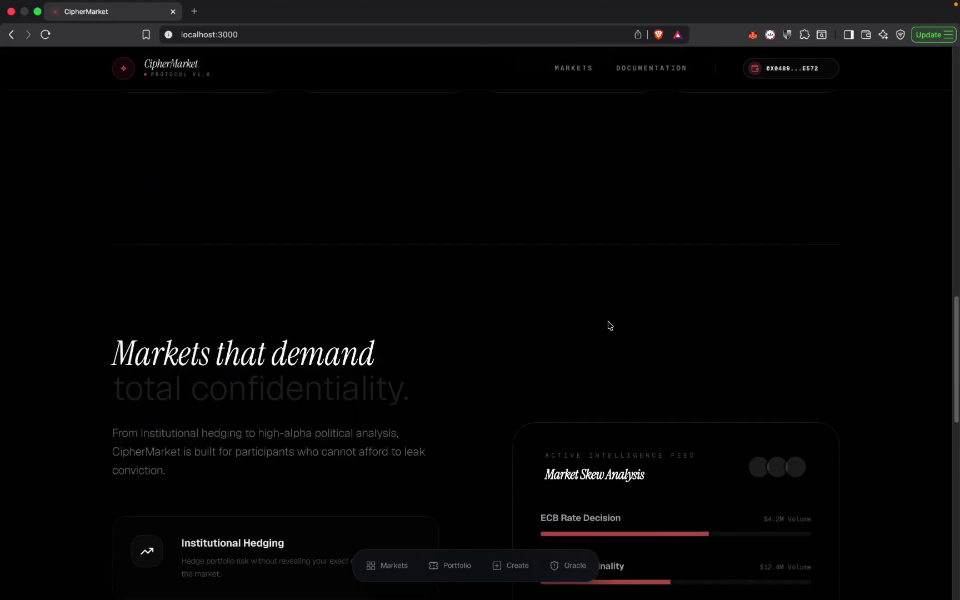
{"action": "scroll", "coordinate": [610, 325], "scroll_direction": "down", "scroll_amount": 5}
{"action": "scroll", "coordinate": [608, 325], "scroll_direction": "up", "scroll_amount": 15}
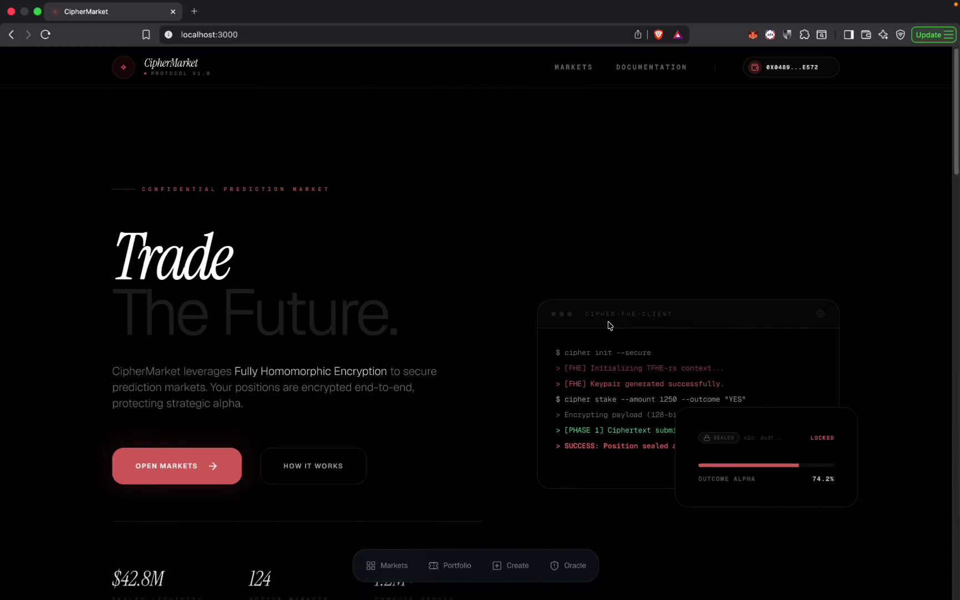
Open the markets dashboard and look over the featured market cards with their outcomes, volumes and expiries.
{"action": "left_click", "coordinate": [398, 571]}
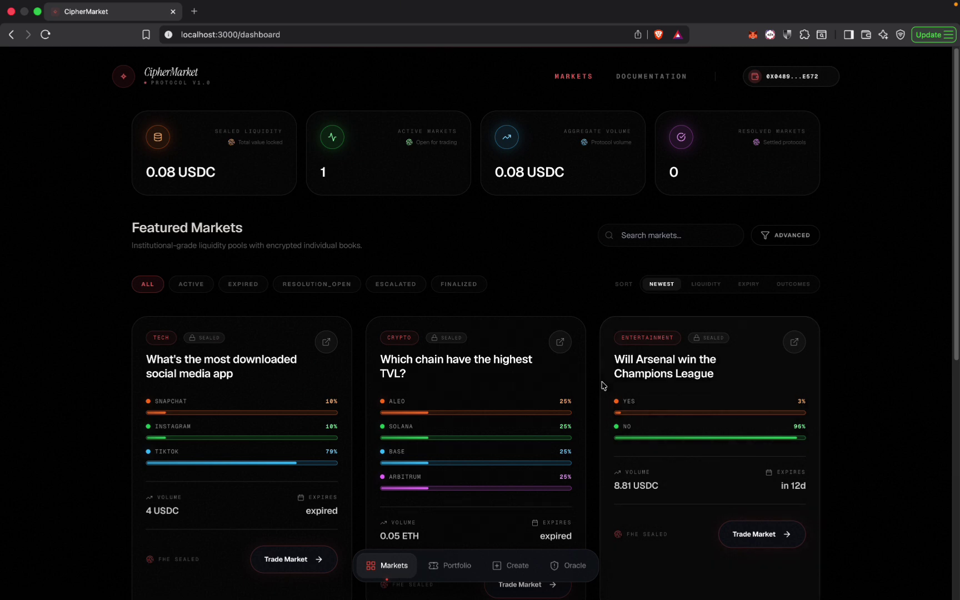
{"action": "scroll", "coordinate": [847, 169], "scroll_direction": "down", "scroll_amount": 1}
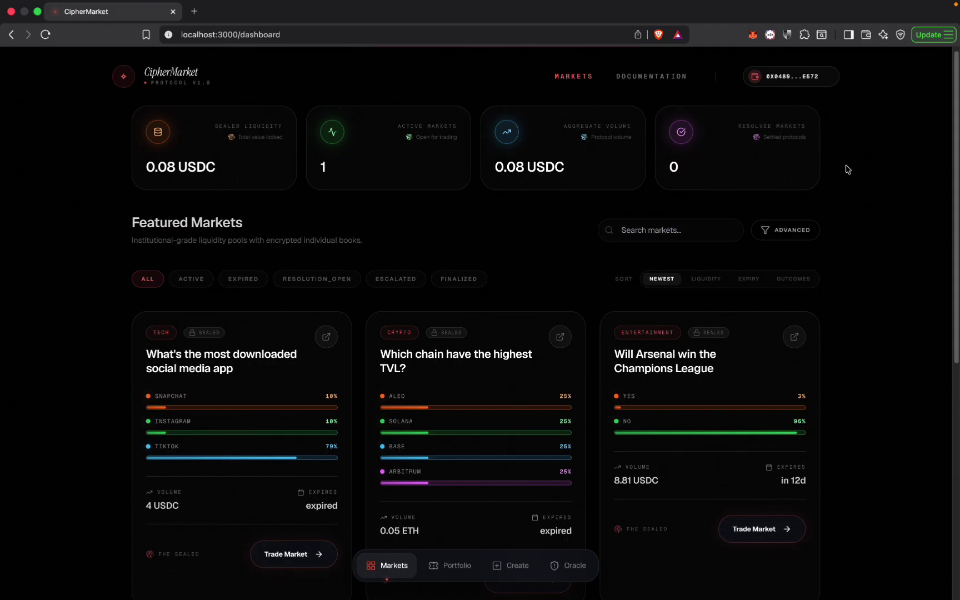
{"action": "scroll", "coordinate": [847, 168], "scroll_direction": "down", "scroll_amount": 2}
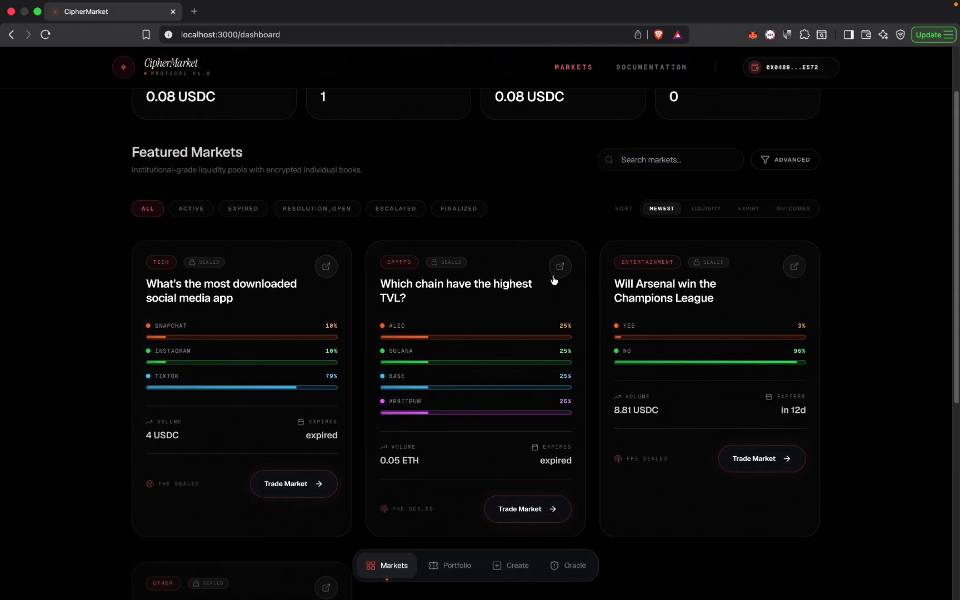
{"action": "scroll", "coordinate": [537, 293], "scroll_direction": "down", "scroll_amount": 2}
{"action": "scroll", "coordinate": [539, 286], "scroll_direction": "down", "scroll_amount": 3}
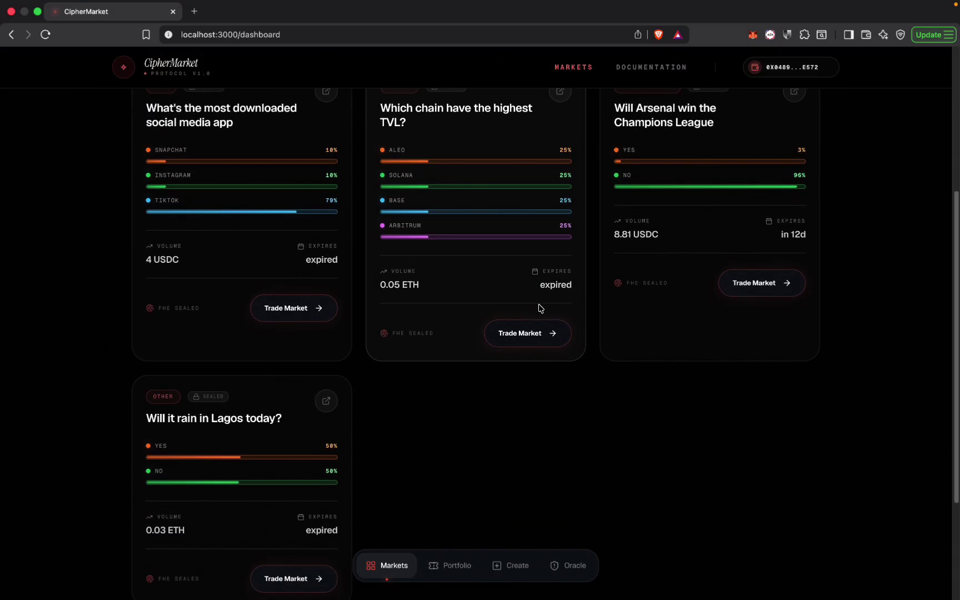
{"action": "scroll", "coordinate": [540, 308], "scroll_direction": "up", "scroll_amount": 2}
{"action": "scroll", "coordinate": [538, 318], "scroll_direction": "up", "scroll_amount": 1}
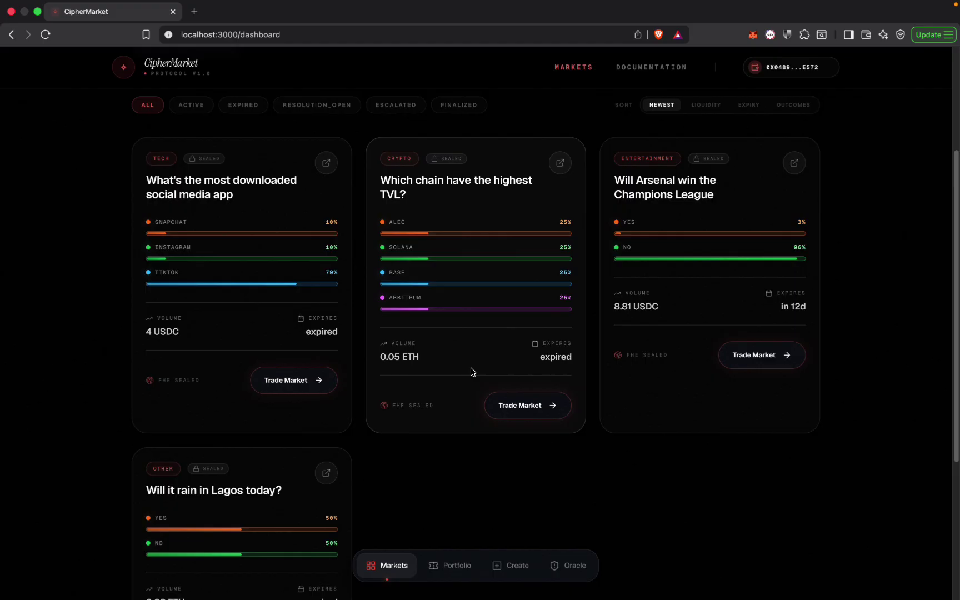
{"action": "scroll", "coordinate": [308, 395], "scroll_direction": "down", "scroll_amount": 2}
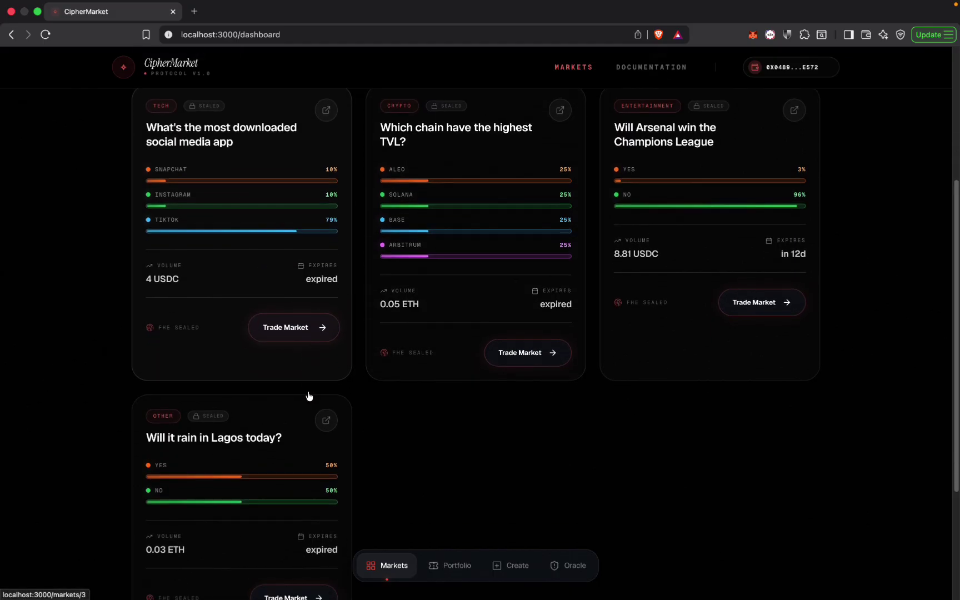
{"action": "scroll", "coordinate": [473, 357], "scroll_direction": "down", "scroll_amount": 2}
{"action": "scroll", "coordinate": [474, 357], "scroll_direction": "up", "scroll_amount": 3}
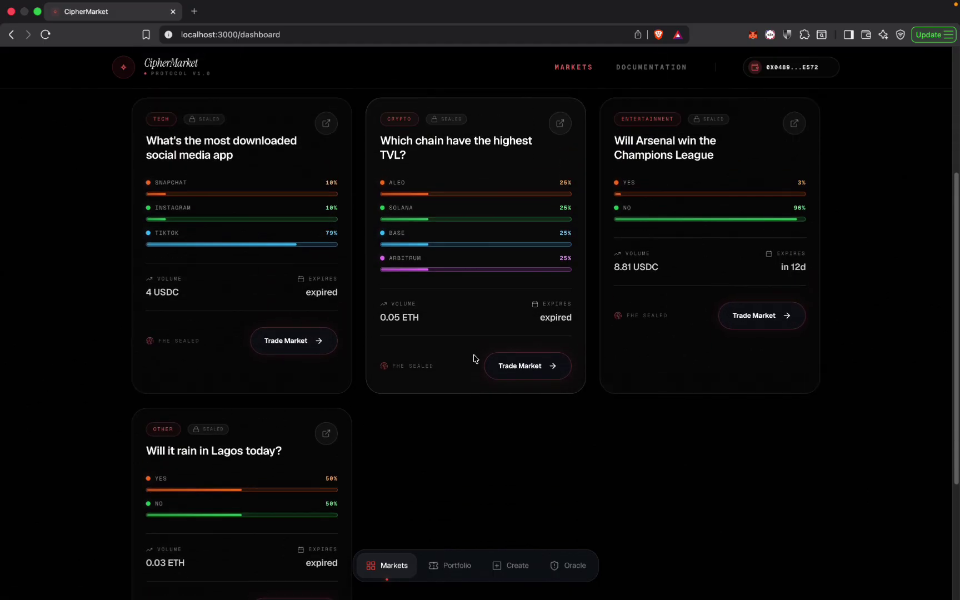
{"action": "scroll", "coordinate": [473, 358], "scroll_direction": "up", "scroll_amount": 2}
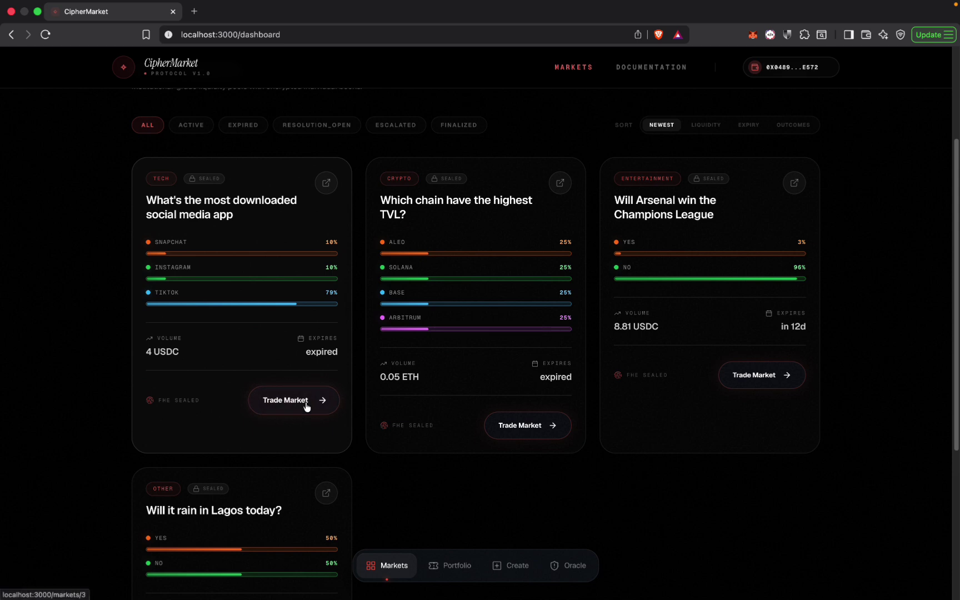
Open the "What's the most downloaded social media app" market and select Instagram, then Tiktok, on its outcome board.
{"action": "left_click", "coordinate": [306, 407]}
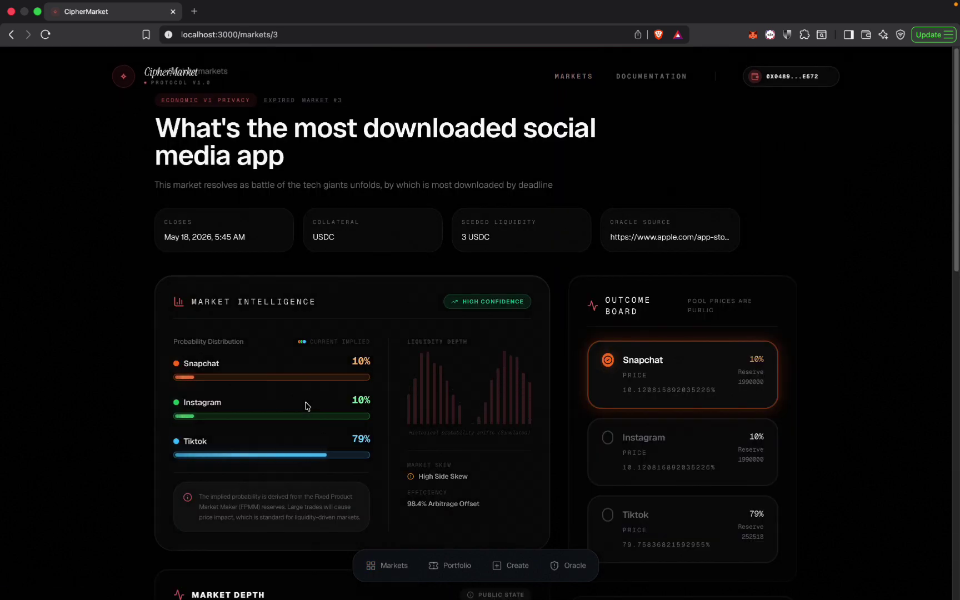
{"action": "scroll", "coordinate": [713, 399], "scroll_direction": "down", "scroll_amount": 2}
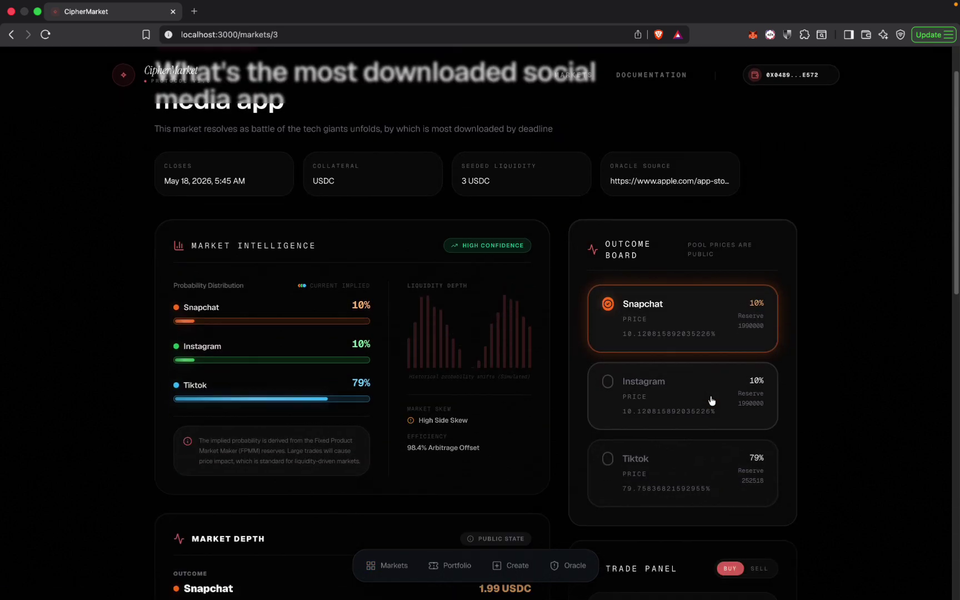
{"action": "left_click", "coordinate": [721, 399]}
{"action": "scroll", "coordinate": [723, 432], "scroll_direction": "down", "scroll_amount": 2}
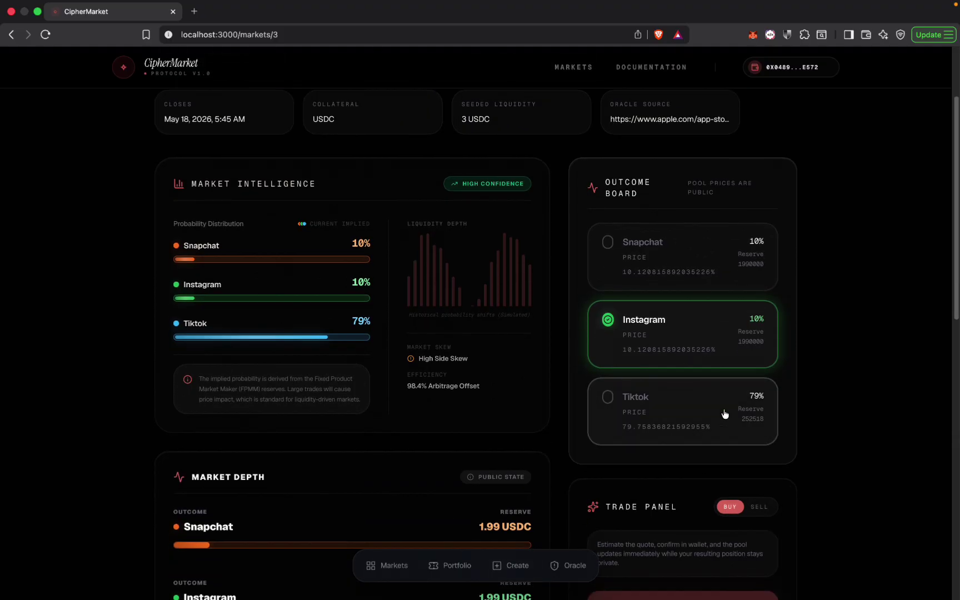
{"action": "left_click", "coordinate": [724, 413]}
Examine the market's intelligence, depth, private position, trade panel and lifecycle sections.
{"action": "scroll", "coordinate": [721, 422], "scroll_direction": "down", "scroll_amount": 5}
{"action": "scroll", "coordinate": [713, 499], "scroll_direction": "up", "scroll_amount": 9}
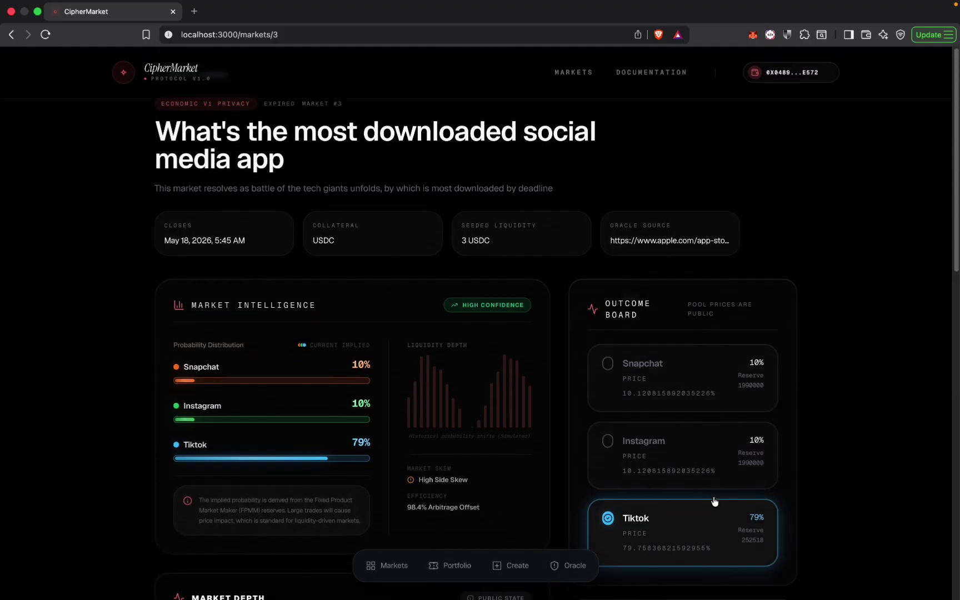
{"action": "scroll", "coordinate": [714, 501], "scroll_direction": "down", "scroll_amount": 10}
{"action": "scroll", "coordinate": [714, 501], "scroll_direction": "up", "scroll_amount": 4}
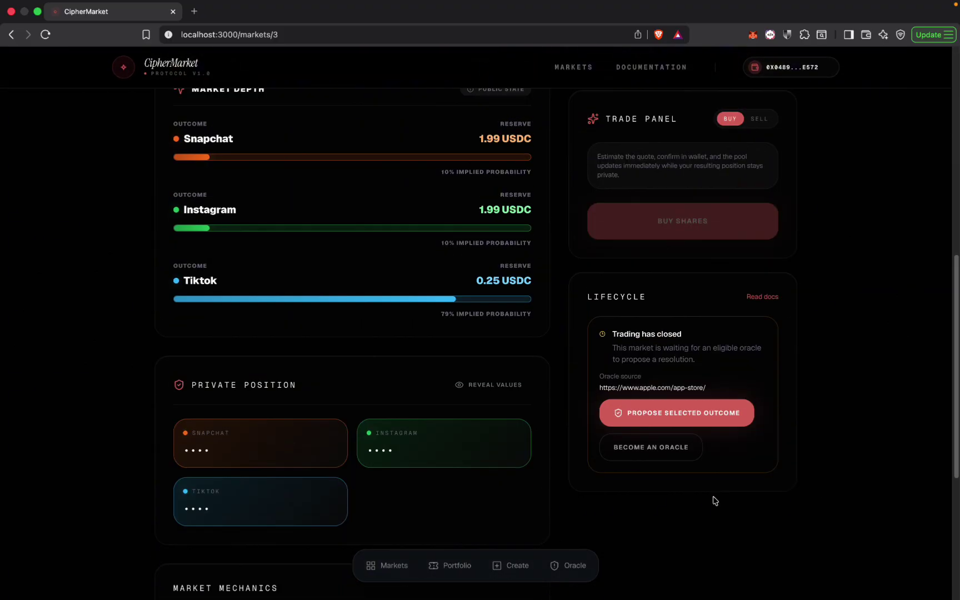
{"action": "scroll", "coordinate": [714, 501], "scroll_direction": "up", "scroll_amount": 8}
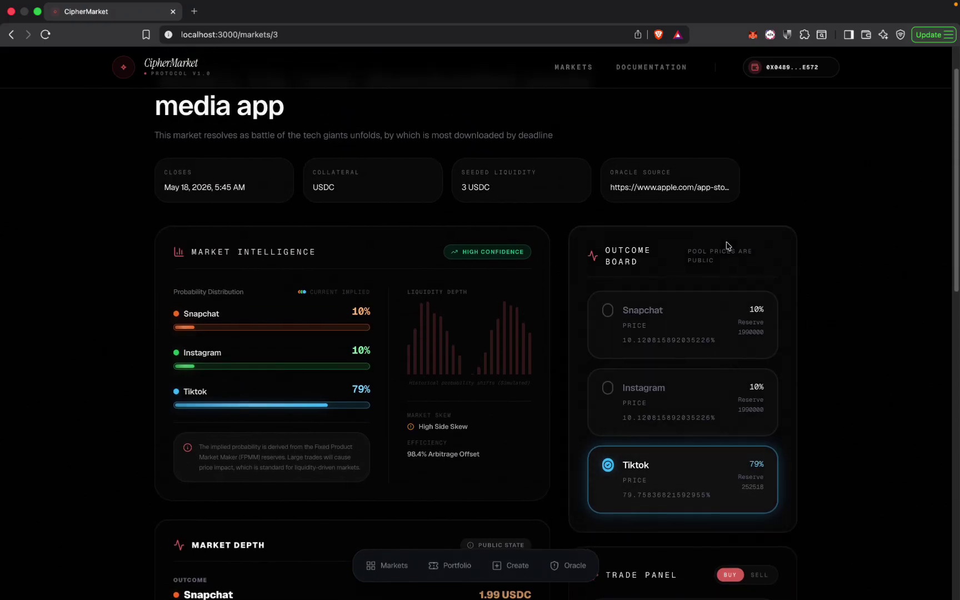
{"action": "scroll", "coordinate": [727, 246], "scroll_direction": "down", "scroll_amount": 8}
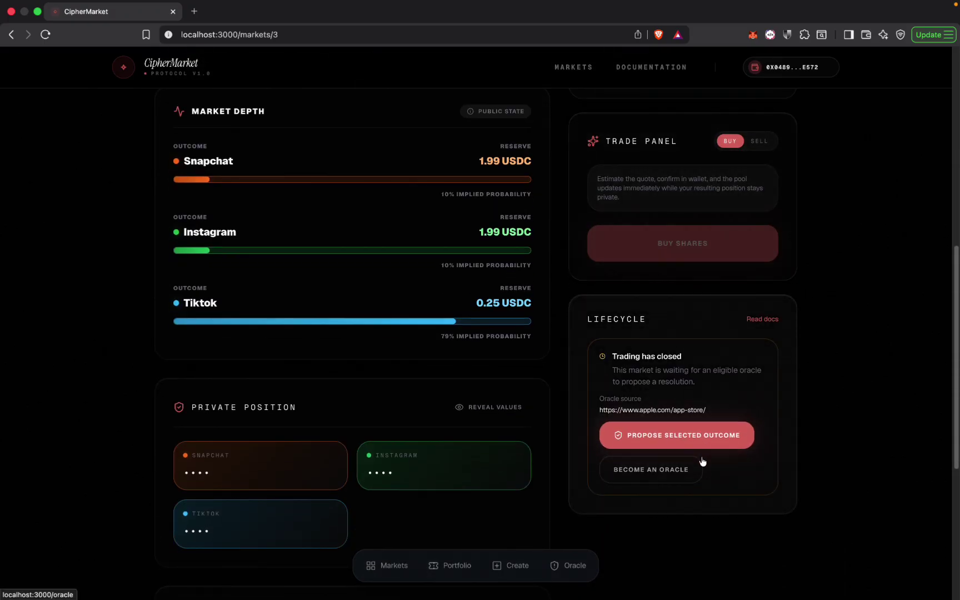
{"action": "scroll", "coordinate": [702, 461], "scroll_direction": "up", "scroll_amount": 5}
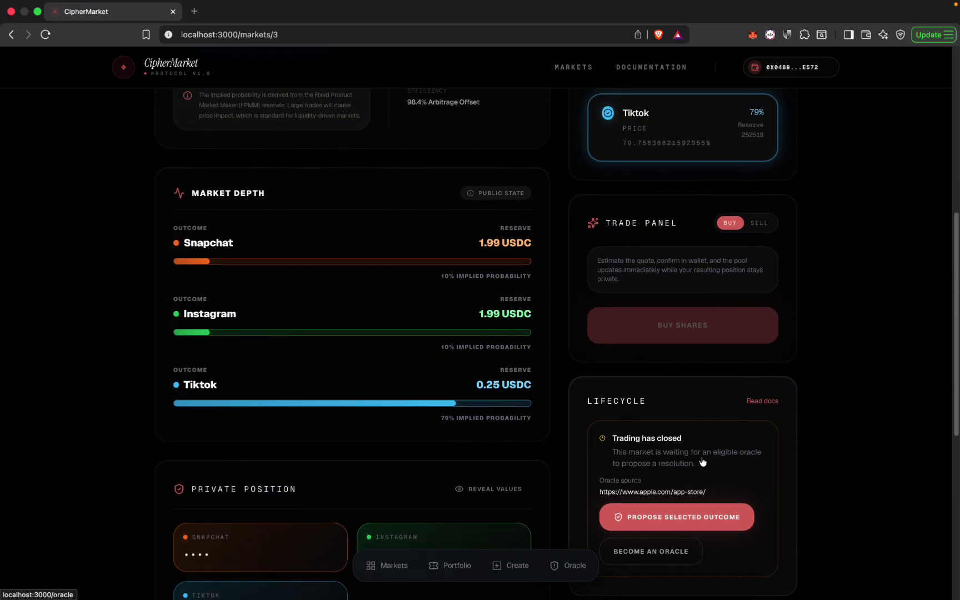
{"action": "scroll", "coordinate": [703, 461], "scroll_direction": "up", "scroll_amount": 3}
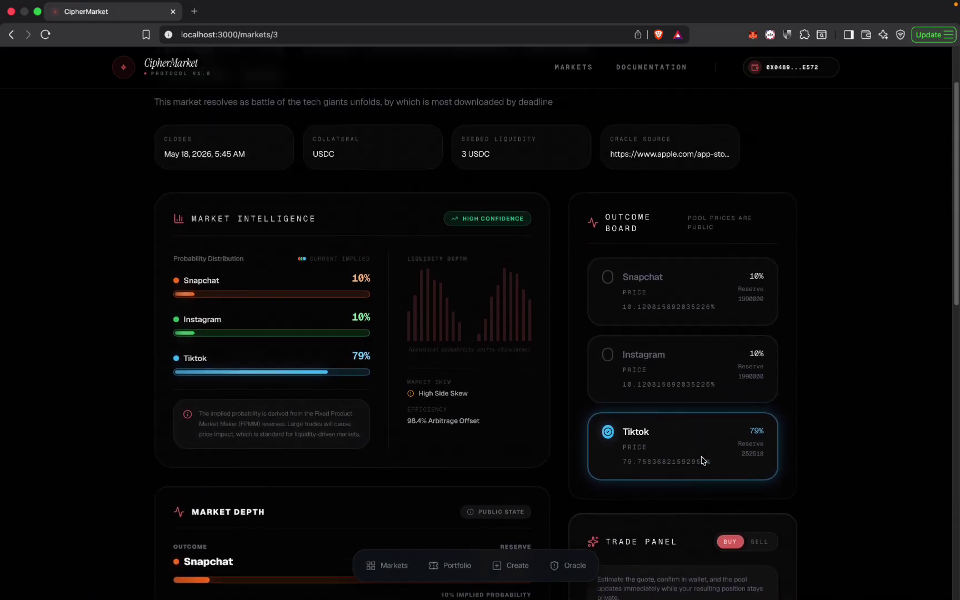
{"action": "scroll", "coordinate": [702, 461], "scroll_direction": "down", "scroll_amount": 5}
{"action": "scroll", "coordinate": [702, 461], "scroll_direction": "down", "scroll_amount": 5}
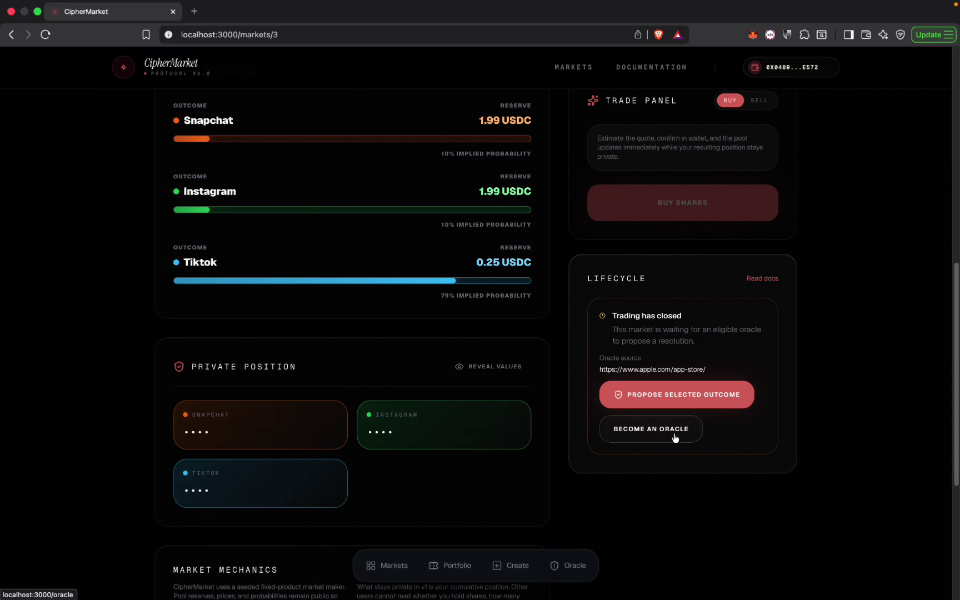
Go to Oracle Governance and prepare an outcome proposal for market #3 with Snapchat as the proposed outcome.
{"action": "left_click", "coordinate": [576, 547]}
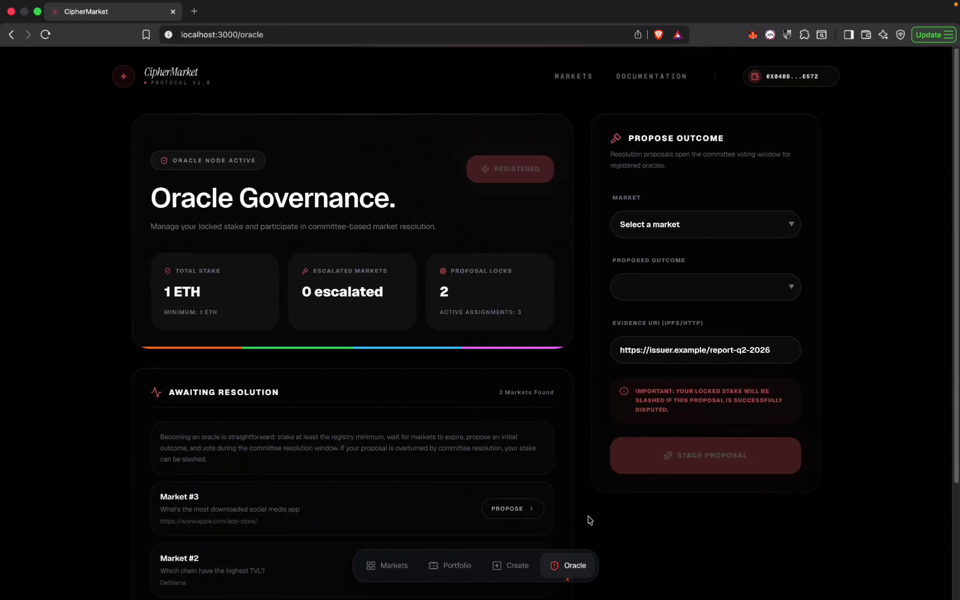
{"action": "scroll", "coordinate": [621, 336], "scroll_direction": "down", "scroll_amount": 1}
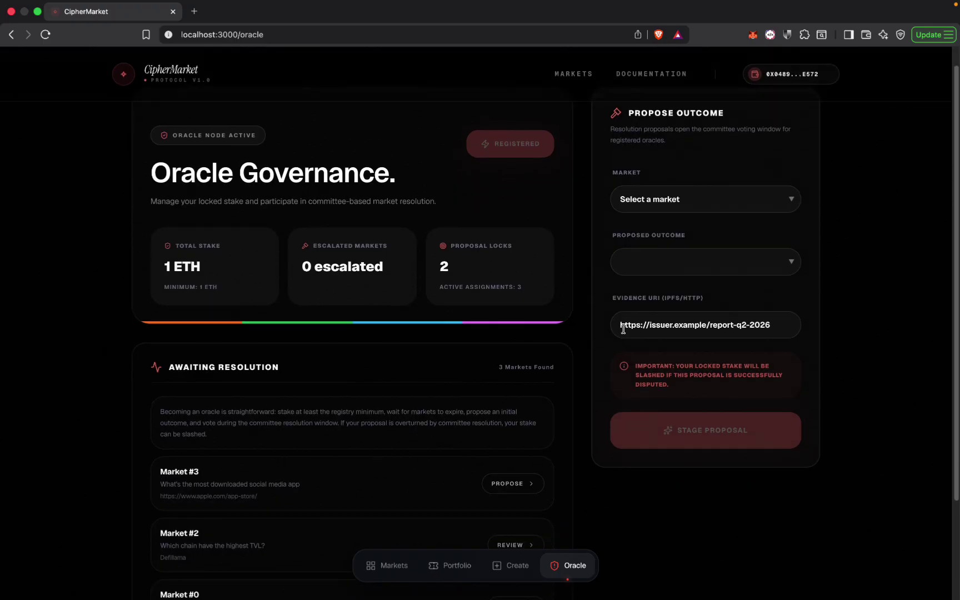
{"action": "left_click", "coordinate": [718, 205]}
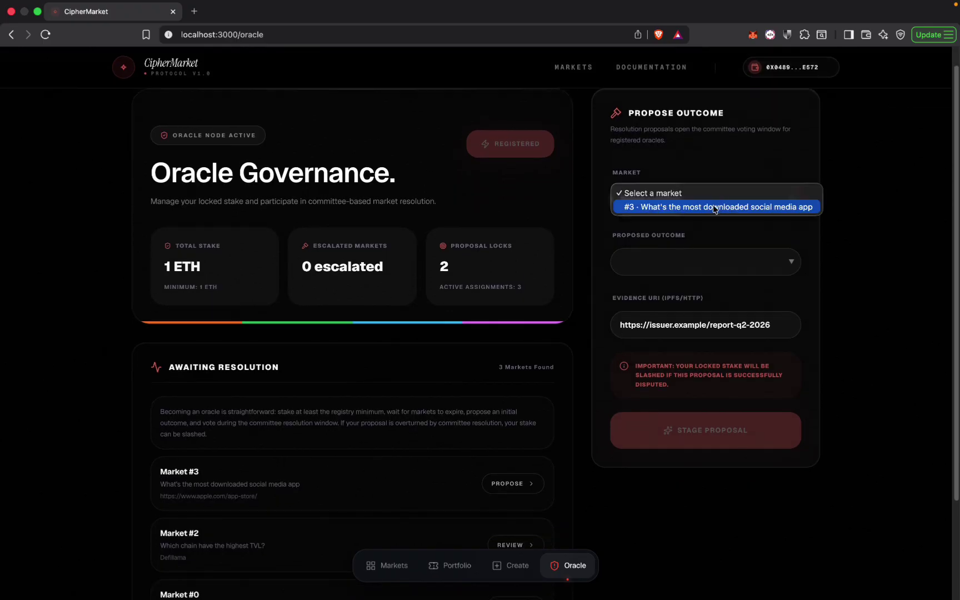
{"action": "left_click", "coordinate": [720, 208]}
{"action": "left_click", "coordinate": [719, 260]}
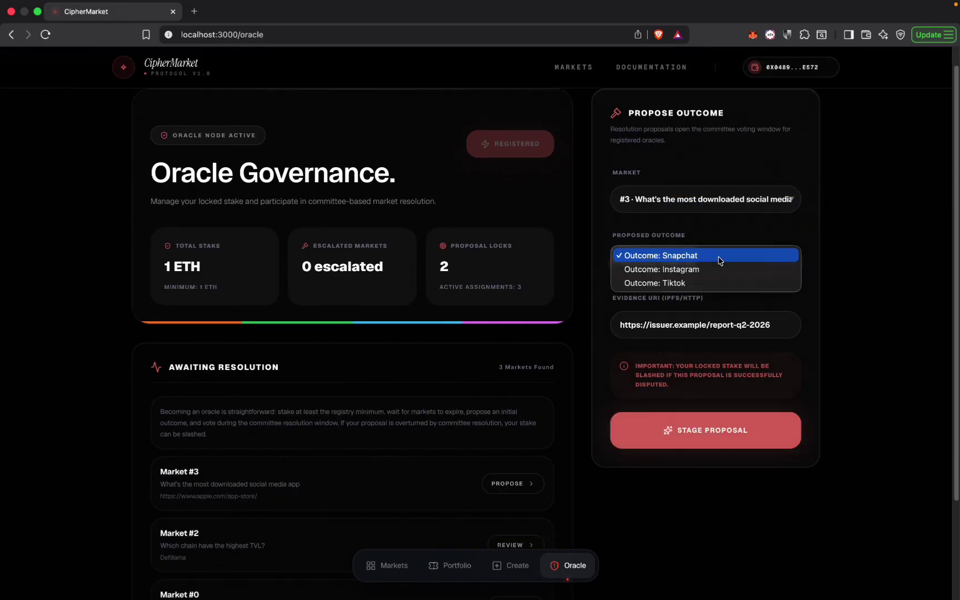
{"action": "left_click", "coordinate": [762, 240]}
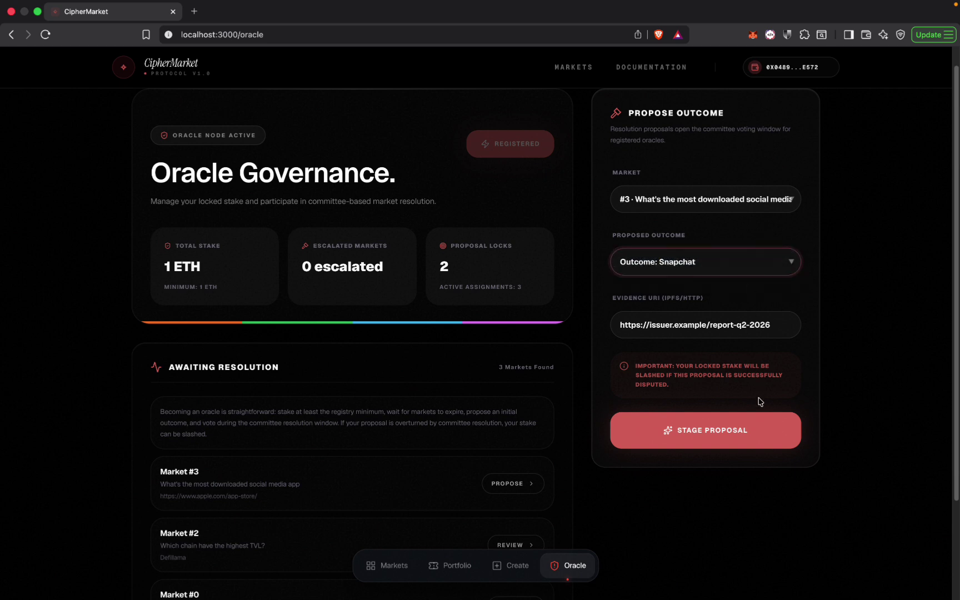
Review the markets awaiting resolution and the oracle's total stake figure.
{"action": "scroll", "coordinate": [453, 444], "scroll_direction": "down", "scroll_amount": 3}
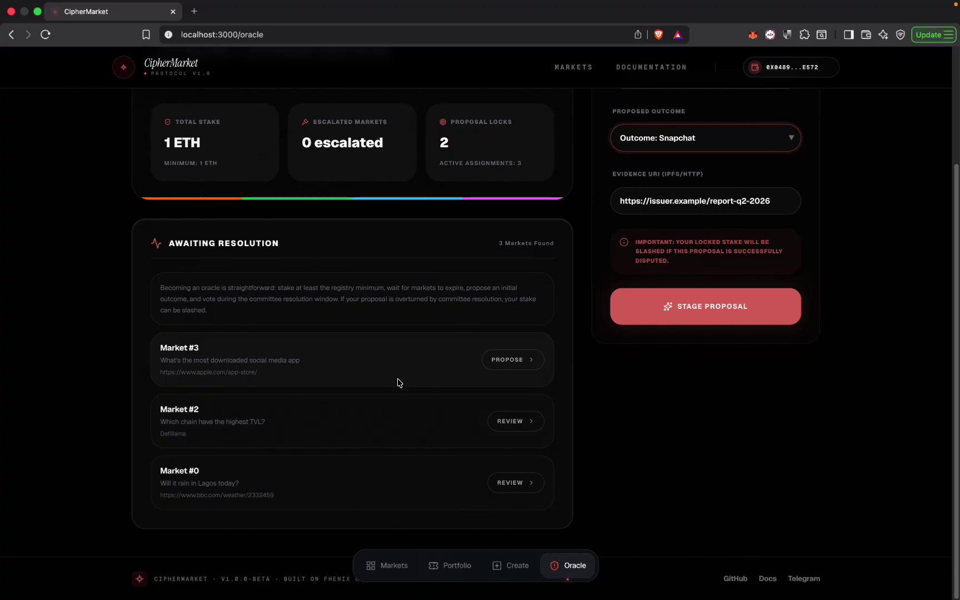
{"action": "left_click", "coordinate": [520, 424]}
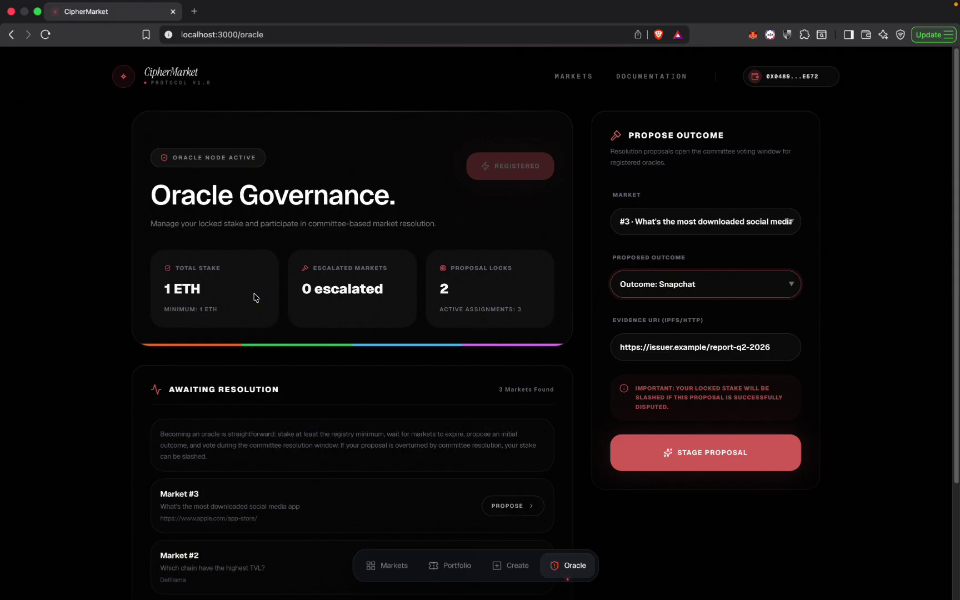
{"action": "triple_click", "coordinate": [190, 291]}
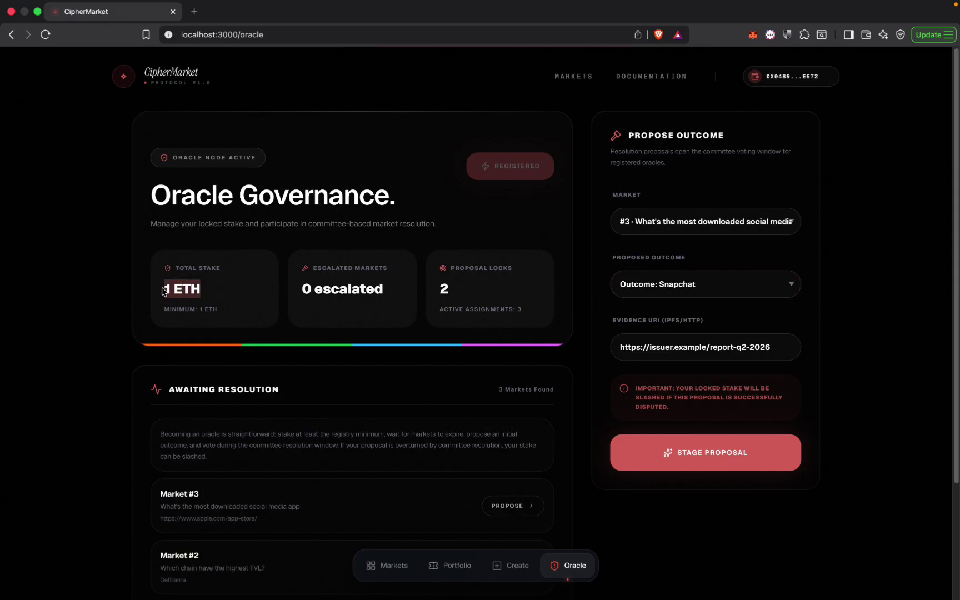
{"action": "left_click_drag", "start_coordinate": [190, 289], "coordinate": [173, 289]}
{"action": "left_click", "coordinate": [181, 289]}
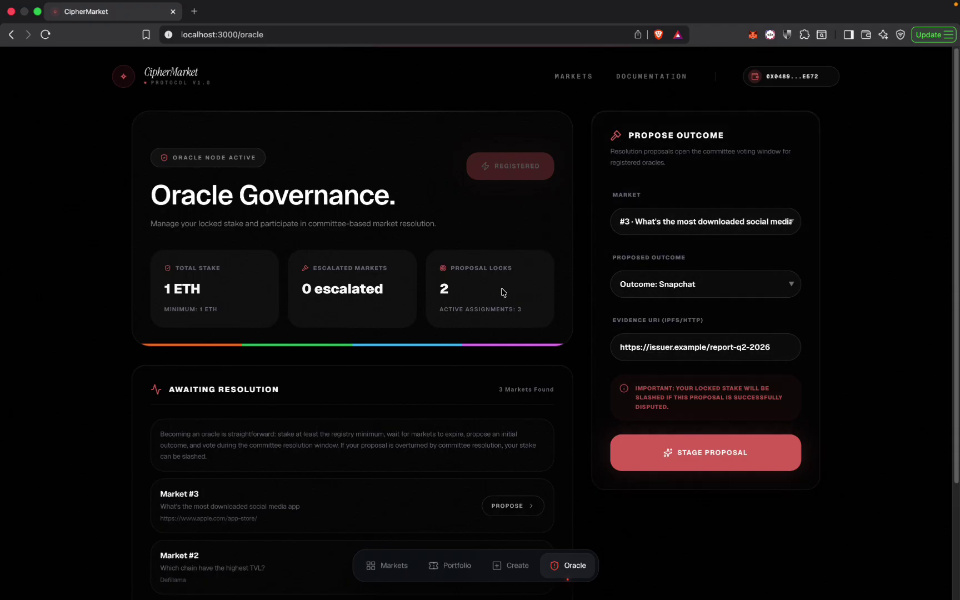
Stage the Snapchat outcome proposal for market #3 and approve its wallet transaction on Arbitrum Sepolia.
{"action": "left_click", "coordinate": [731, 457]}
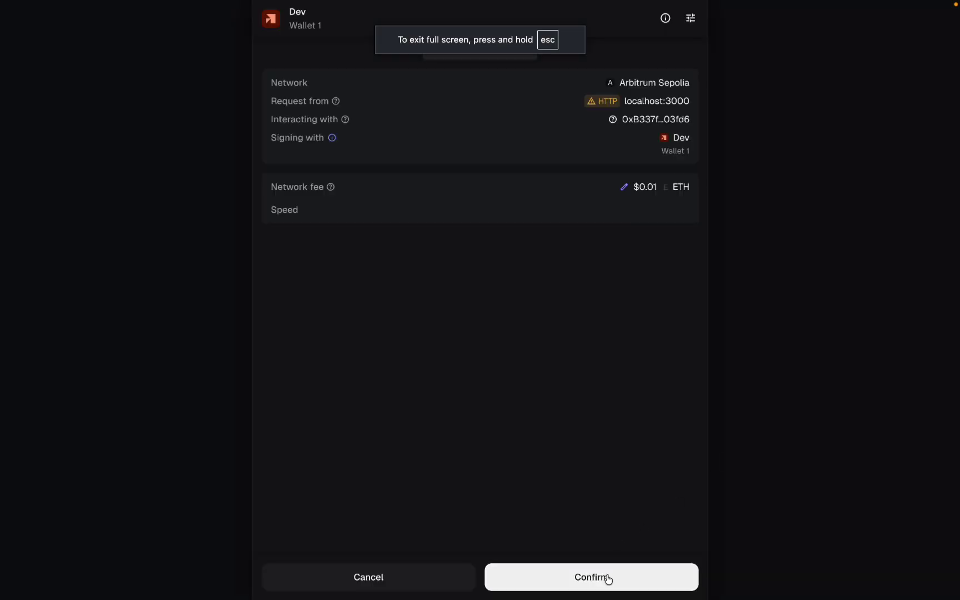
{"action": "left_click", "coordinate": [608, 580]}
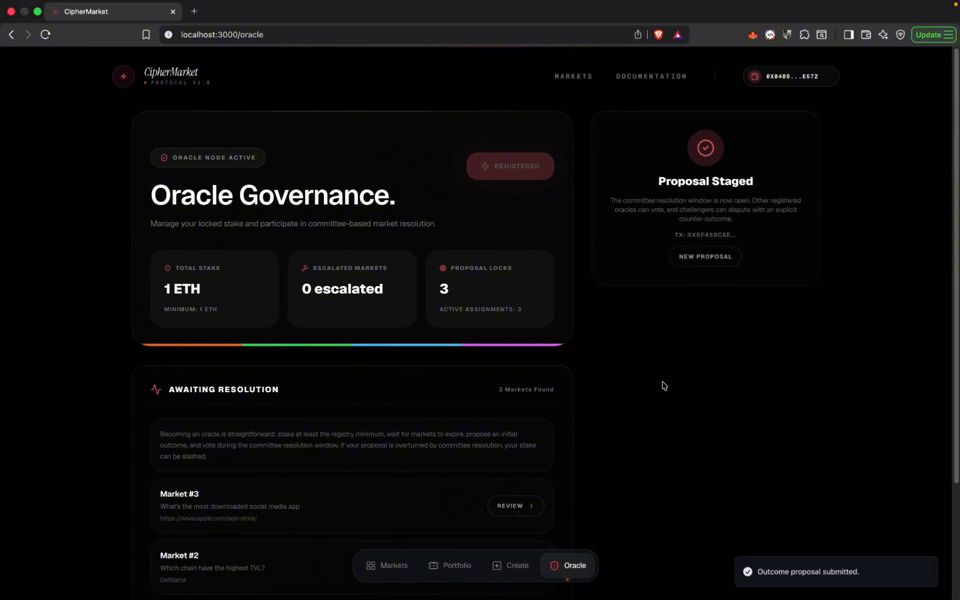
Open market #3 for review from the awaiting-resolution list and check its lifecycle section.
{"action": "scroll", "coordinate": [634, 422], "scroll_direction": "down", "scroll_amount": 5}
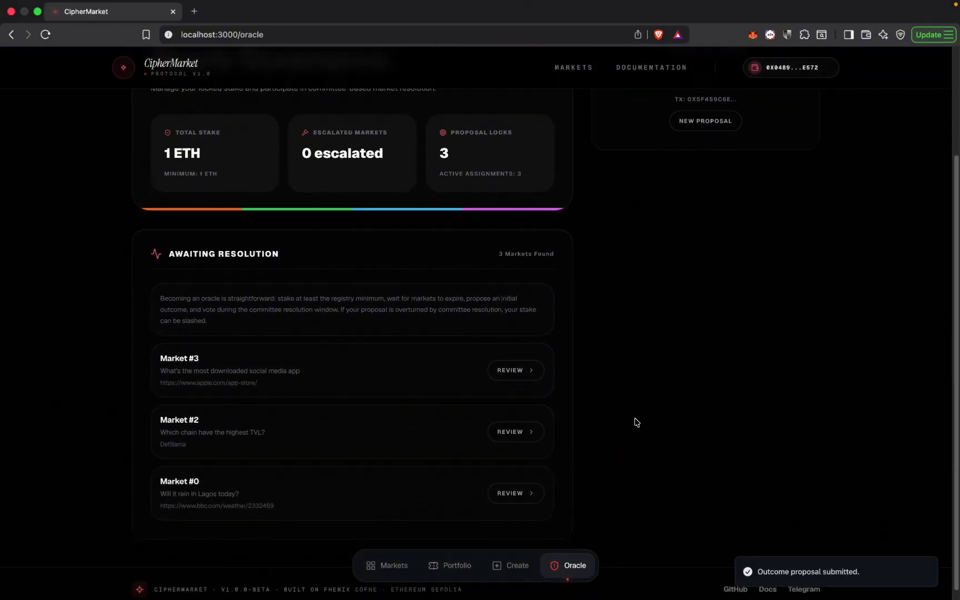
{"action": "left_click", "coordinate": [521, 371]}
{"action": "scroll", "coordinate": [568, 389], "scroll_direction": "down", "scroll_amount": 10}
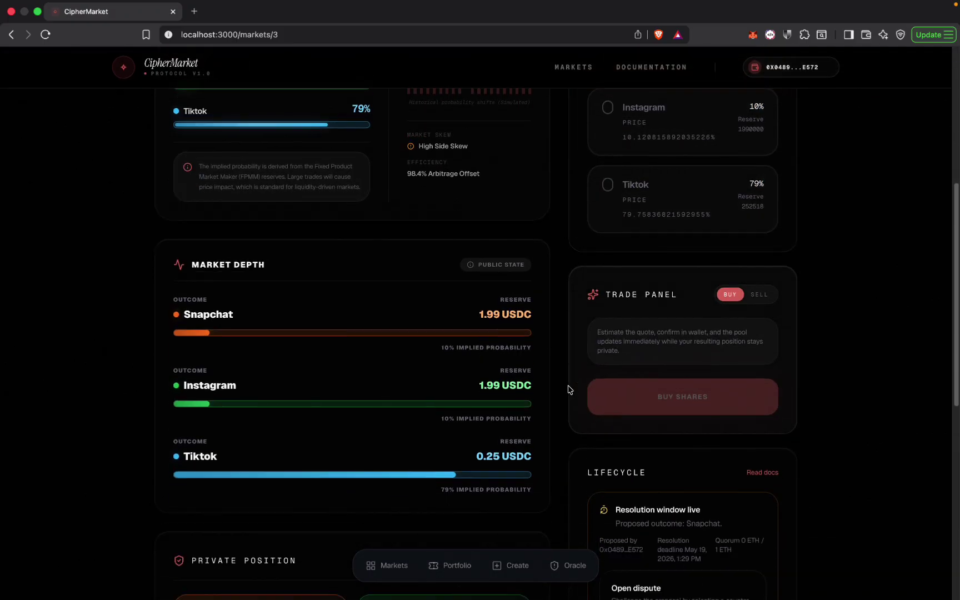
Examine market #3's lifecycle section, including the proposed outcome, resolution deadline, quorum and dispute options.
{"action": "scroll", "coordinate": [728, 386], "scroll_direction": "up", "scroll_amount": 6}
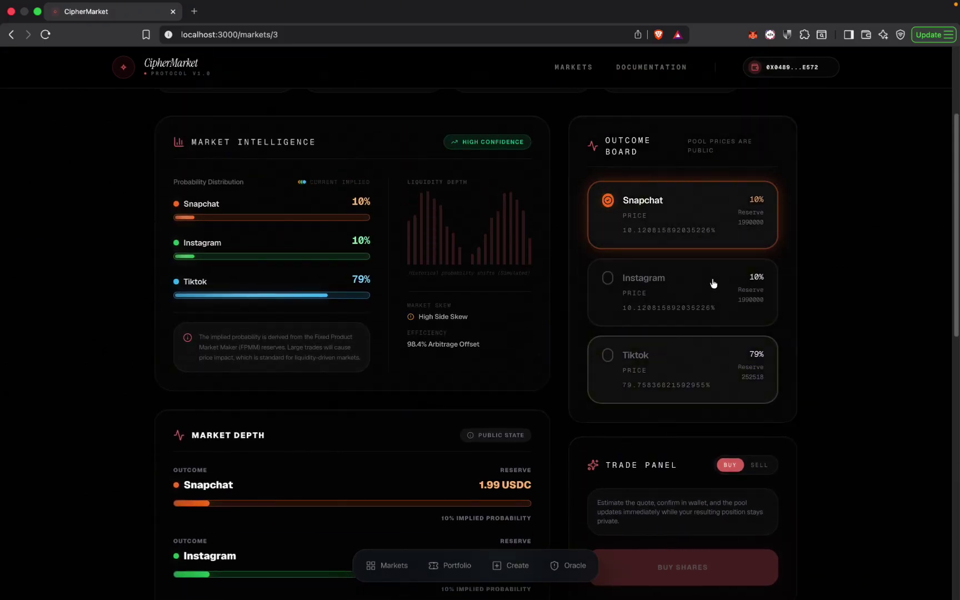
{"action": "scroll", "coordinate": [714, 333], "scroll_direction": "down", "scroll_amount": 12}
{"action": "scroll", "coordinate": [715, 381], "scroll_direction": "up", "scroll_amount": 1}
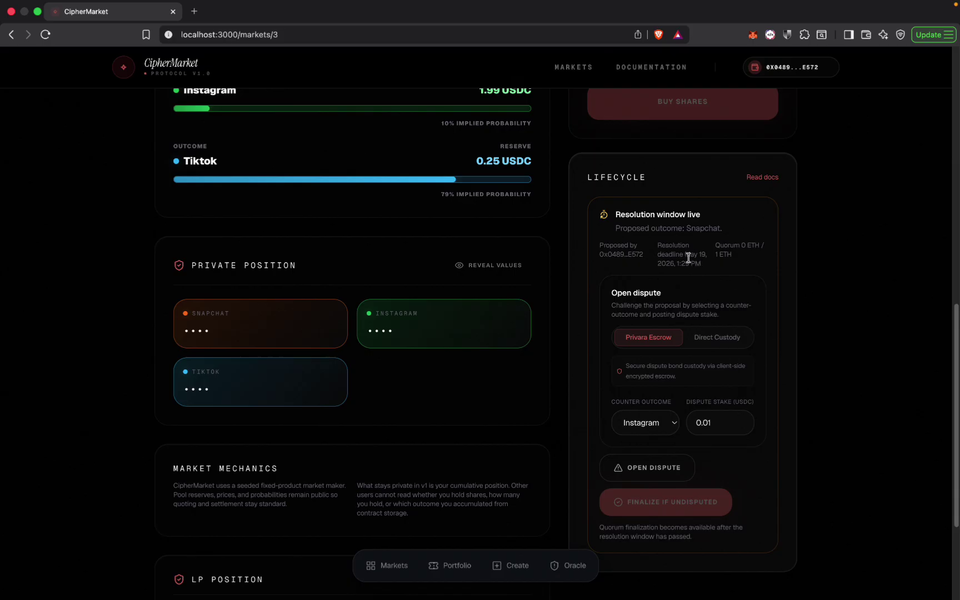
{"action": "left_click_drag", "start_coordinate": [685, 255], "coordinate": [707, 265]}
{"action": "left_click", "coordinate": [706, 266]}
{"action": "scroll", "coordinate": [729, 231], "scroll_direction": "up", "scroll_amount": 3}
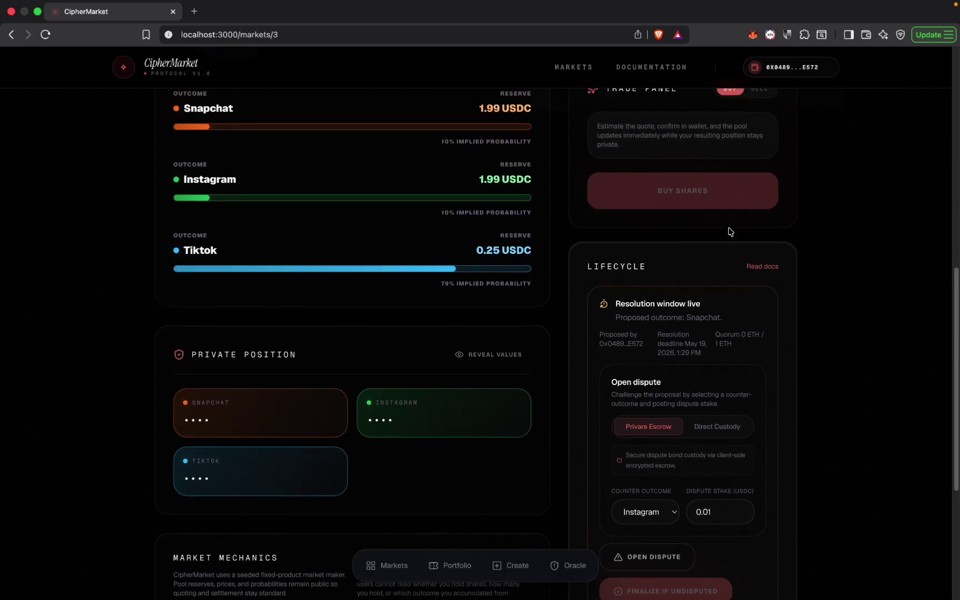
{"action": "scroll", "coordinate": [729, 232], "scroll_direction": "down", "scroll_amount": 2}
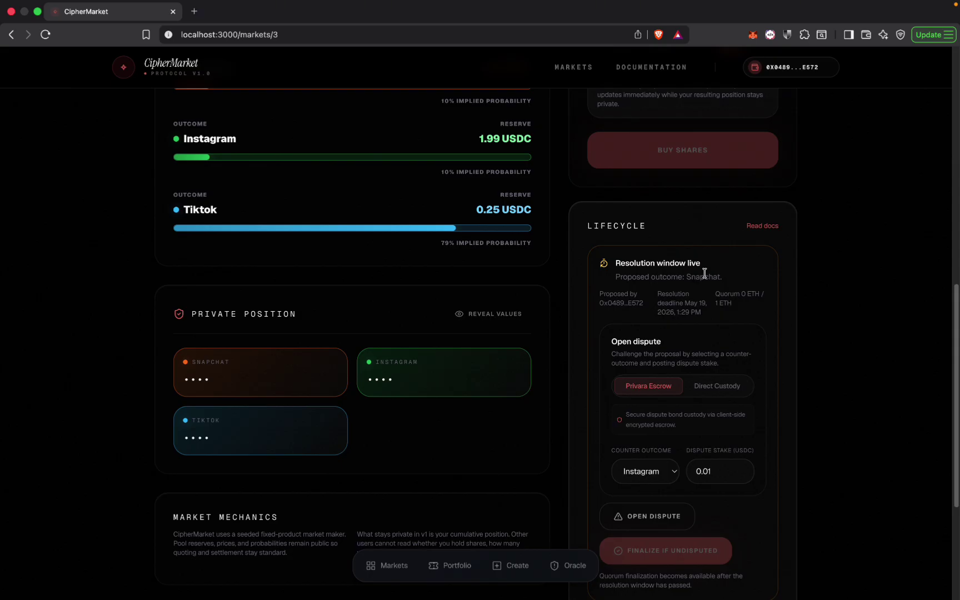
{"action": "double_click", "coordinate": [704, 274]}
{"action": "left_click", "coordinate": [728, 276]}
{"action": "scroll", "coordinate": [725, 291], "scroll_direction": "down", "scroll_amount": 1}
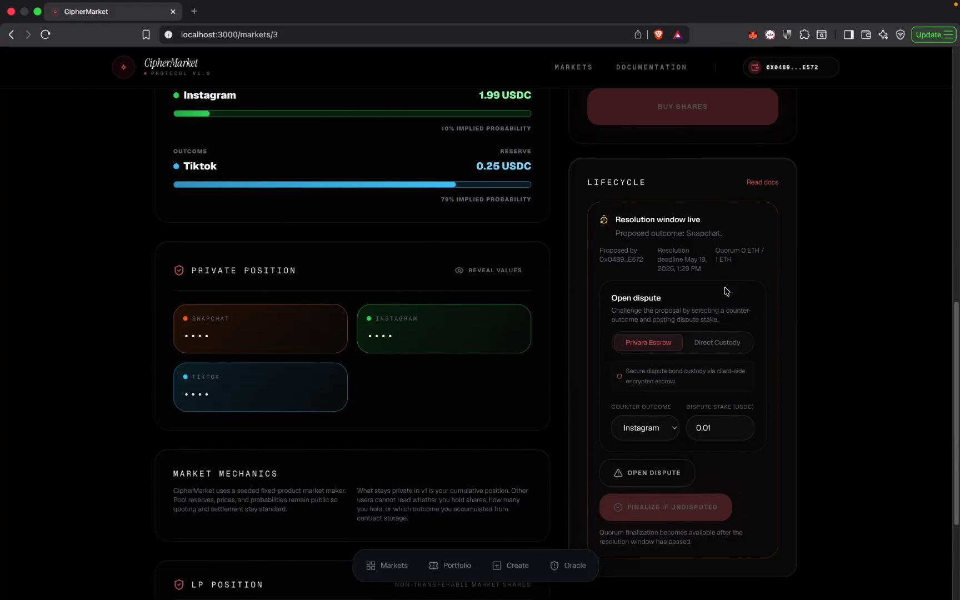
{"action": "scroll", "coordinate": [725, 290], "scroll_direction": "down", "scroll_amount": 1}
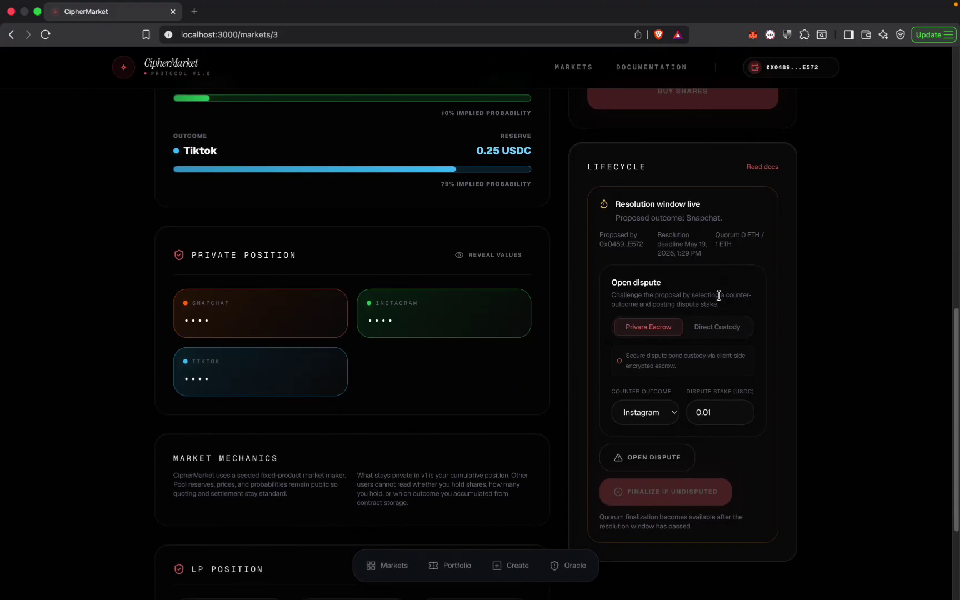
{"action": "scroll", "coordinate": [718, 296], "scroll_direction": "up", "scroll_amount": 1}
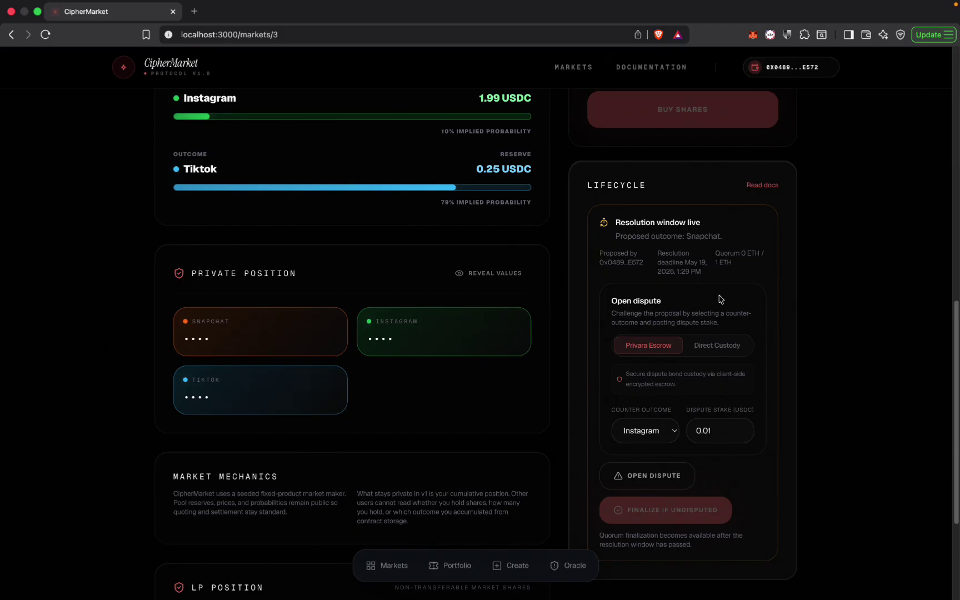
{"action": "scroll", "coordinate": [849, 349], "scroll_direction": "down", "scroll_amount": 1}
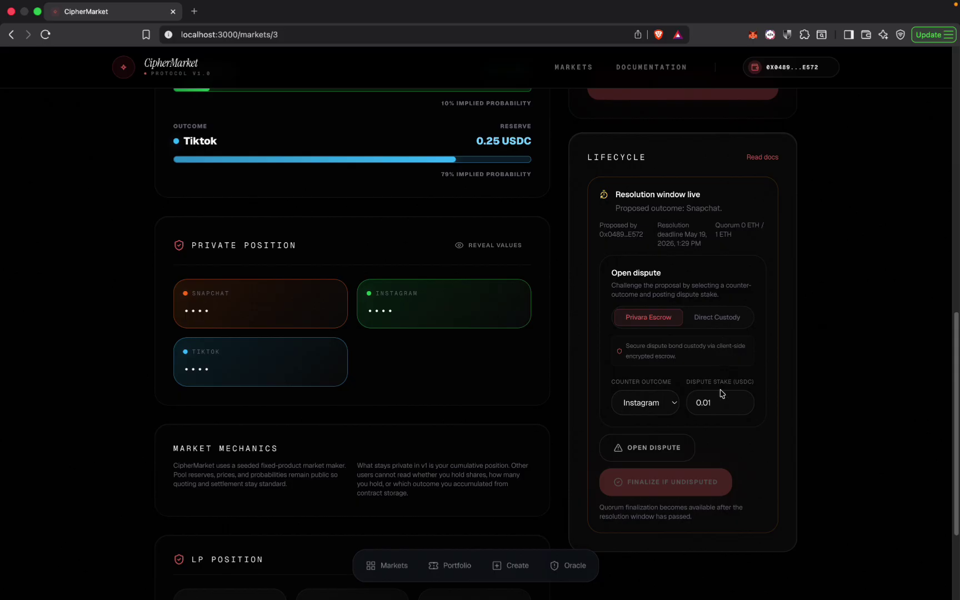
Reveal the private position values for market #3 and check the shares held in each outcome.
{"action": "scroll", "coordinate": [718, 392], "scroll_direction": "up", "scroll_amount": 5}
{"action": "scroll", "coordinate": [718, 392], "scroll_direction": "up", "scroll_amount": 6}
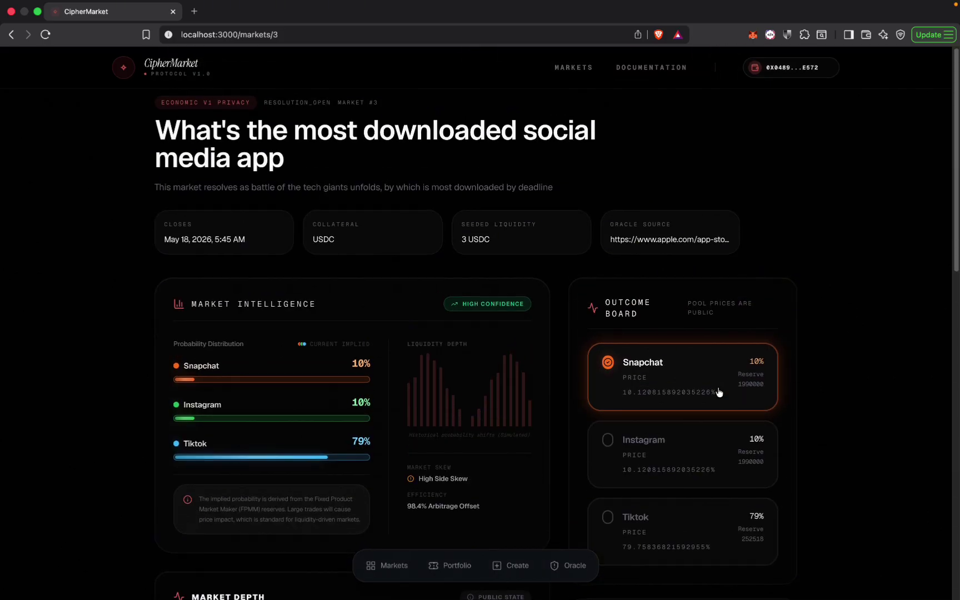
{"action": "scroll", "coordinate": [717, 392], "scroll_direction": "down", "scroll_amount": 8}
{"action": "scroll", "coordinate": [718, 392], "scroll_direction": "down", "scroll_amount": 1}
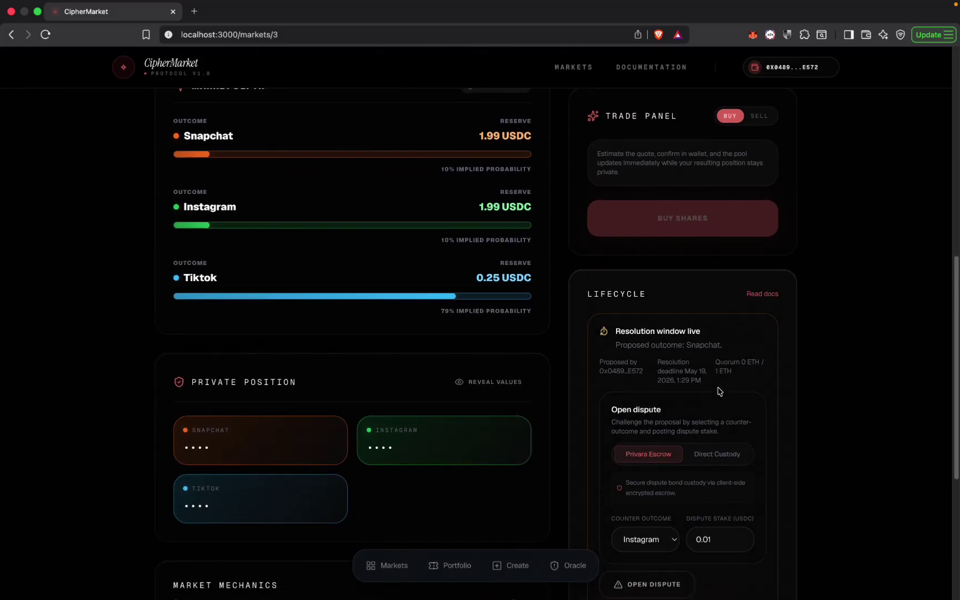
{"action": "scroll", "coordinate": [525, 459], "scroll_direction": "down", "scroll_amount": 1}
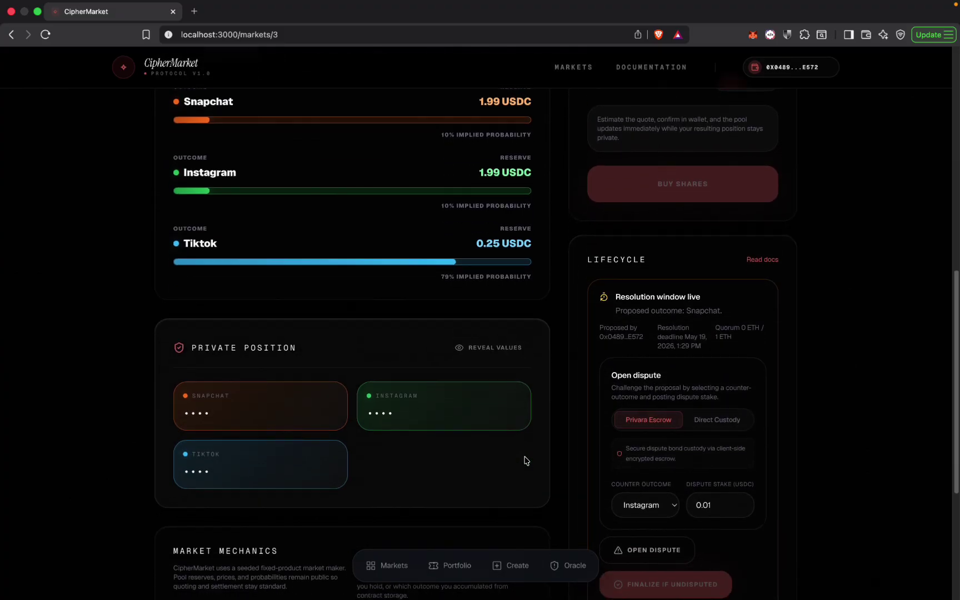
{"action": "left_click", "coordinate": [496, 353]}
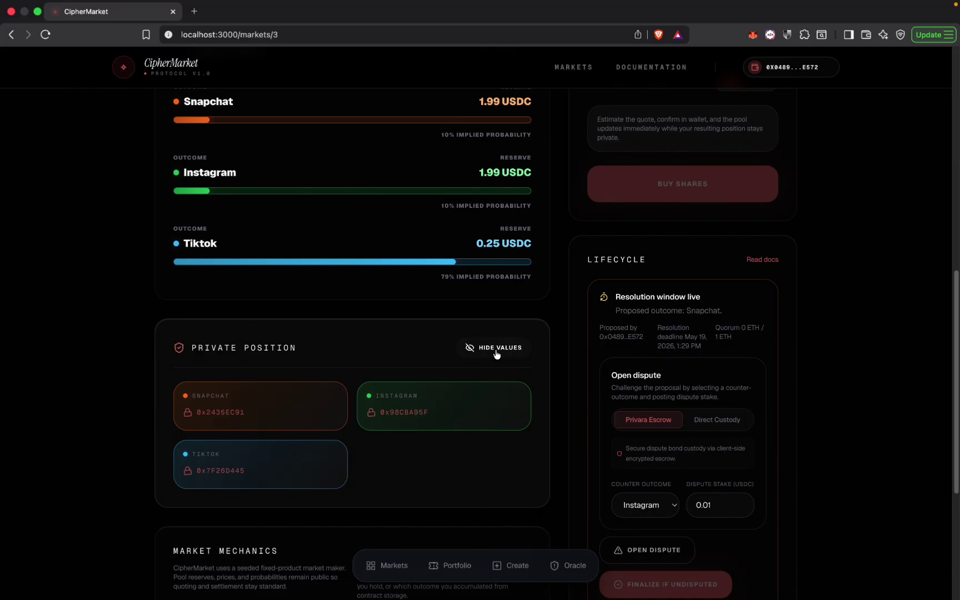
{"action": "scroll", "coordinate": [484, 469], "scroll_direction": "down", "scroll_amount": 2}
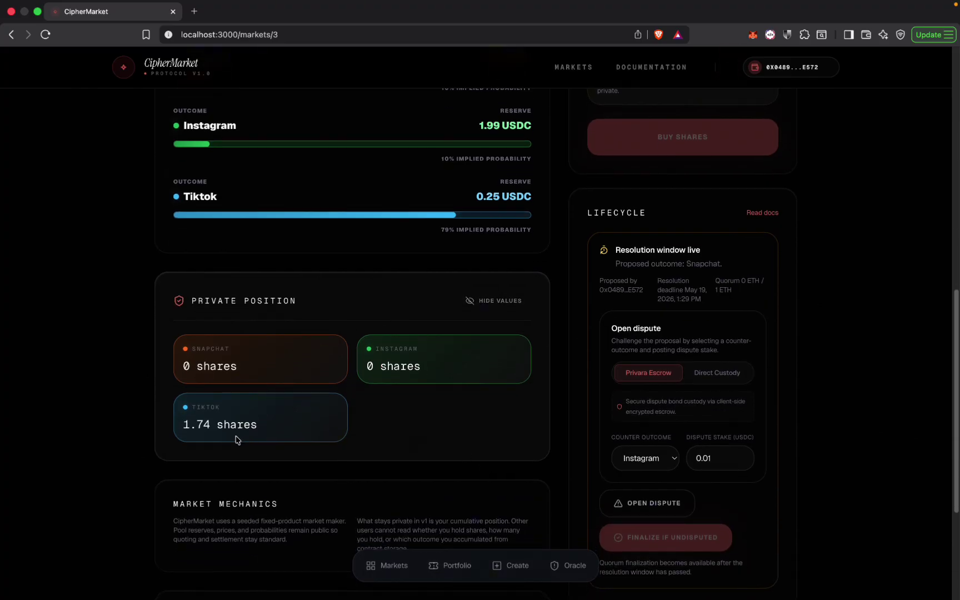
{"action": "scroll", "coordinate": [468, 430], "scroll_direction": "up", "scroll_amount": 1}
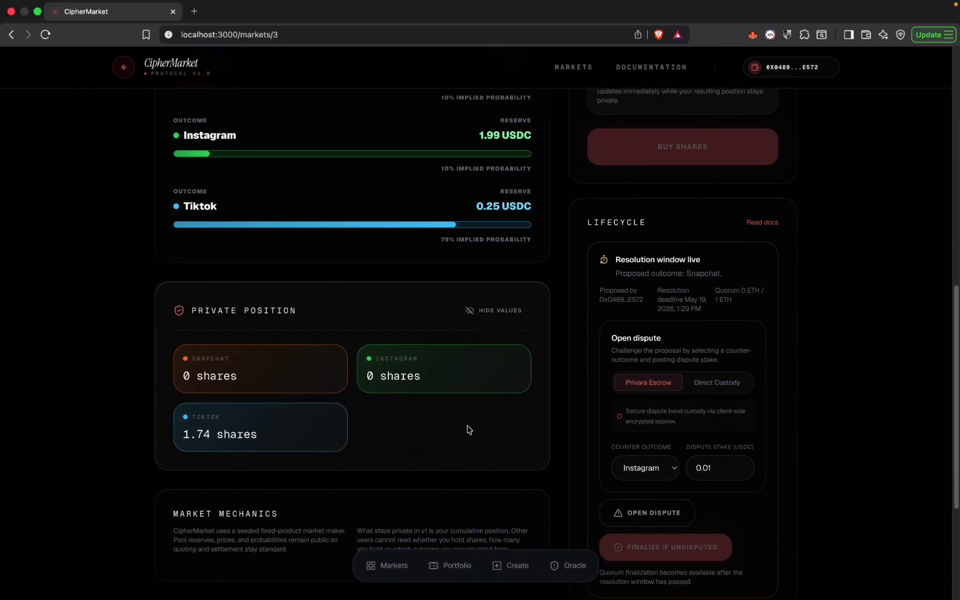
{"action": "scroll", "coordinate": [467, 430], "scroll_direction": "up", "scroll_amount": 2}
{"action": "scroll", "coordinate": [467, 430], "scroll_direction": "down", "scroll_amount": 5}
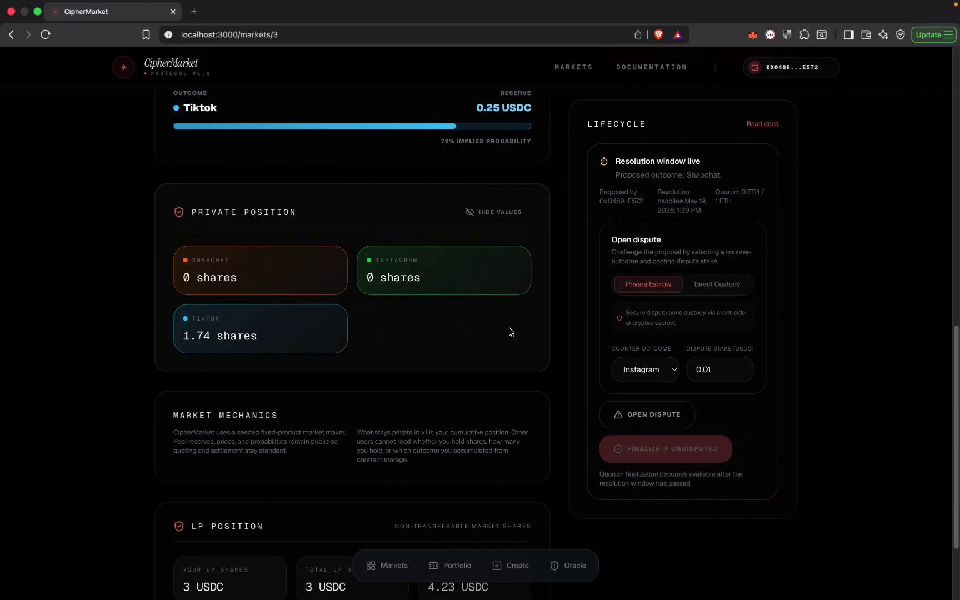
Set up the dispute with Tiktok as the counter outcome, a 0.1 USDC stake and Privara Escrow custody.
{"action": "scroll", "coordinate": [529, 332], "scroll_direction": "up", "scroll_amount": 4}
{"action": "scroll", "coordinate": [530, 332], "scroll_direction": "down", "scroll_amount": 1}
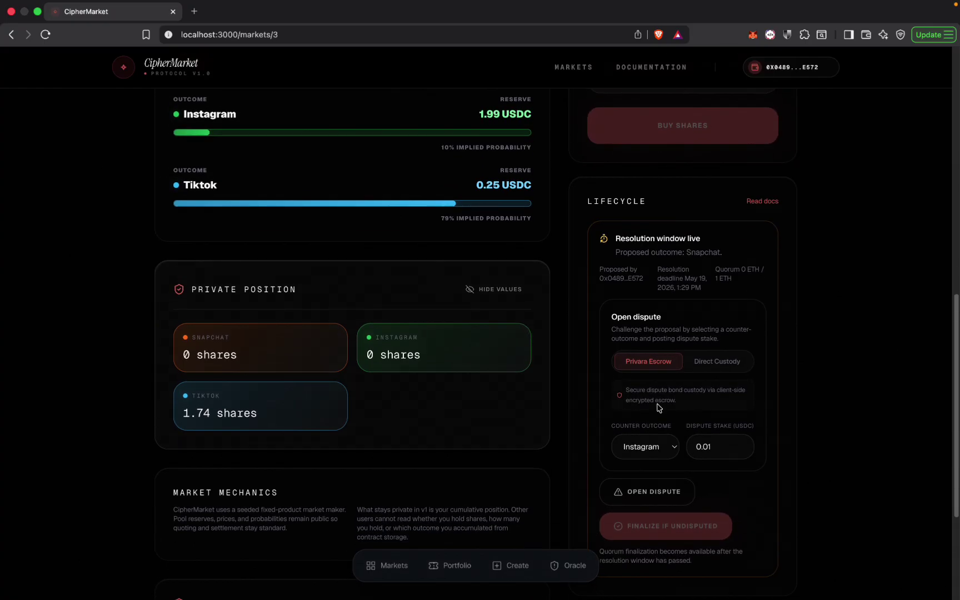
{"action": "left_click", "coordinate": [659, 451]}
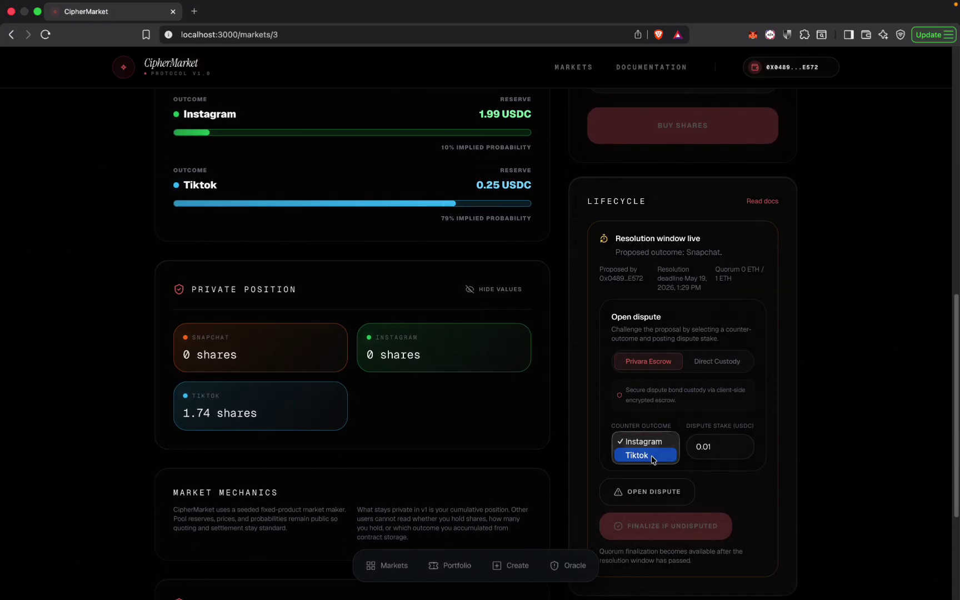
{"action": "left_click", "coordinate": [653, 457]}
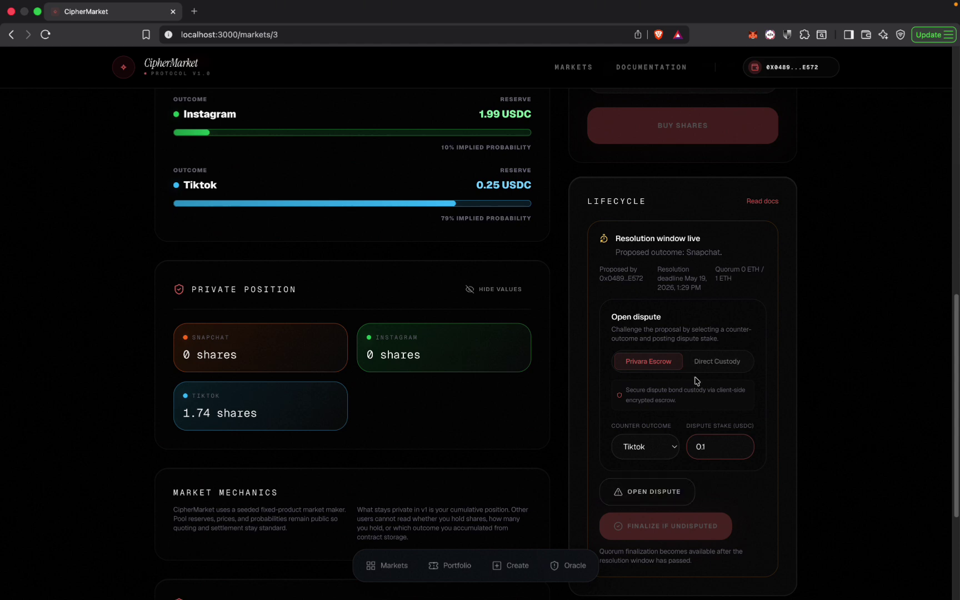
{"action": "left_click", "coordinate": [705, 362]}
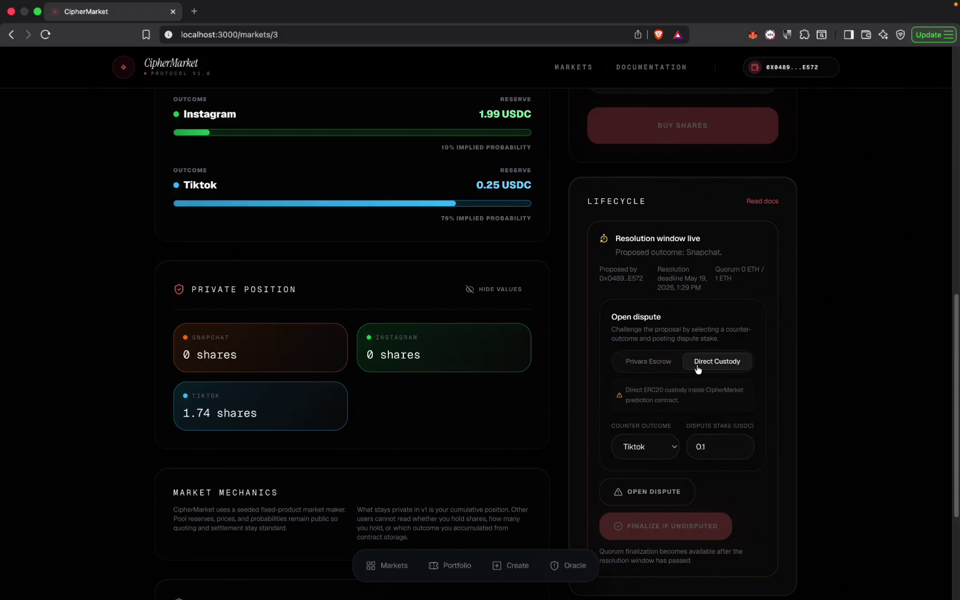
{"action": "left_click", "coordinate": [653, 363]}
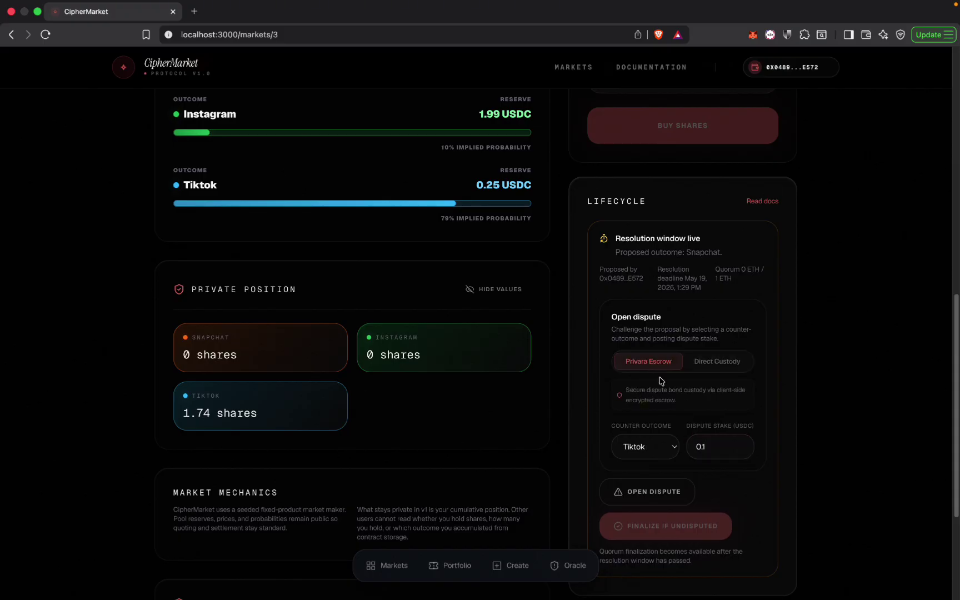
Open the dispute on market #3 and approve the wallet's 100,000 spending cap request on Arbitrum Sepolia.
{"action": "left_click", "coordinate": [665, 493]}
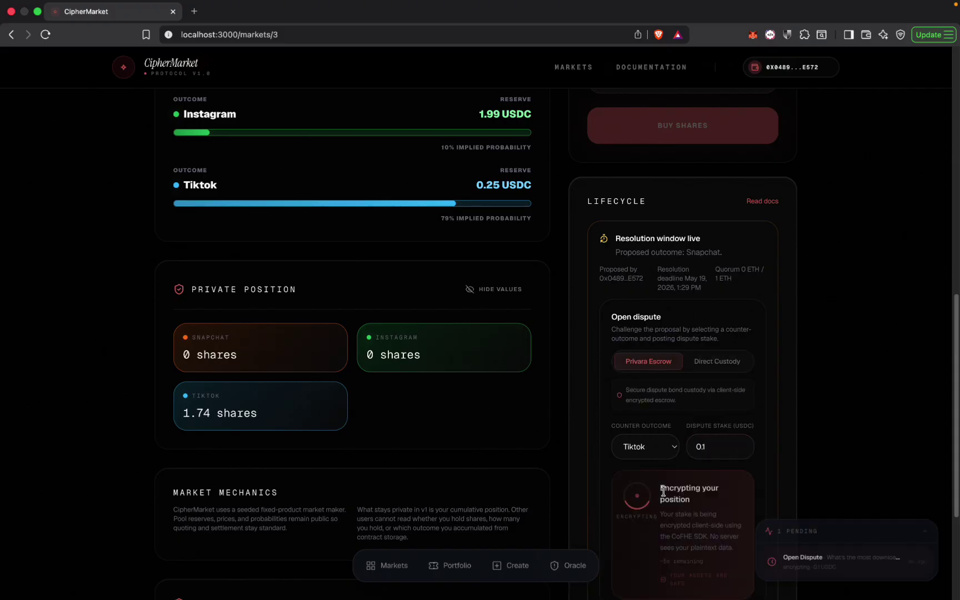
{"action": "scroll", "coordinate": [739, 408], "scroll_direction": "down", "scroll_amount": 1}
{"action": "scroll", "coordinate": [739, 408], "scroll_direction": "down", "scroll_amount": 1}
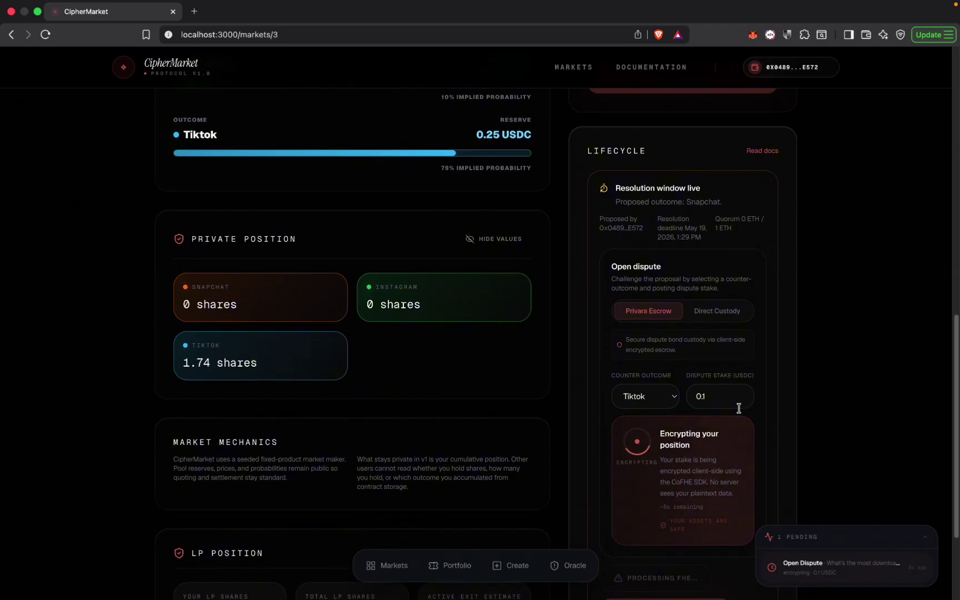
{"action": "scroll", "coordinate": [840, 387], "scroll_direction": "down", "scroll_amount": 1}
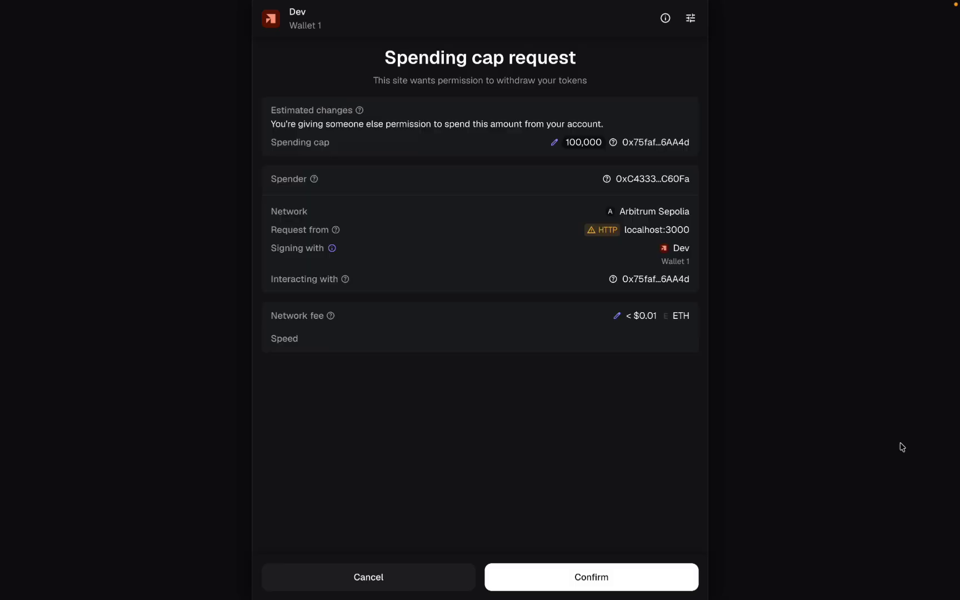
{"action": "left_click", "coordinate": [638, 584]}
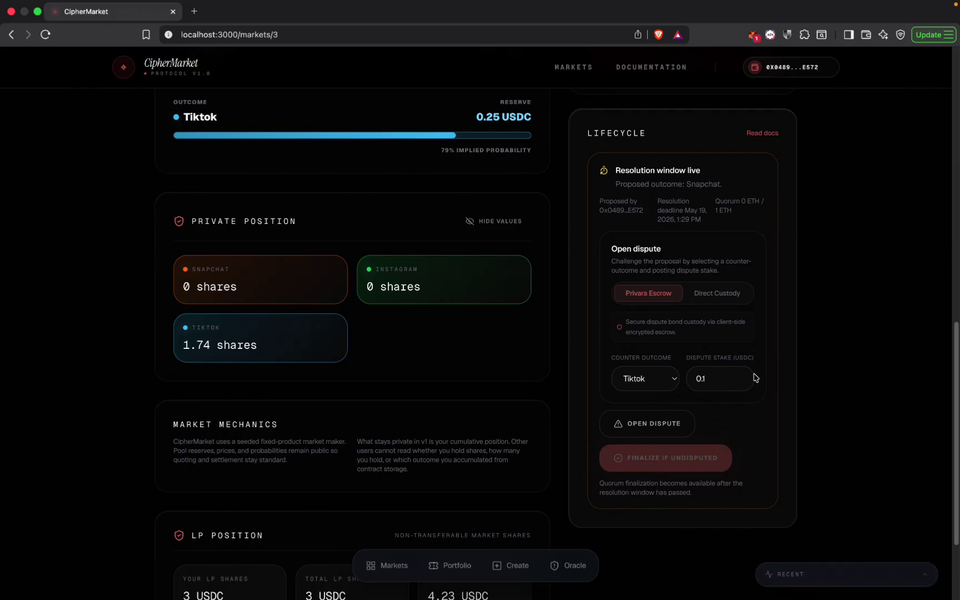
Look over market #3's page again, checking the lifecycle, market depth and position sections after the dispute submission.
{"action": "scroll", "coordinate": [806, 319], "scroll_direction": "down", "scroll_amount": 1}
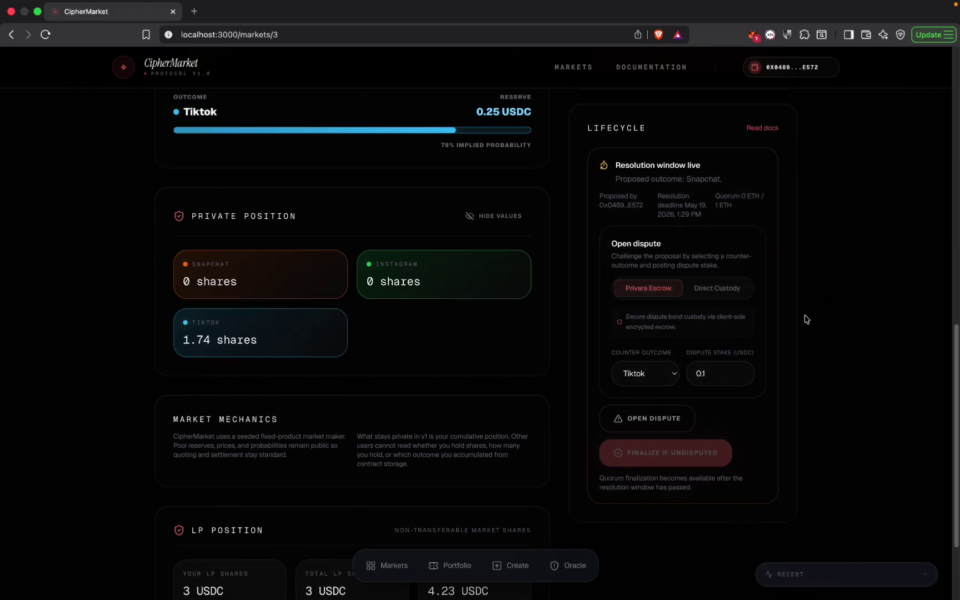
{"action": "scroll", "coordinate": [806, 319], "scroll_direction": "down", "scroll_amount": 2}
{"action": "scroll", "coordinate": [807, 319], "scroll_direction": "up", "scroll_amount": 5}
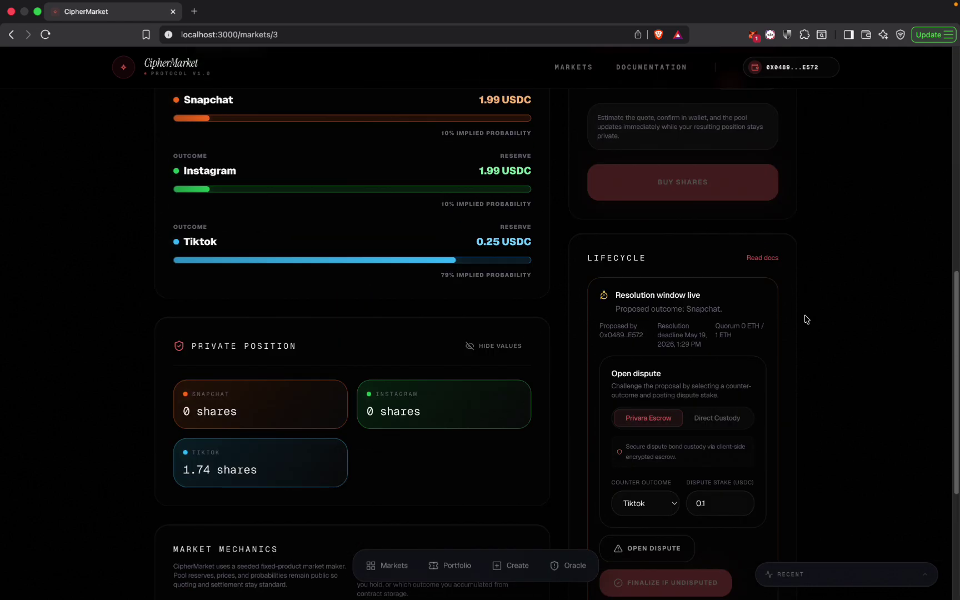
{"action": "scroll", "coordinate": [684, 442], "scroll_direction": "down", "scroll_amount": 3}
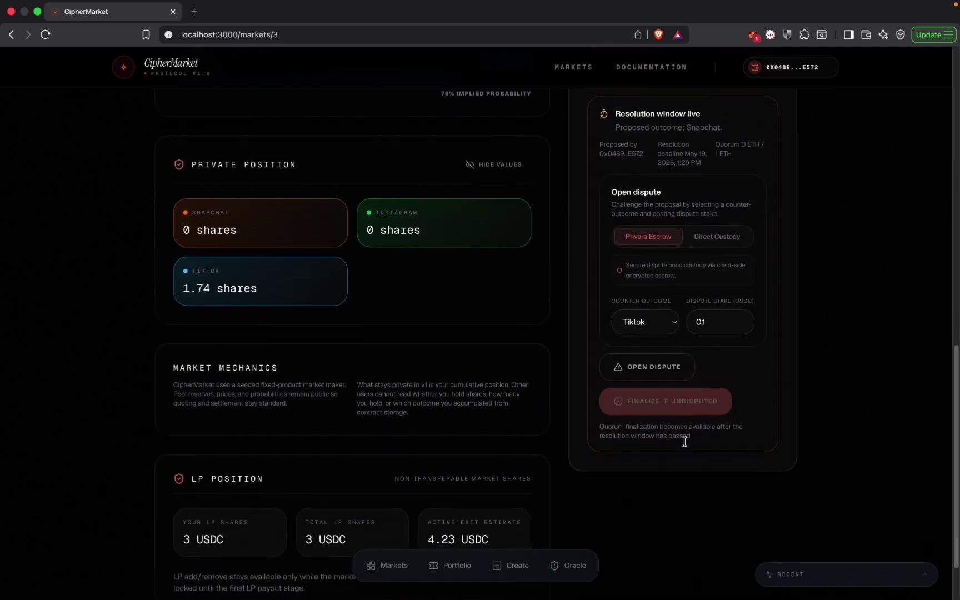
{"action": "scroll", "coordinate": [684, 443], "scroll_direction": "down", "scroll_amount": 1}
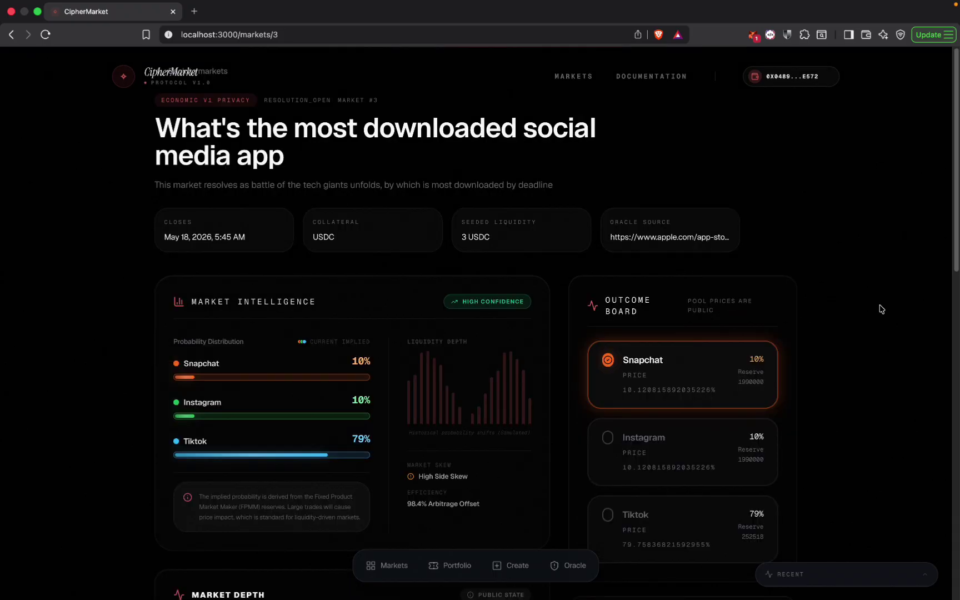
{"action": "scroll", "coordinate": [881, 309], "scroll_direction": "down", "scroll_amount": 10}
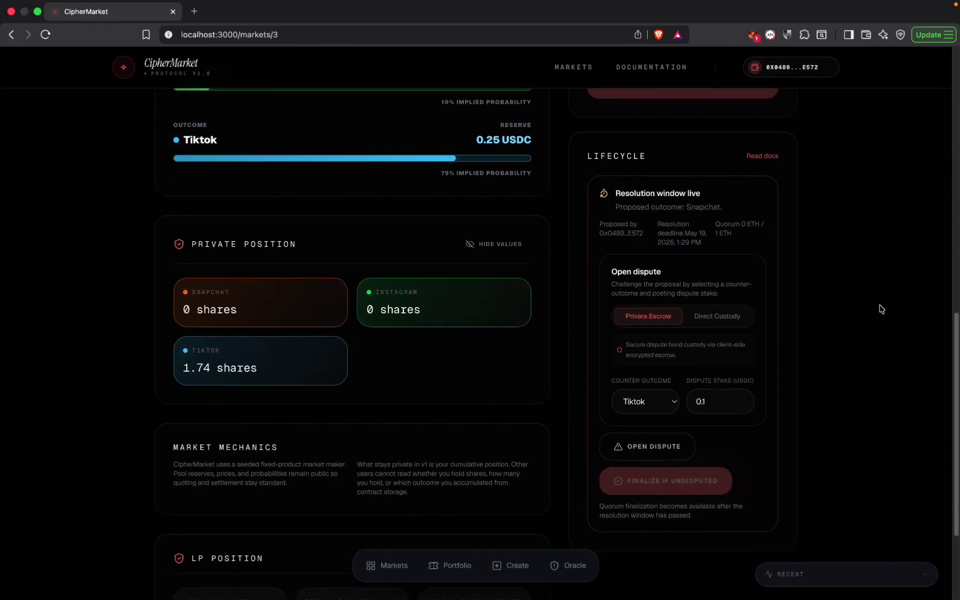
{"action": "scroll", "coordinate": [880, 309], "scroll_direction": "up", "scroll_amount": 3}
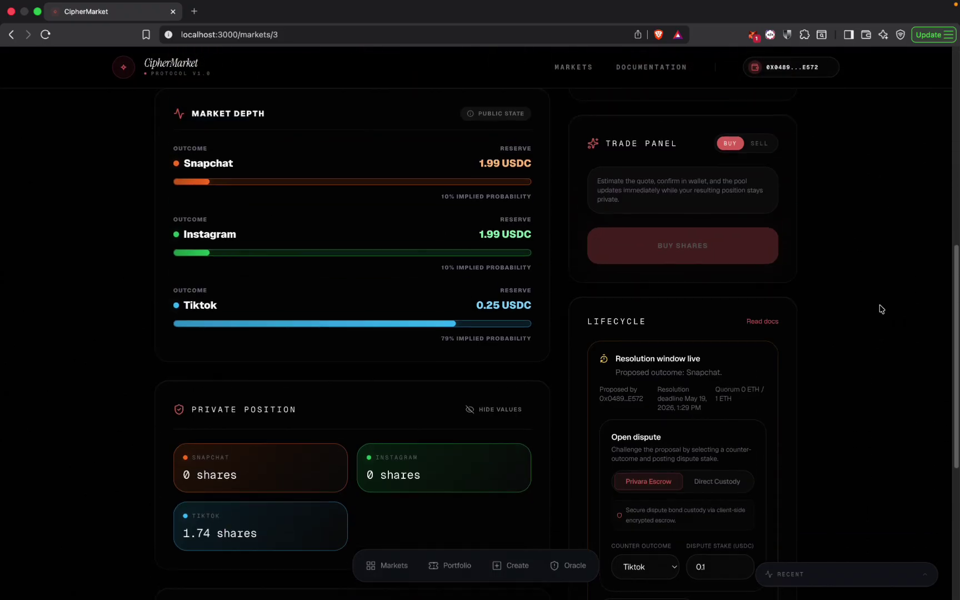
Return to Oracle Governance, open market #2 for review and check the committee voting in its lifecycle section.
{"action": "left_click", "coordinate": [568, 566]}
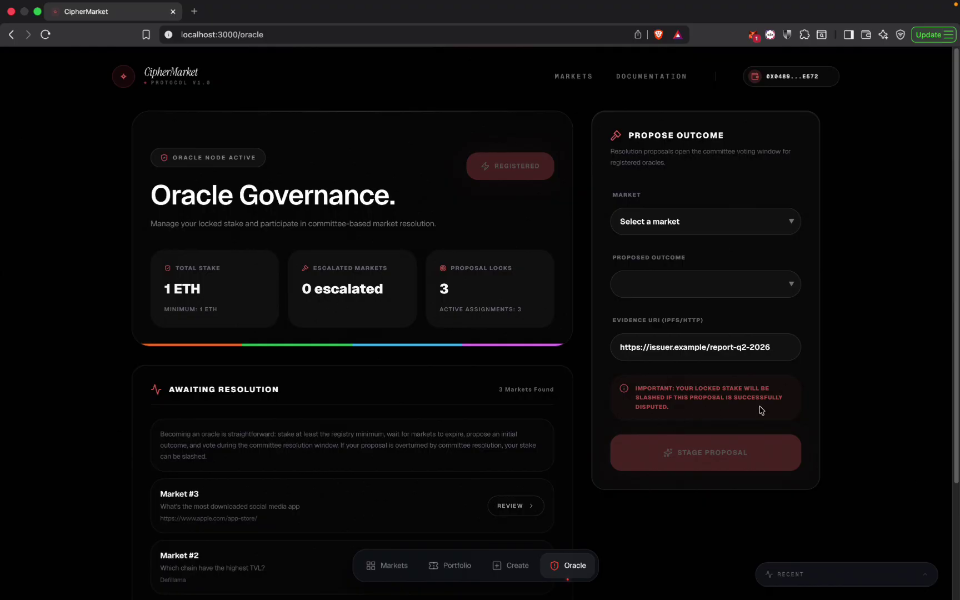
{"action": "scroll", "coordinate": [759, 405], "scroll_direction": "down", "scroll_amount": 3}
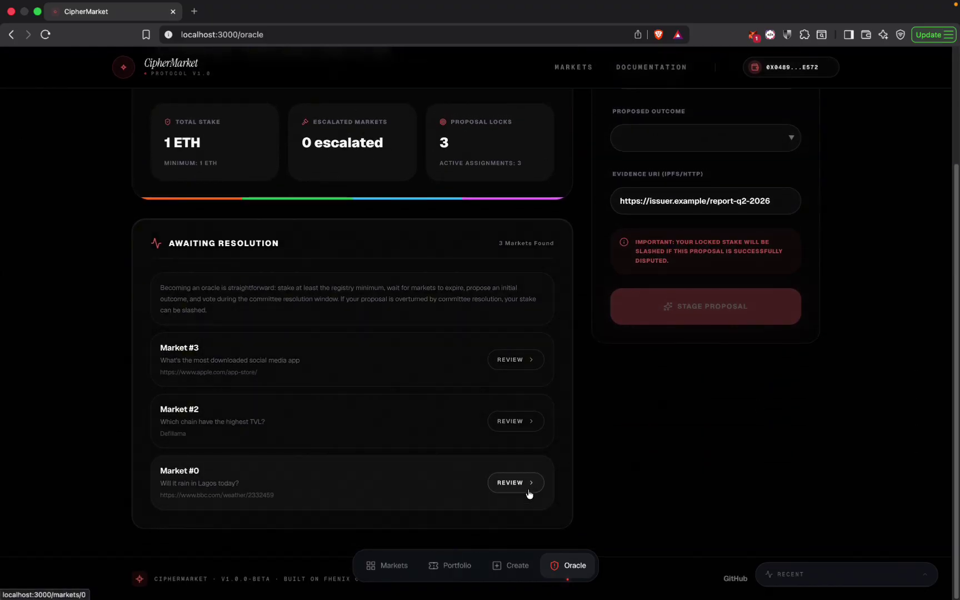
{"action": "left_click", "coordinate": [521, 423]}
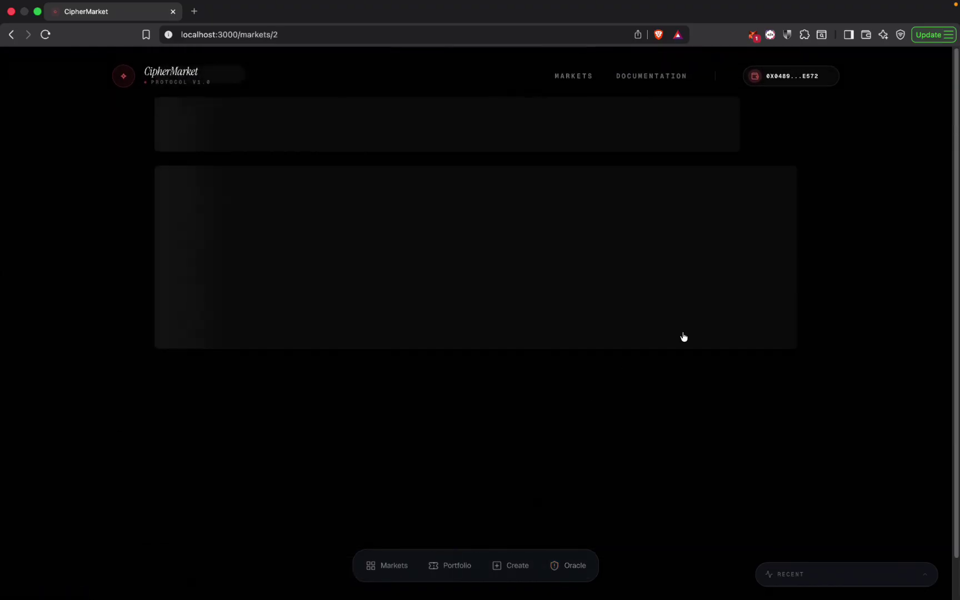
{"action": "scroll", "coordinate": [701, 396], "scroll_direction": "down", "scroll_amount": 10}
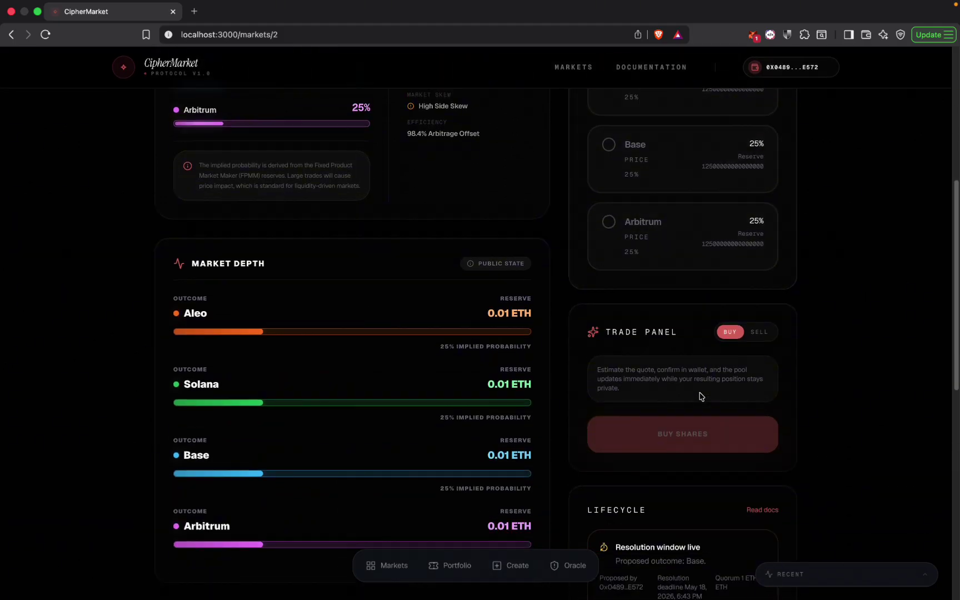
{"action": "scroll", "coordinate": [701, 397], "scroll_direction": "down", "scroll_amount": 2}
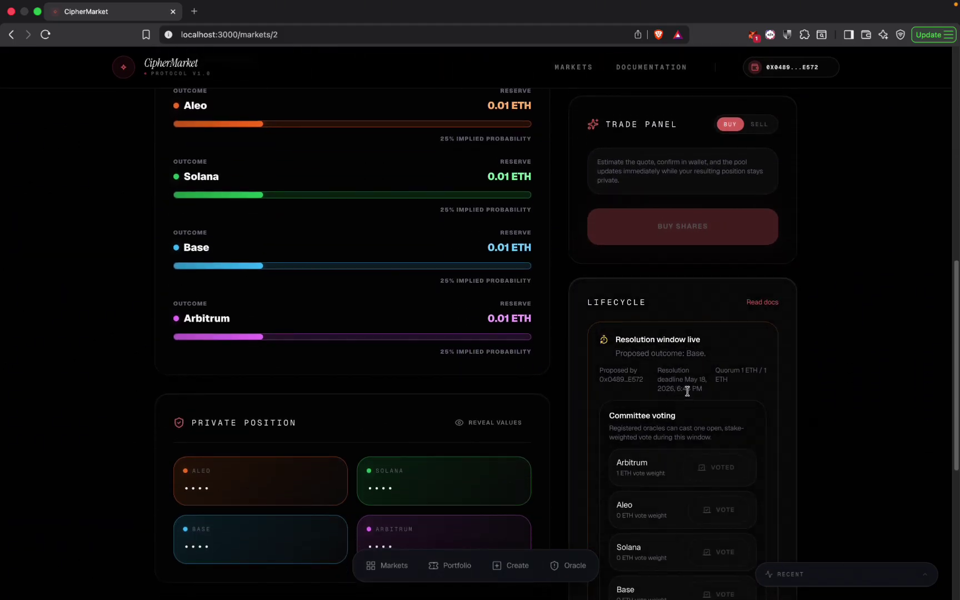
Examine market #2's lifecycle section, including the proposed outcome, committee votes, vote weights and finalization option, then the market overview.
{"action": "scroll", "coordinate": [705, 408], "scroll_direction": "down", "scroll_amount": 1}
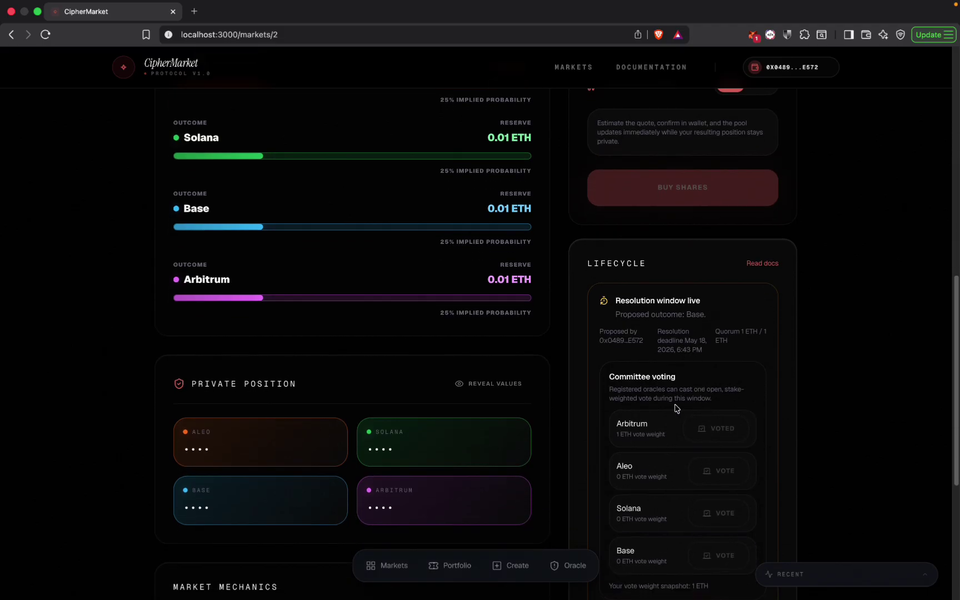
{"action": "scroll", "coordinate": [676, 404], "scroll_direction": "down", "scroll_amount": 3}
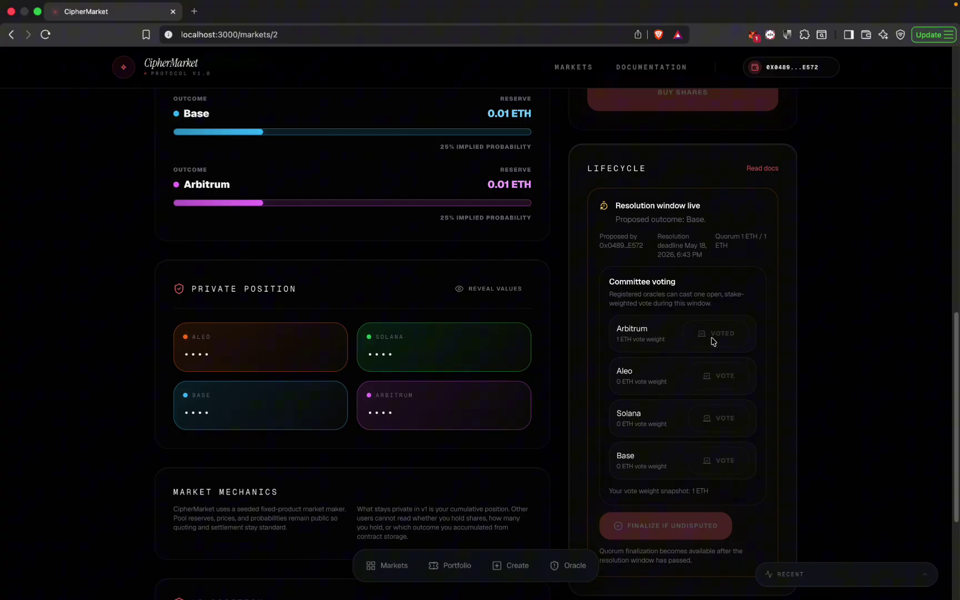
{"action": "left_click_drag", "start_coordinate": [634, 340], "coordinate": [616, 341]}
{"action": "left_click", "coordinate": [677, 343]}
{"action": "scroll", "coordinate": [679, 340], "scroll_direction": "up", "scroll_amount": 1}
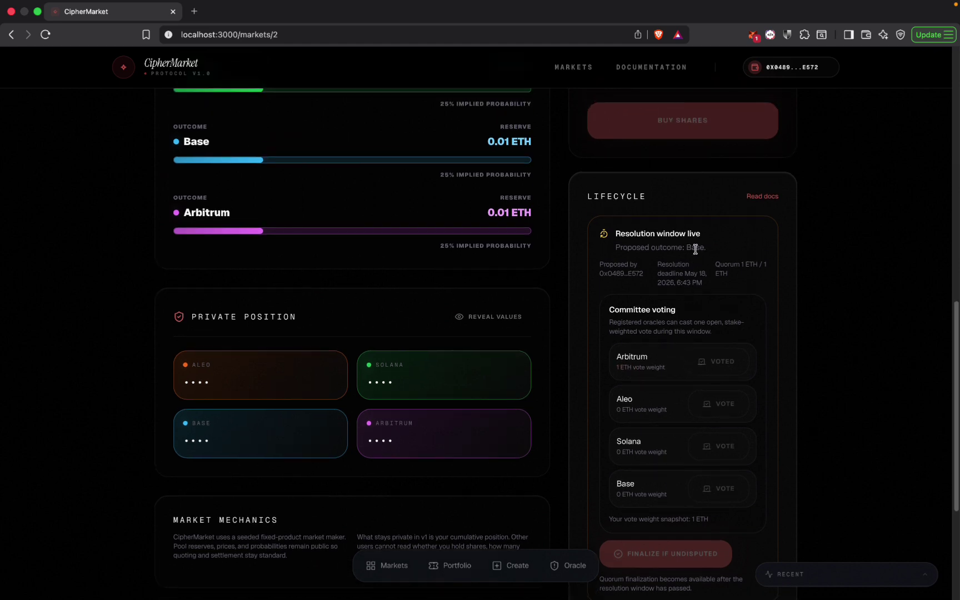
{"action": "scroll", "coordinate": [691, 352], "scroll_direction": "down", "scroll_amount": 1}
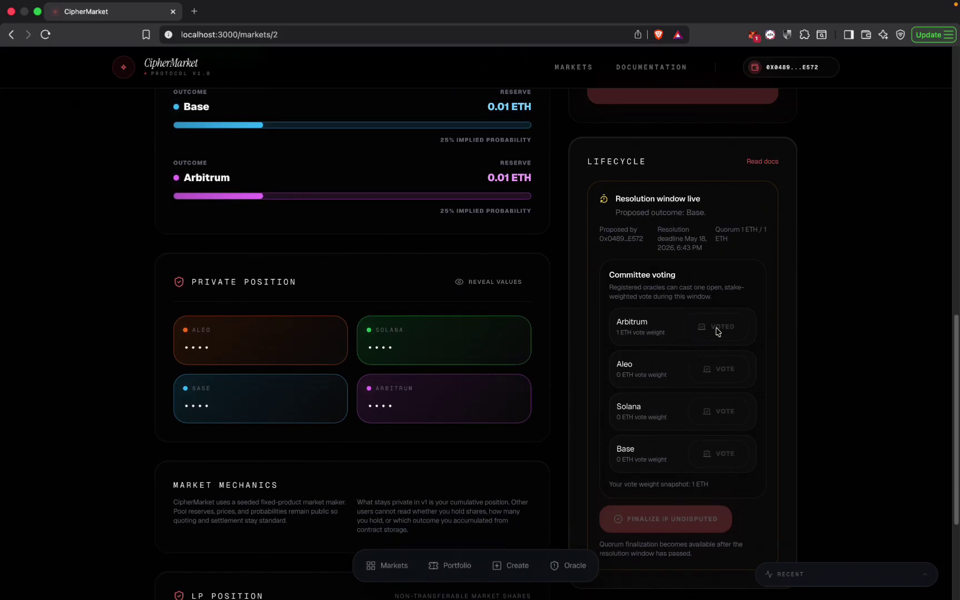
{"action": "scroll", "coordinate": [695, 332], "scroll_direction": "down", "scroll_amount": 2}
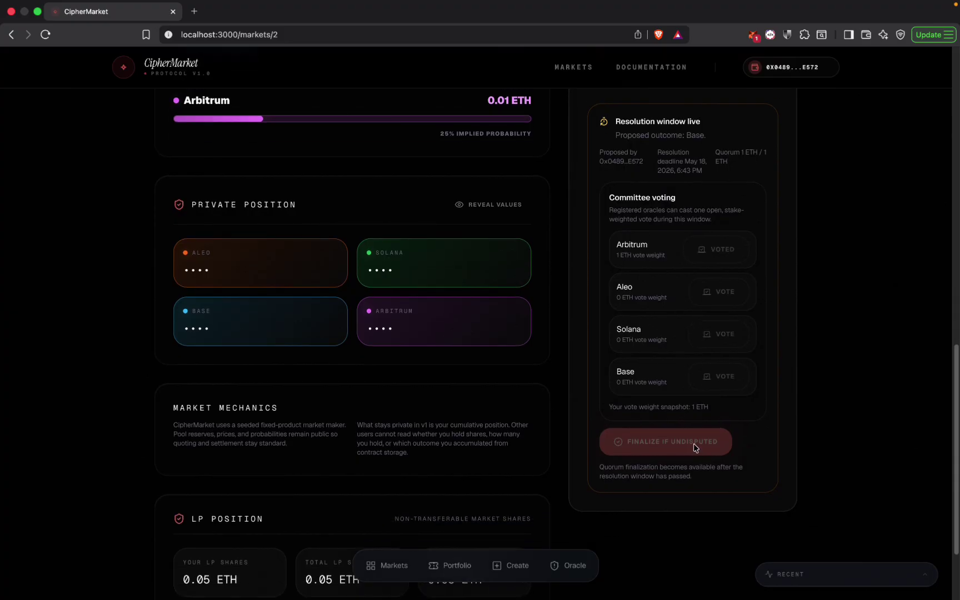
{"action": "scroll", "coordinate": [693, 443], "scroll_direction": "up", "scroll_amount": 3}
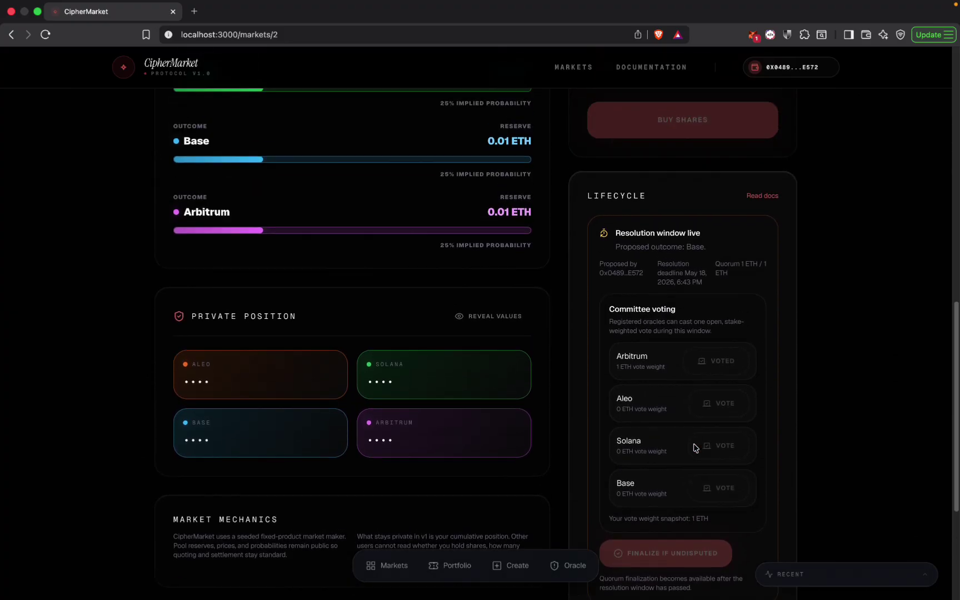
{"action": "scroll", "coordinate": [695, 448], "scroll_direction": "up", "scroll_amount": 10}
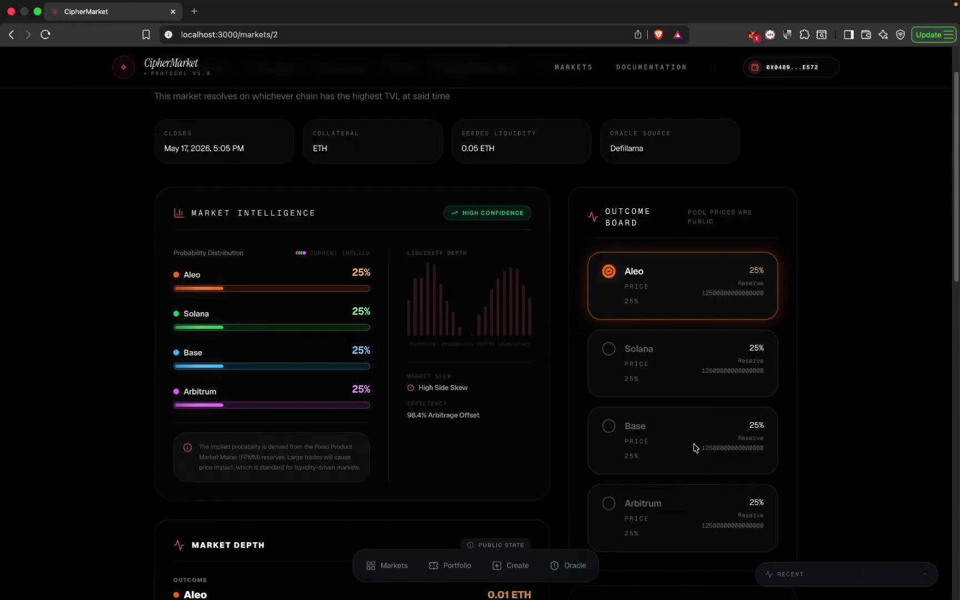
{"action": "scroll", "coordinate": [696, 448], "scroll_direction": "up", "scroll_amount": 2}
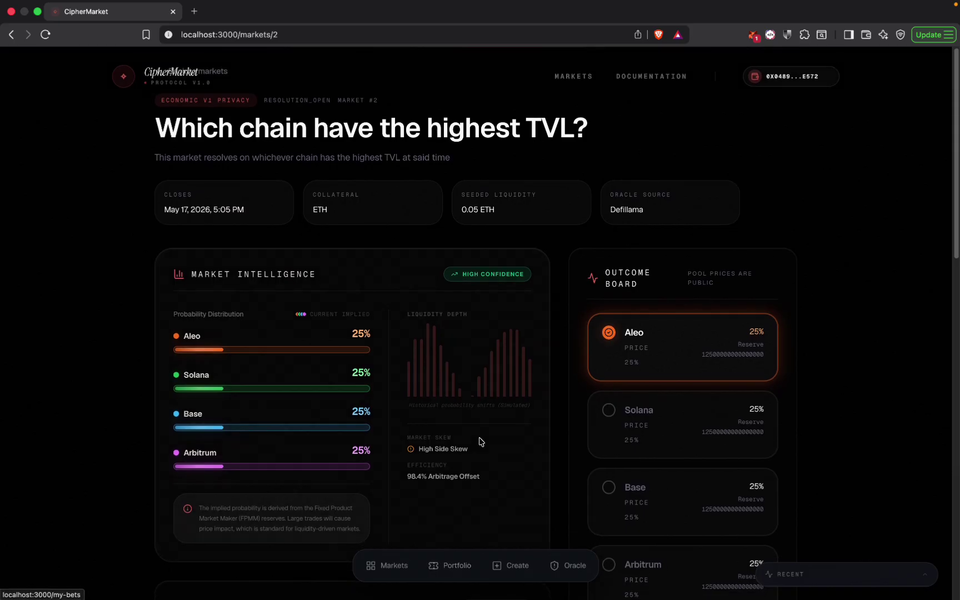
Open the portfolio and reveal the encrypted positions.
{"action": "left_click", "coordinate": [458, 566]}
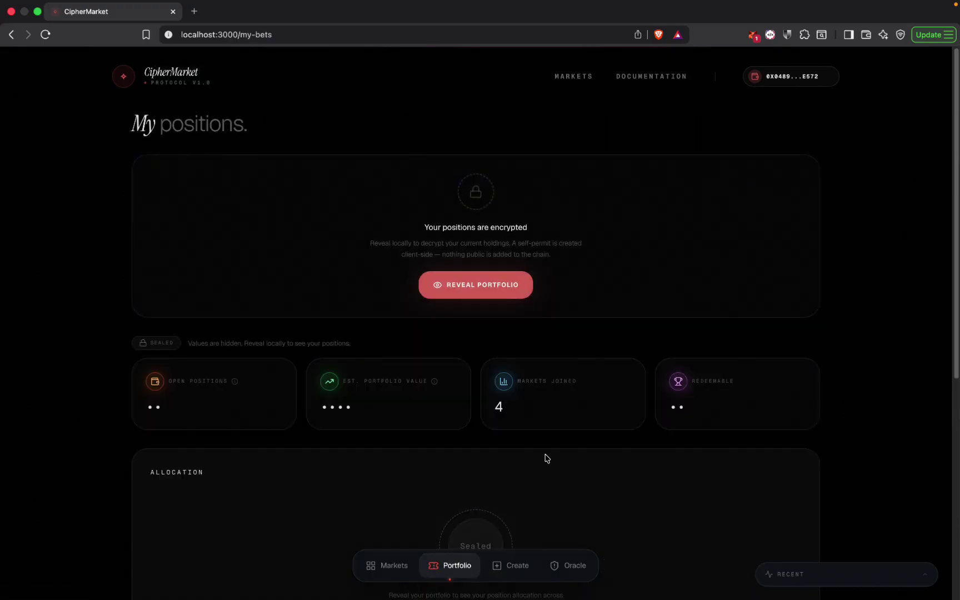
{"action": "scroll", "coordinate": [692, 328], "scroll_direction": "down", "scroll_amount": 2}
{"action": "scroll", "coordinate": [688, 250], "scroll_direction": "up", "scroll_amount": 2}
{"action": "left_click", "coordinate": [509, 284]}
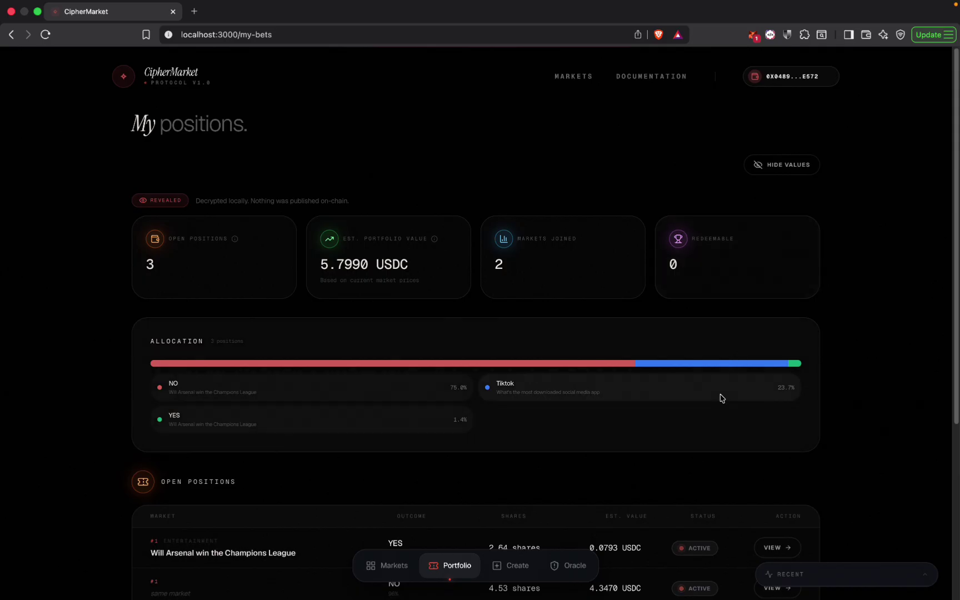
Review the revealed portfolio's summary, allocation, open positions and security details, and hide the values again.
{"action": "scroll", "coordinate": [720, 396], "scroll_direction": "down", "scroll_amount": 2}
{"action": "scroll", "coordinate": [721, 398], "scroll_direction": "down", "scroll_amount": 1}
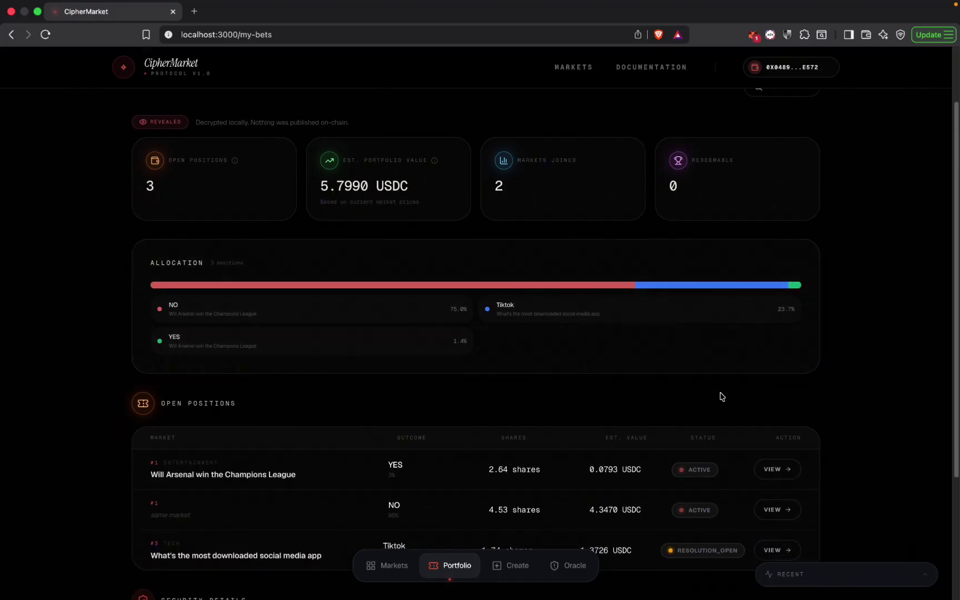
{"action": "scroll", "coordinate": [721, 395], "scroll_direction": "down", "scroll_amount": 1}
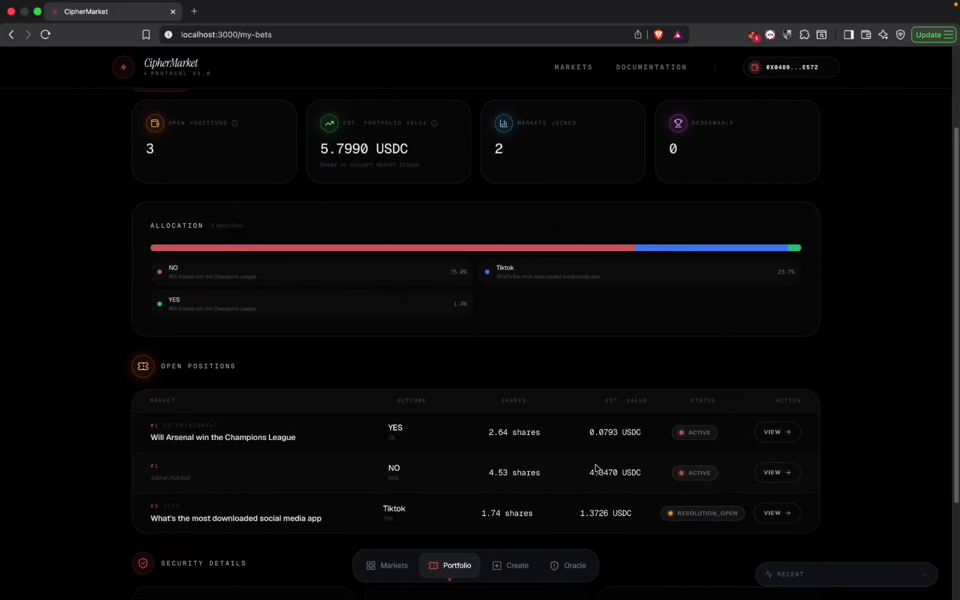
{"action": "scroll", "coordinate": [595, 468], "scroll_direction": "down", "scroll_amount": 2}
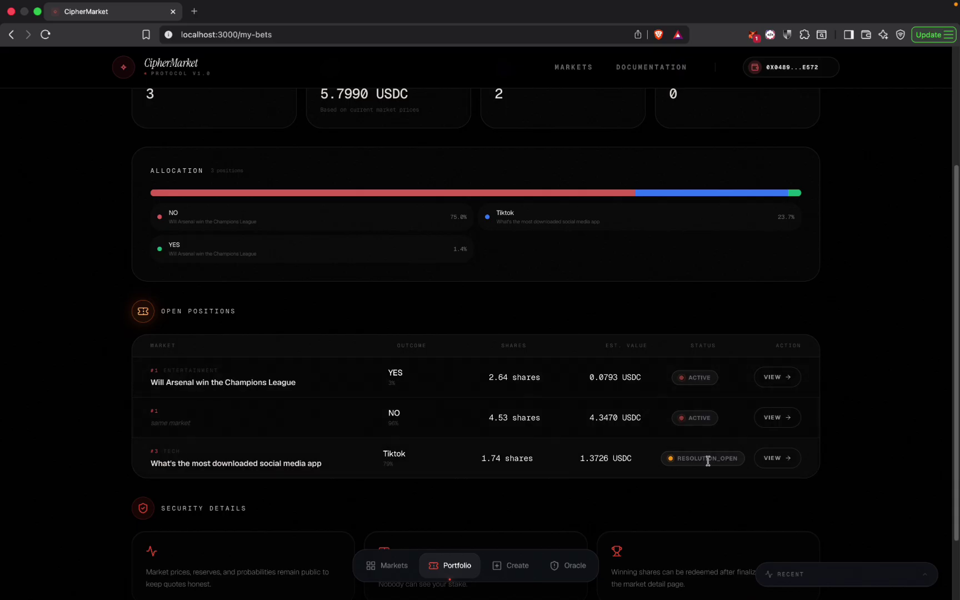
{"action": "scroll", "coordinate": [708, 461], "scroll_direction": "down", "scroll_amount": 2}
{"action": "scroll", "coordinate": [709, 463], "scroll_direction": "up", "scroll_amount": 5}
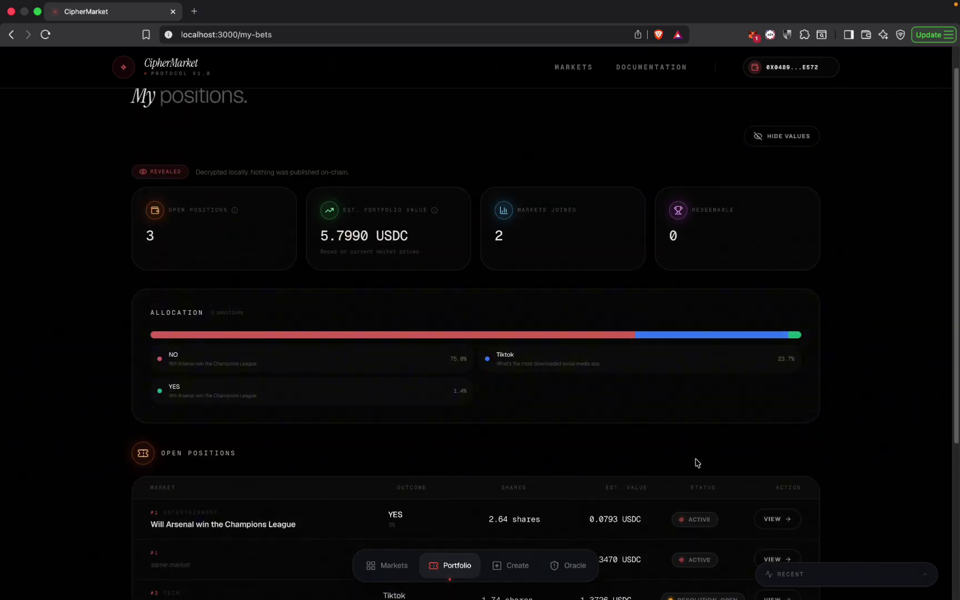
{"action": "scroll", "coordinate": [694, 461], "scroll_direction": "up", "scroll_amount": 1}
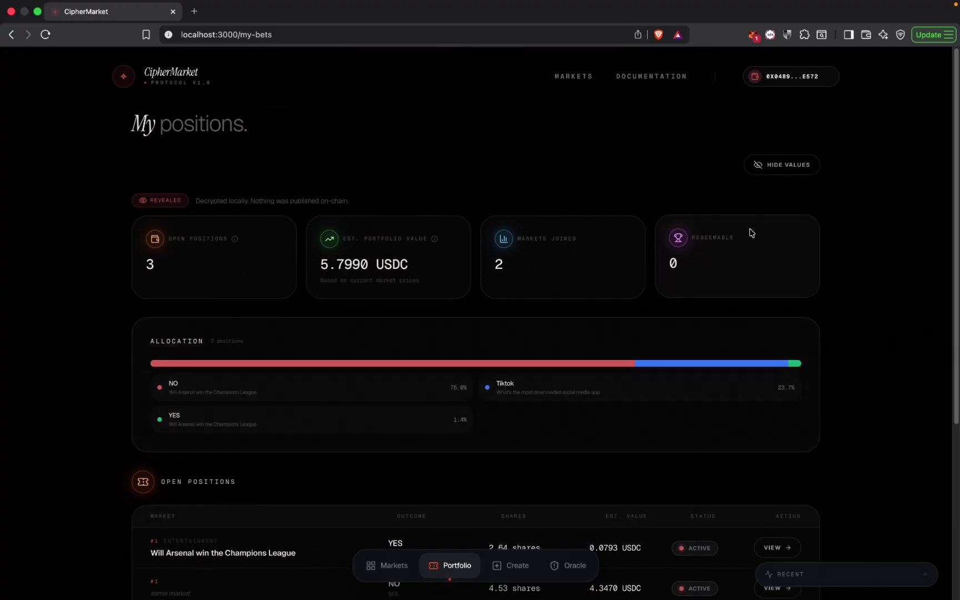
{"action": "left_click", "coordinate": [780, 166]}
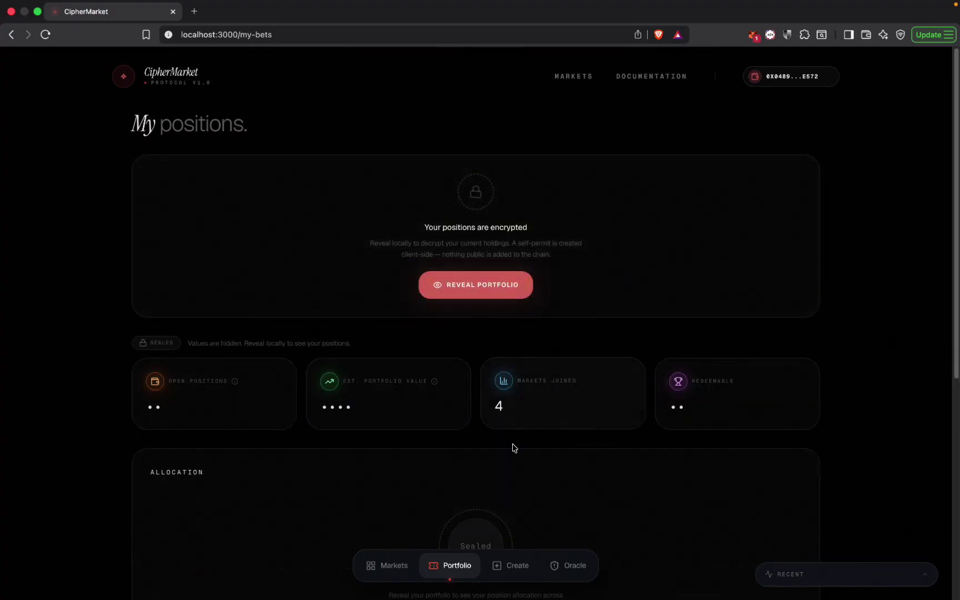
Start creating a new confidential market, select the Categorical Map structure and look through the fields of the first stage.
{"action": "left_click", "coordinate": [500, 566]}
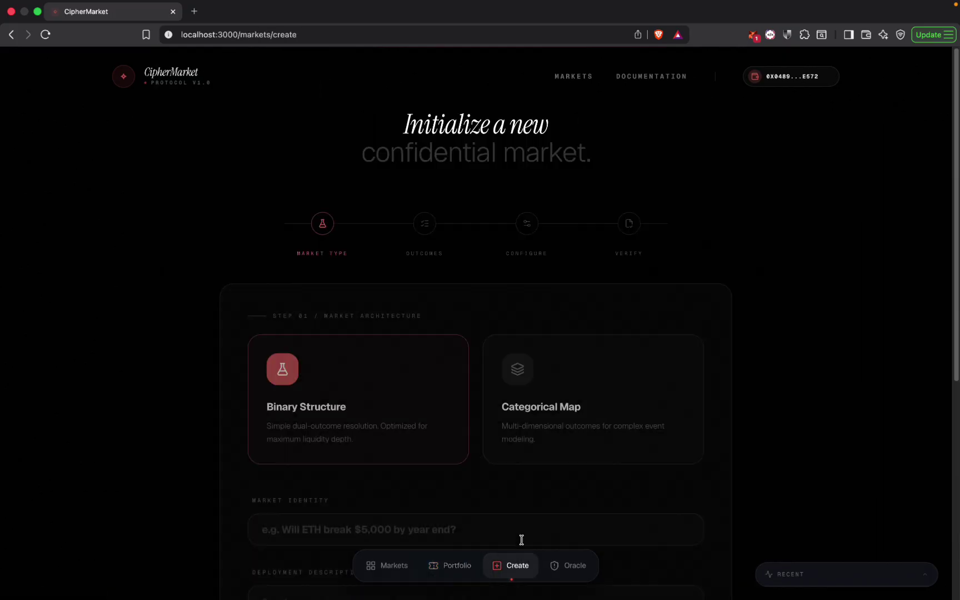
{"action": "scroll", "coordinate": [514, 411], "scroll_direction": "down", "scroll_amount": 5}
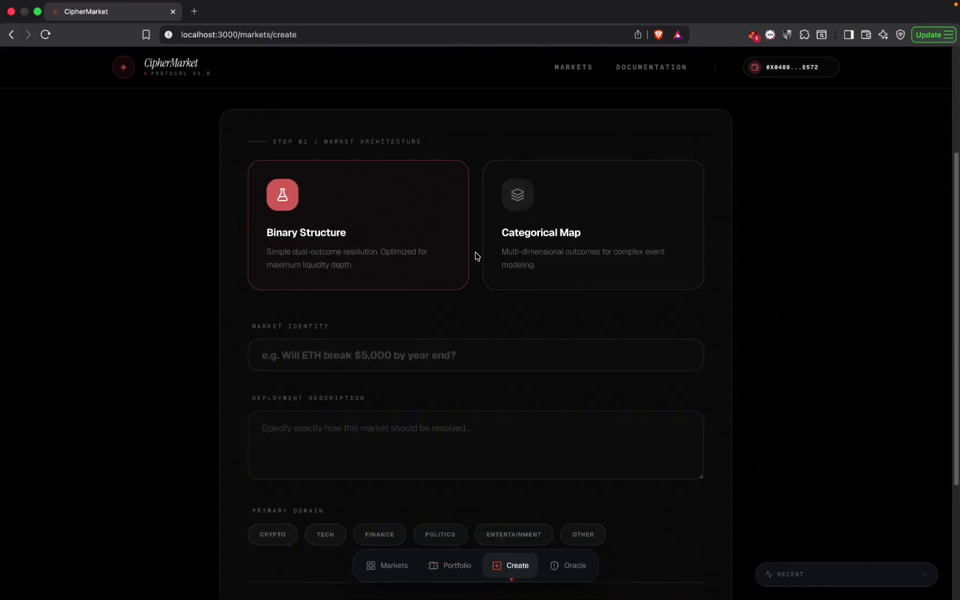
{"action": "left_click", "coordinate": [545, 261]}
{"action": "scroll", "coordinate": [563, 287], "scroll_direction": "down", "scroll_amount": 4}
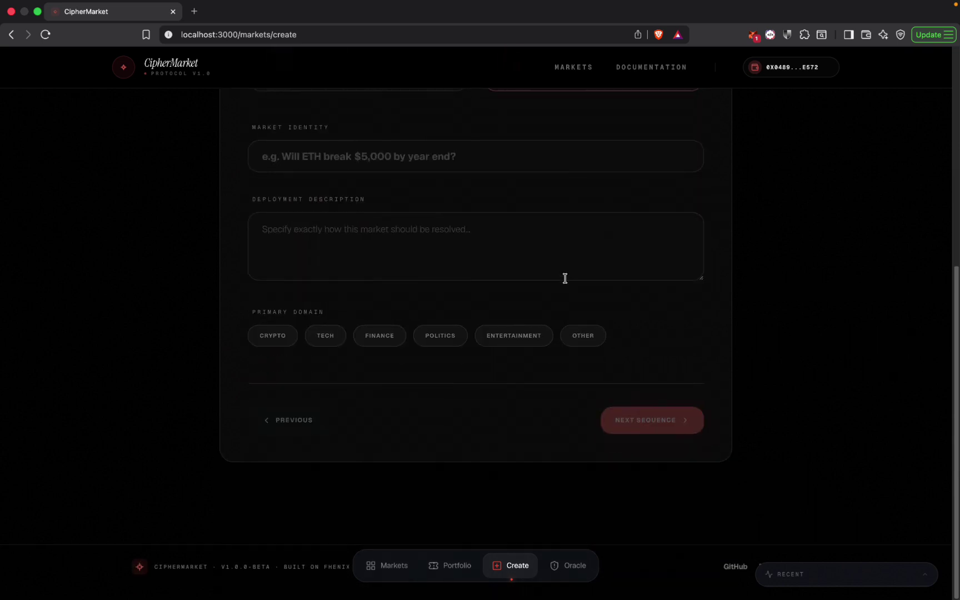
{"action": "scroll", "coordinate": [565, 278], "scroll_direction": "up", "scroll_amount": 7}
{"action": "scroll", "coordinate": [566, 283], "scroll_direction": "down", "scroll_amount": 2}
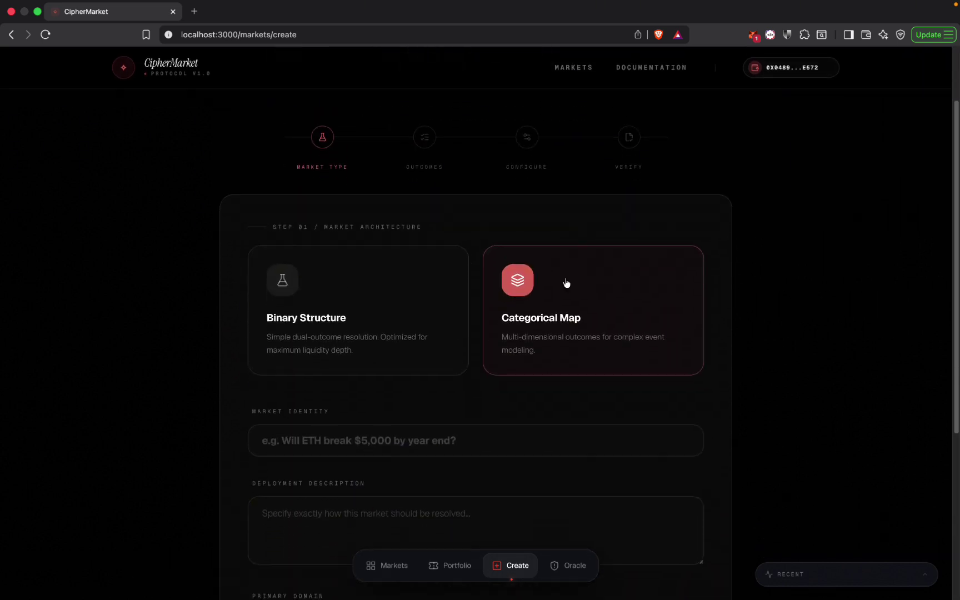
{"action": "scroll", "coordinate": [566, 283], "scroll_direction": "down", "scroll_amount": 2}
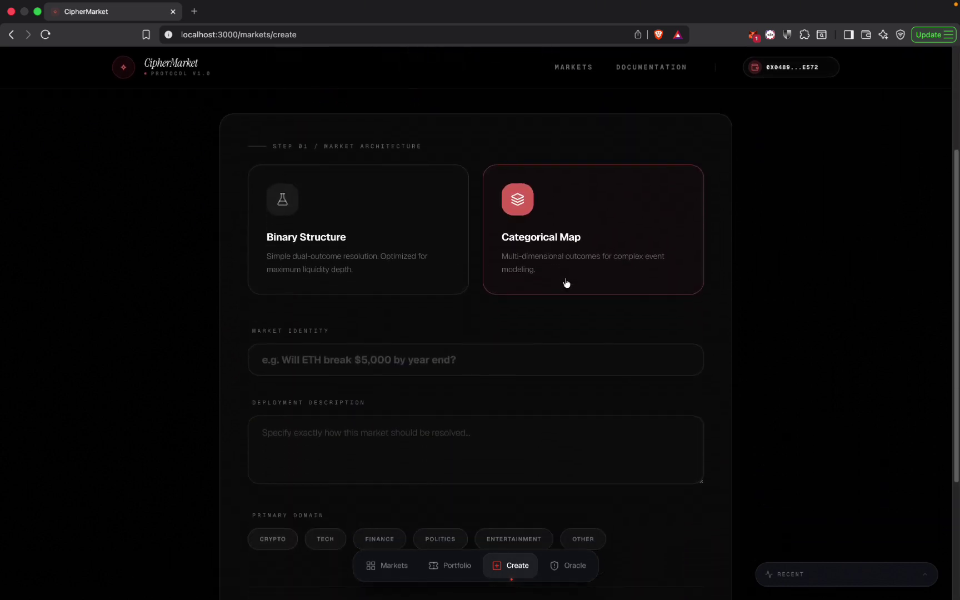
Switch the new market to Binary Structure and set its identity to "Will Apple release a foldable phone this year?".
{"action": "left_click", "coordinate": [422, 266]}
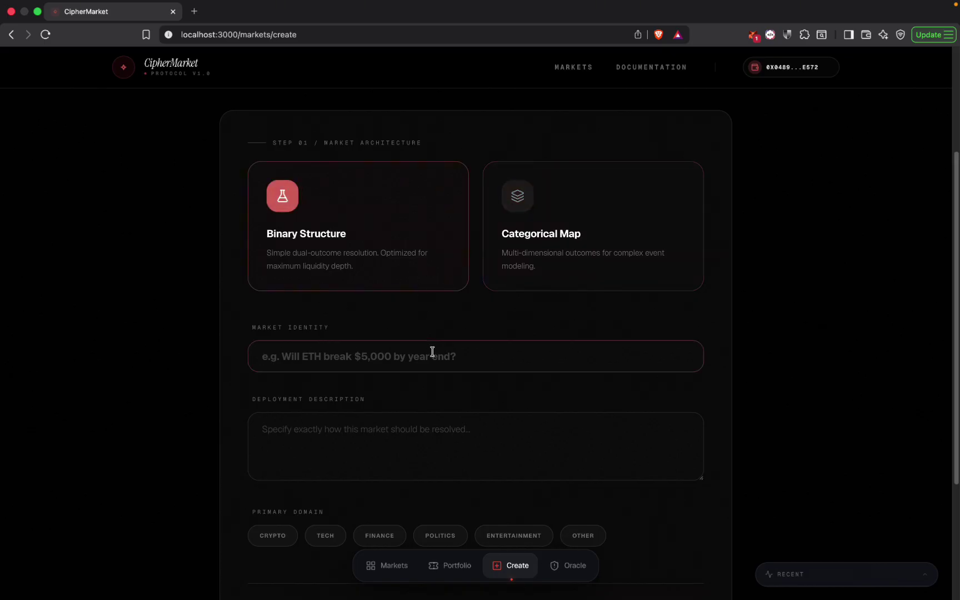
{"action": "type", "text": "Will"}
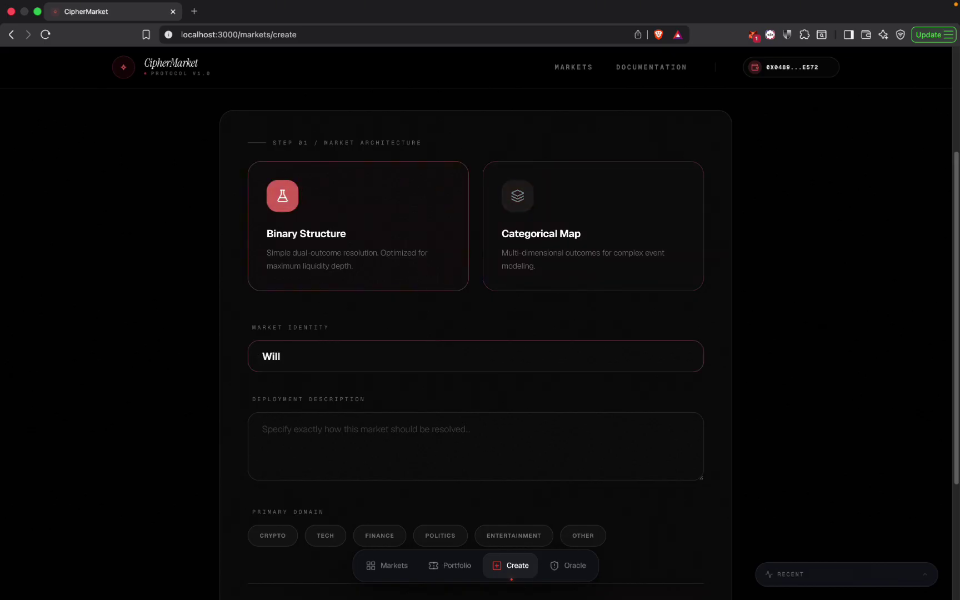
{"action": "type", "text": " Apple release a fold"}
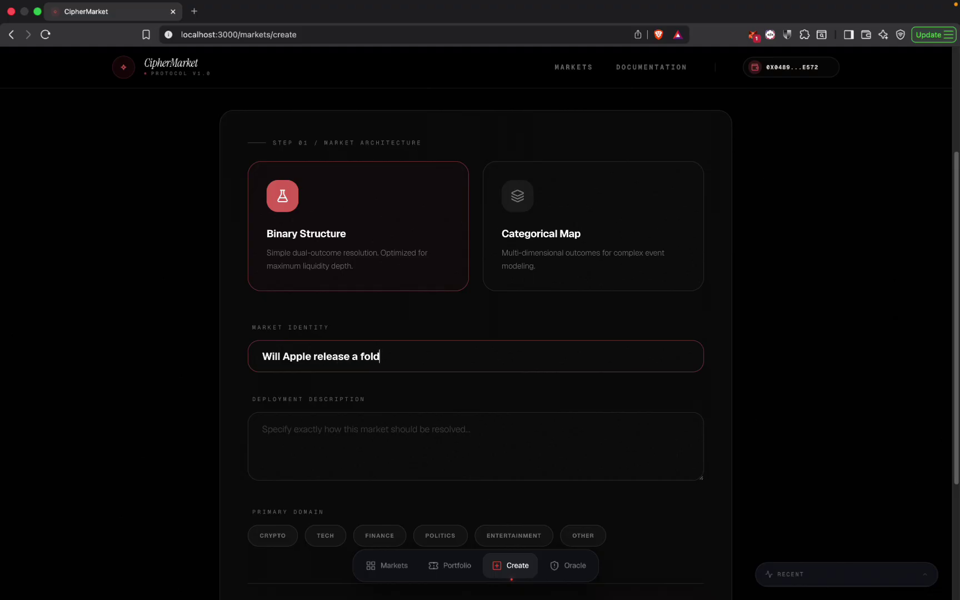
{"action": "type", "text": "able phone this year?"}
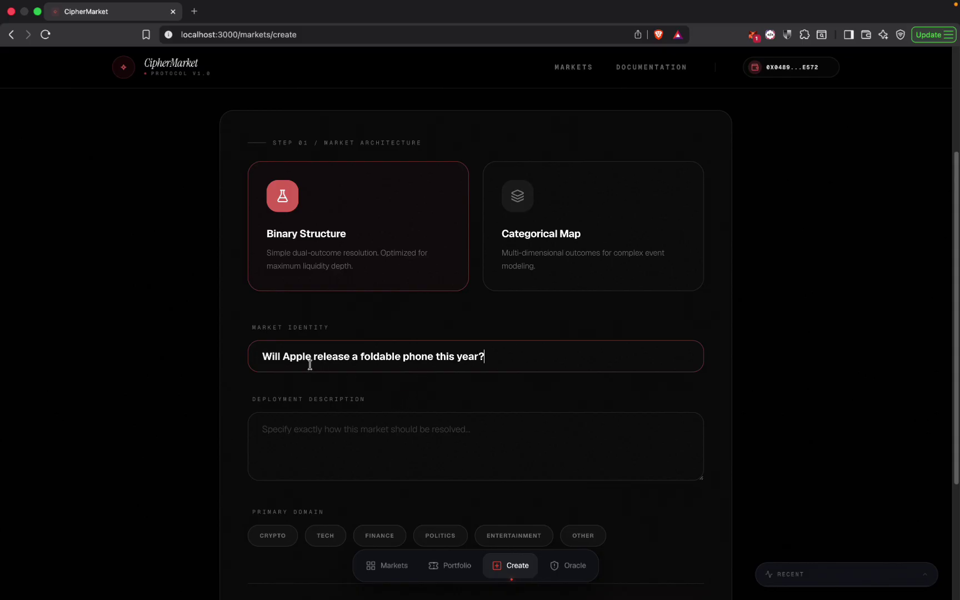
Enter the deployment description "This market resolves if Apple release a foldable phone this year", reusing the wording from the market identity.
{"action": "left_click_drag", "start_coordinate": [285, 357], "coordinate": [470, 352]}
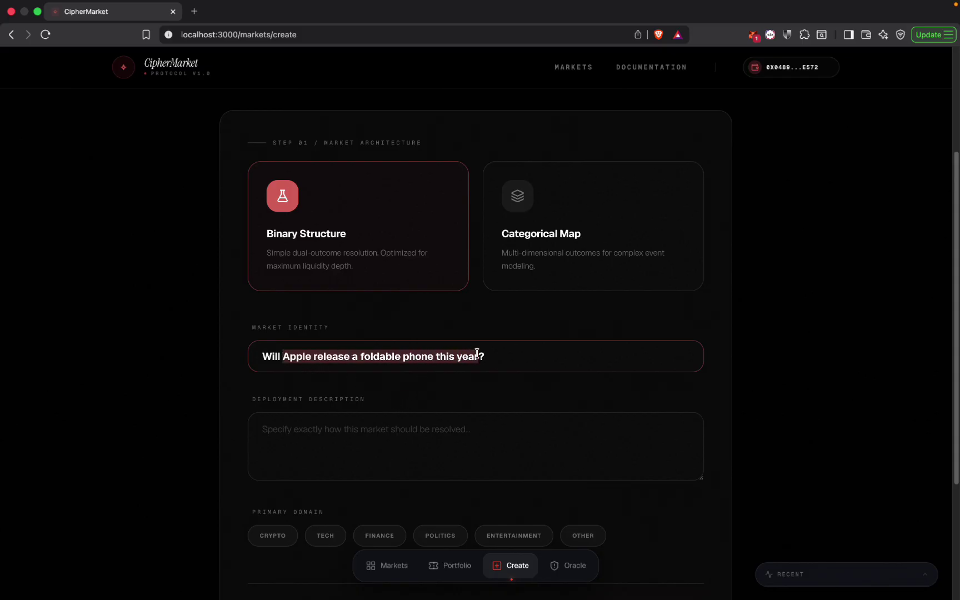
{"action": "left_click", "coordinate": [456, 465]}
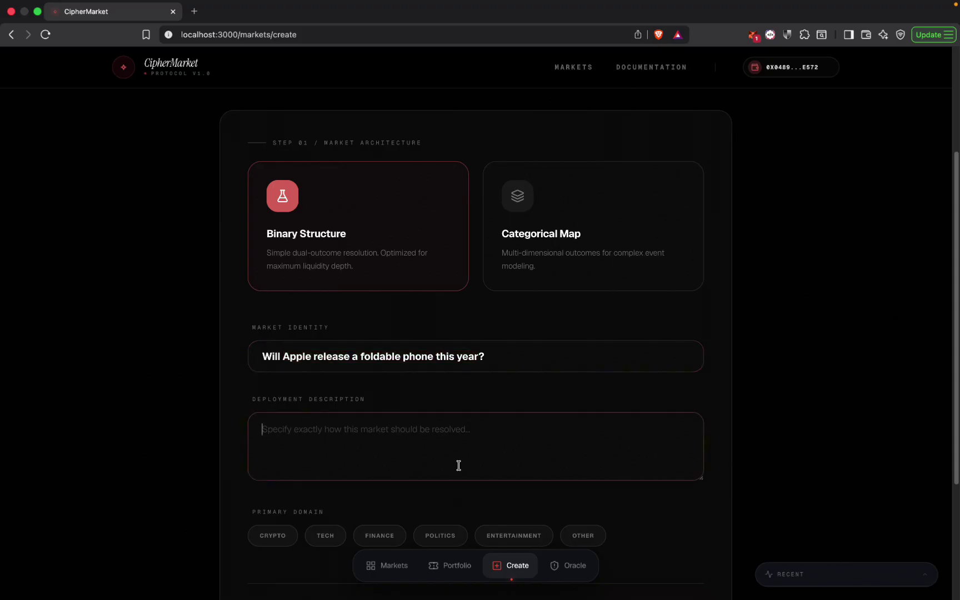
{"action": "type", "text": "This marke"}
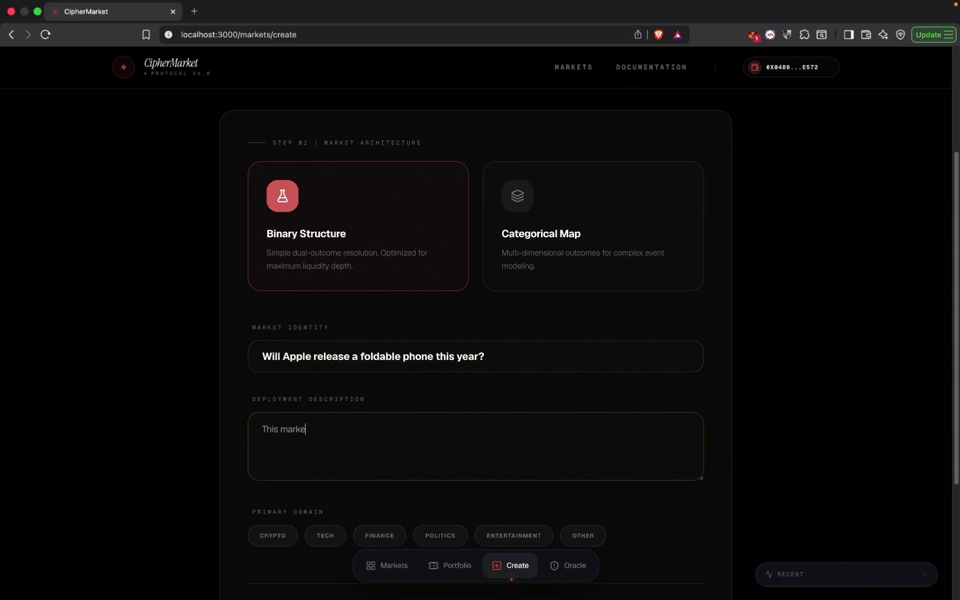
{"action": "type", "text": "t resolves if"}
{"action": "type", "text": "Apple release a foldable phone this year"}
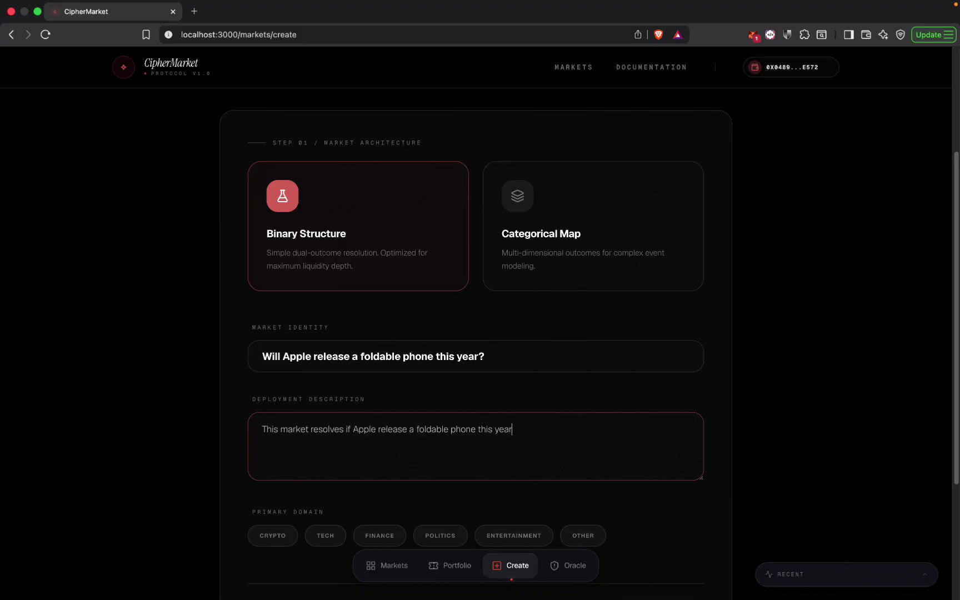
Assign the market to the Tech domain and continue to the outcome definitions.
{"action": "scroll", "coordinate": [514, 452], "scroll_direction": "down", "scroll_amount": 2}
{"action": "left_click", "coordinate": [333, 483]}
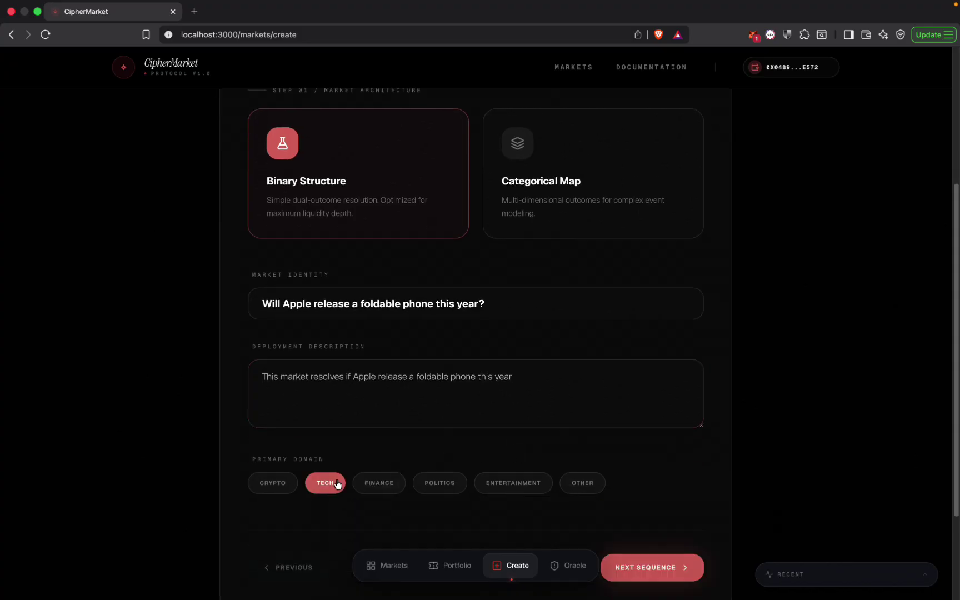
{"action": "left_click", "coordinate": [641, 571]}
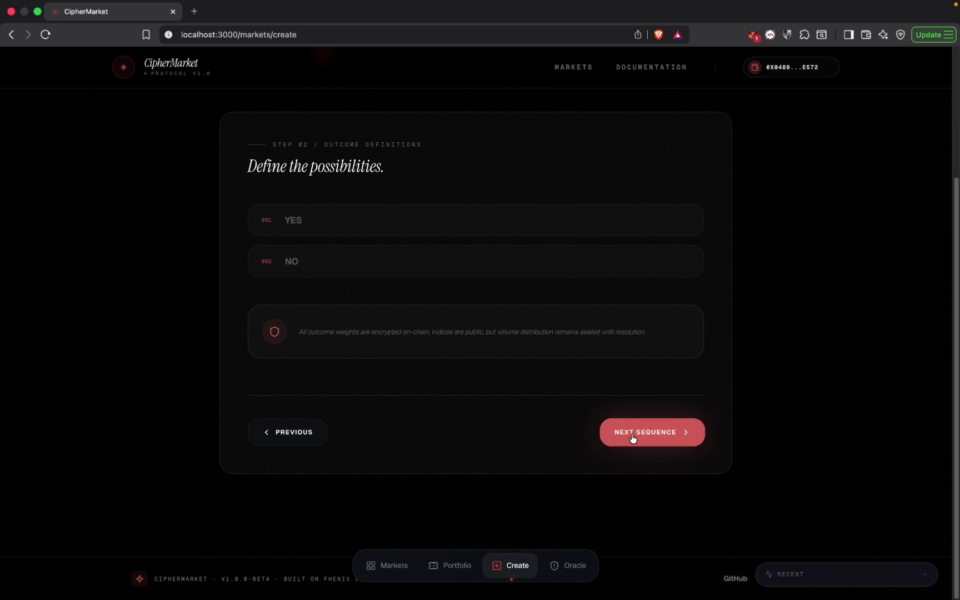
Go back to the market architecture stage, change the structure to Categorical Map and return to the outcome definitions.
{"action": "left_click", "coordinate": [276, 433]}
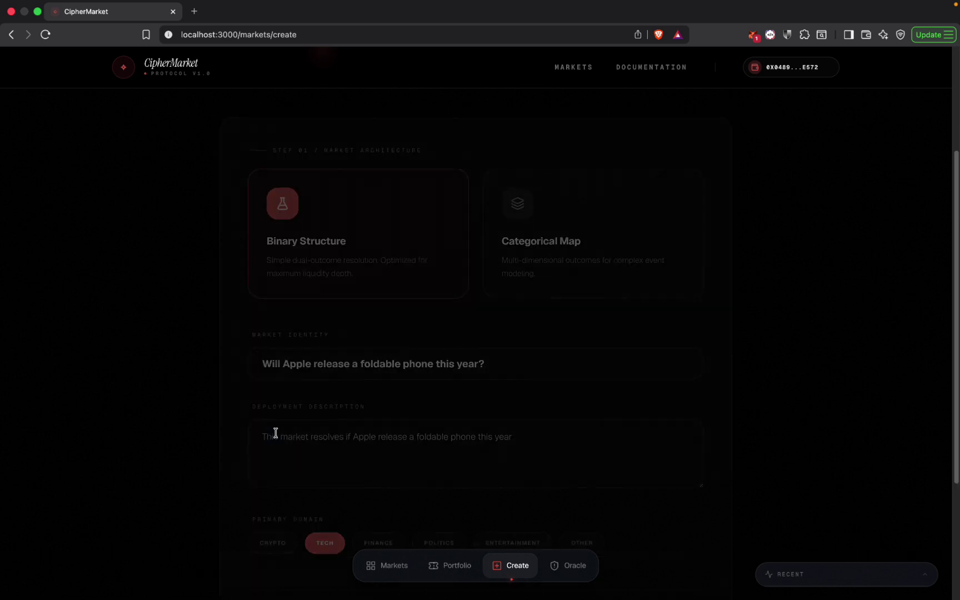
{"action": "left_click", "coordinate": [562, 271]}
{"action": "scroll", "coordinate": [584, 311], "scroll_direction": "down", "scroll_amount": 2}
{"action": "left_click", "coordinate": [664, 550]}
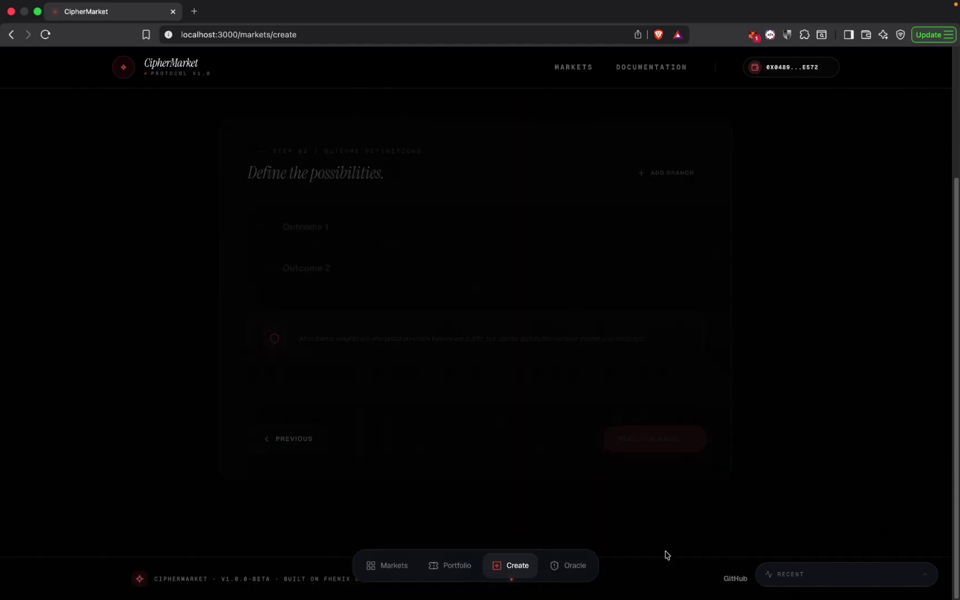
Add two more branches to the categorical market's outcome definitions, making four outcomes.
{"action": "left_click", "coordinate": [641, 166]}
{"action": "left_click", "coordinate": [640, 165]}
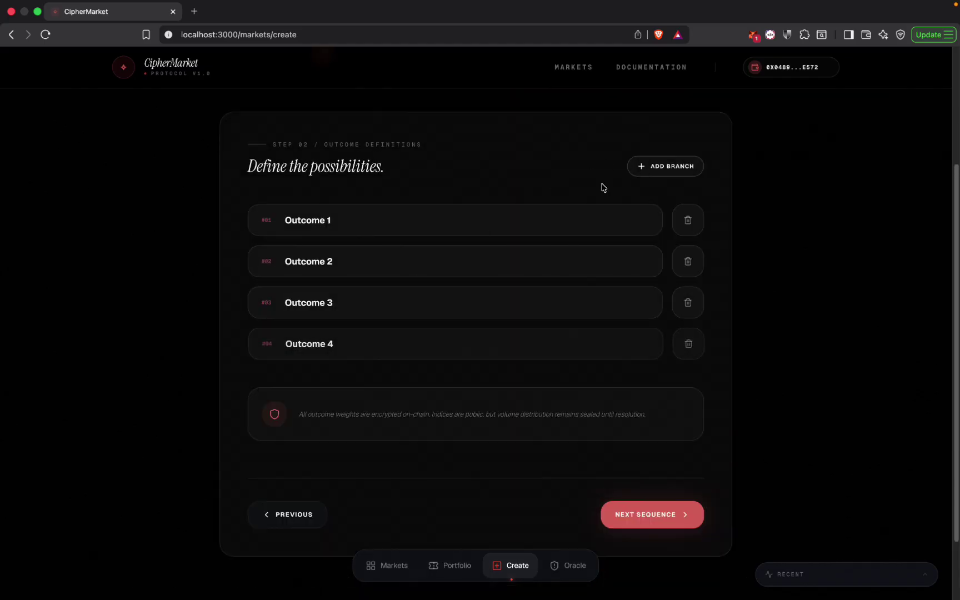
{"action": "left_click", "coordinate": [478, 224]}
{"action": "left_click", "coordinate": [478, 279]}
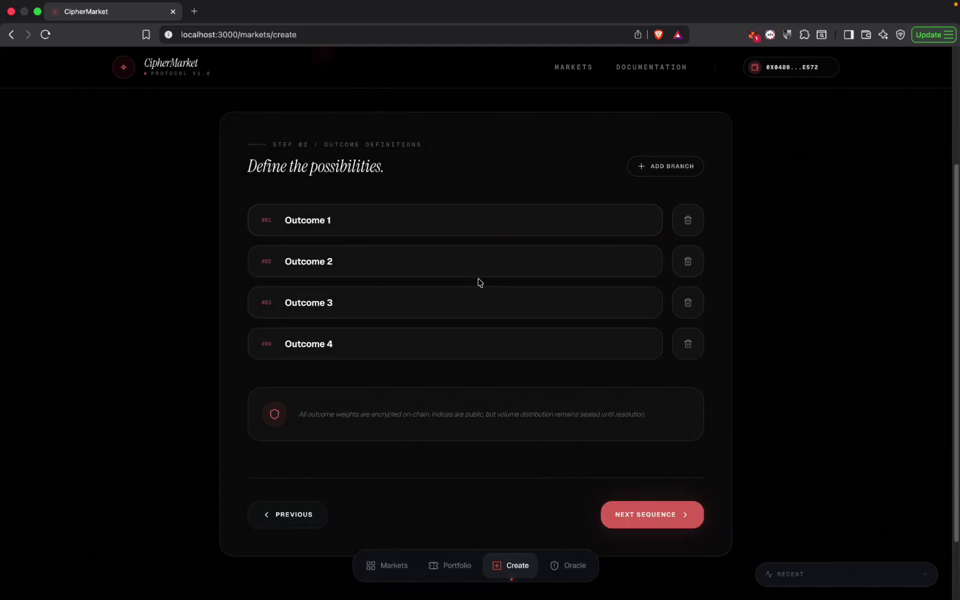
Go back to the market architecture stage, change the structure to Binary and advance to the execution parameters.
{"action": "left_click", "coordinate": [287, 515]}
{"action": "left_click", "coordinate": [364, 262]}
{"action": "scroll", "coordinate": [555, 366], "scroll_direction": "down", "scroll_amount": 3}
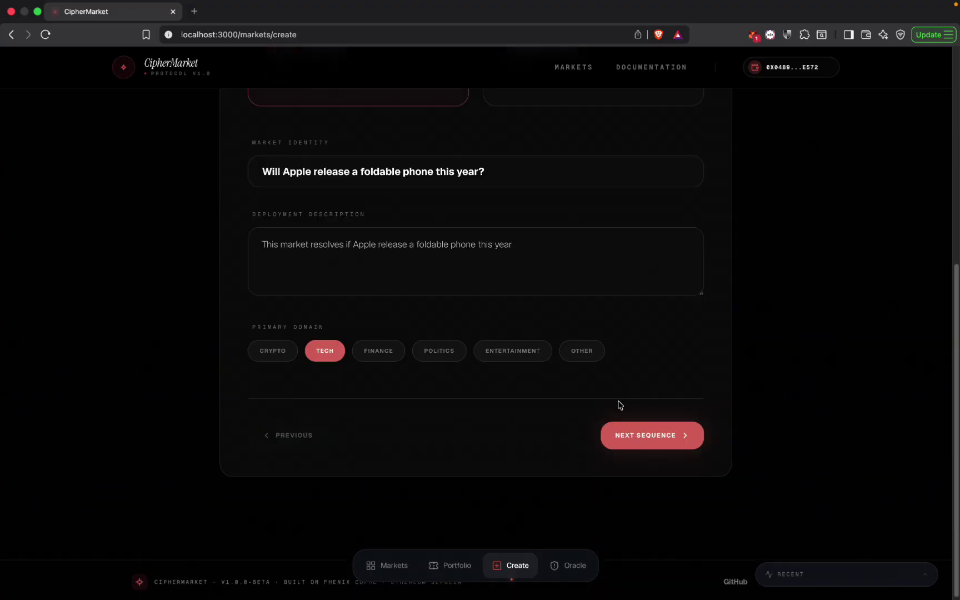
{"action": "left_click", "coordinate": [664, 435]}
{"action": "left_click", "coordinate": [660, 436]}
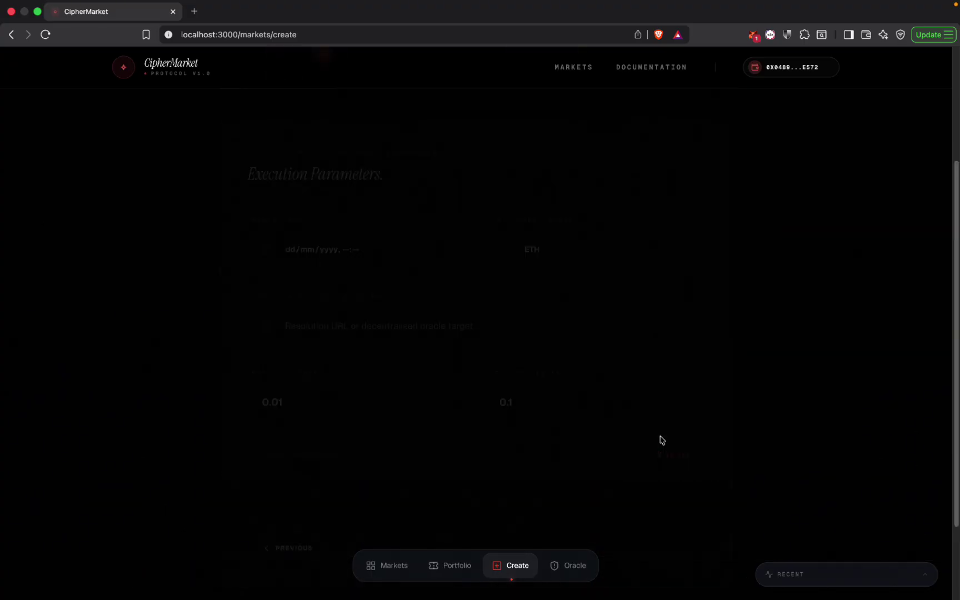
Set the market finality date to 31/12/2026.
{"action": "left_click", "coordinate": [448, 244]}
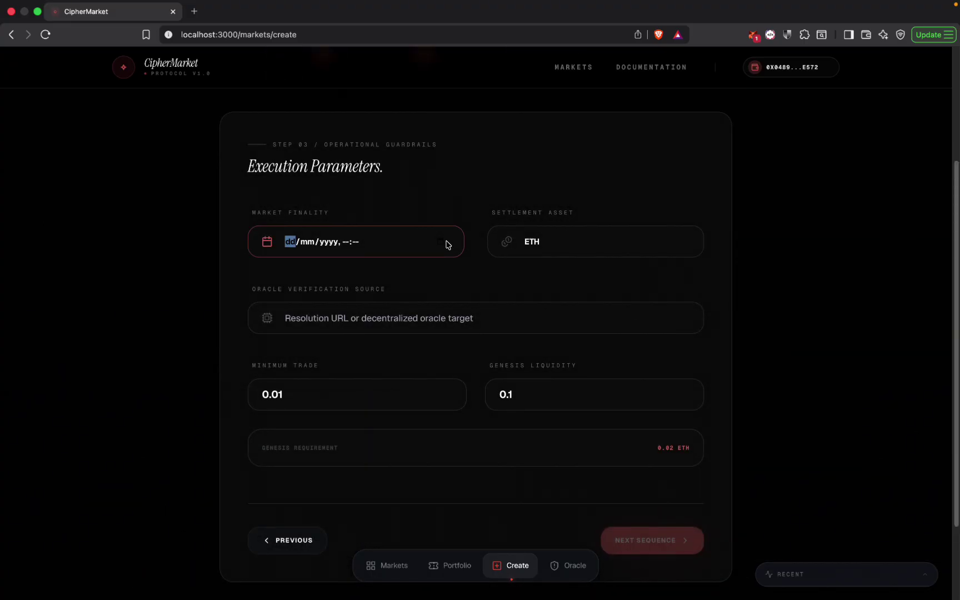
{"action": "left_click", "coordinate": [443, 243]}
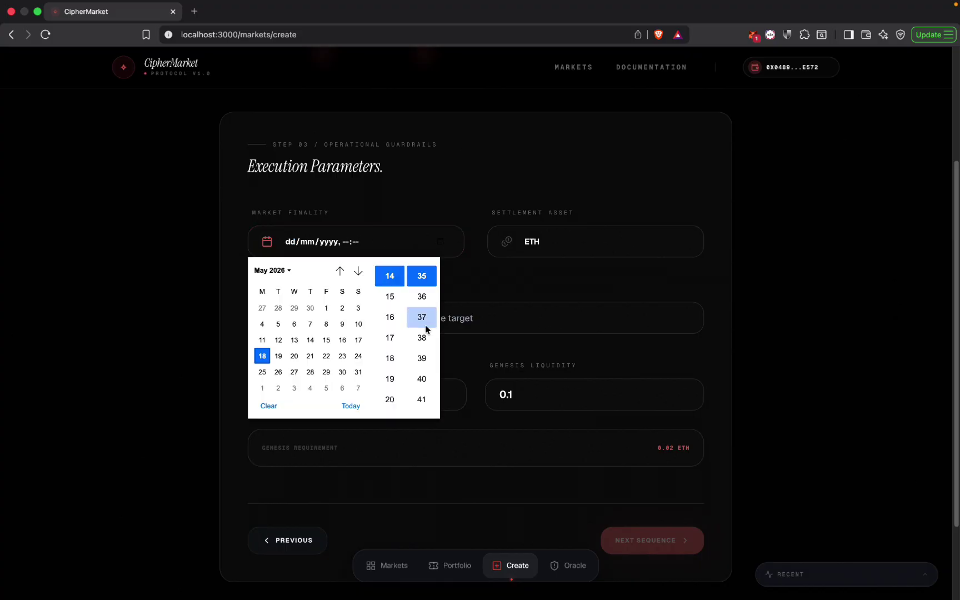
{"action": "left_click", "coordinate": [280, 270]}
{"action": "left_click", "coordinate": [333, 340]}
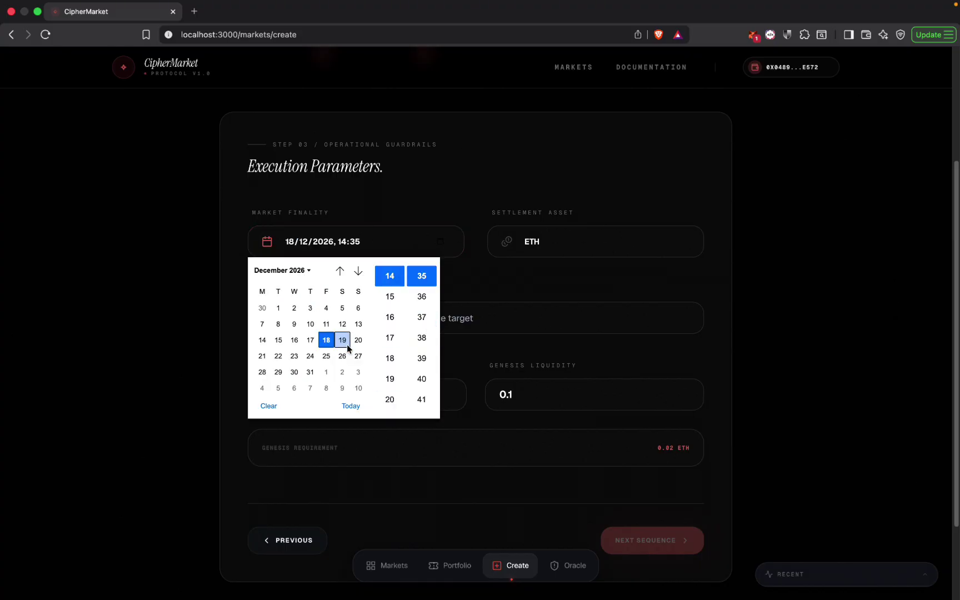
{"action": "left_click", "coordinate": [310, 371]}
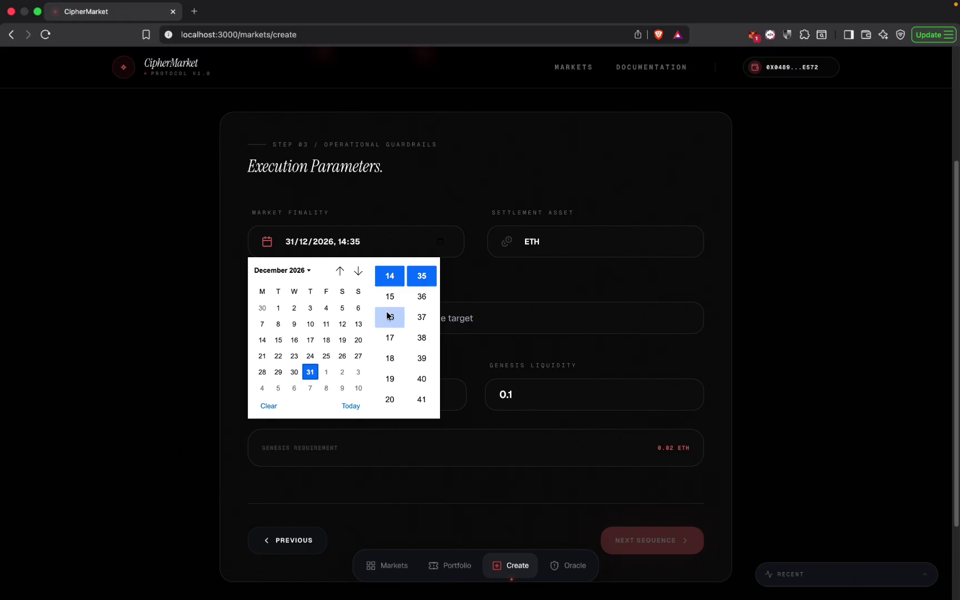
Set the market finality time to 23:59 and close the date picker.
{"action": "scroll", "coordinate": [403, 377], "scroll_direction": "down", "scroll_amount": 10}
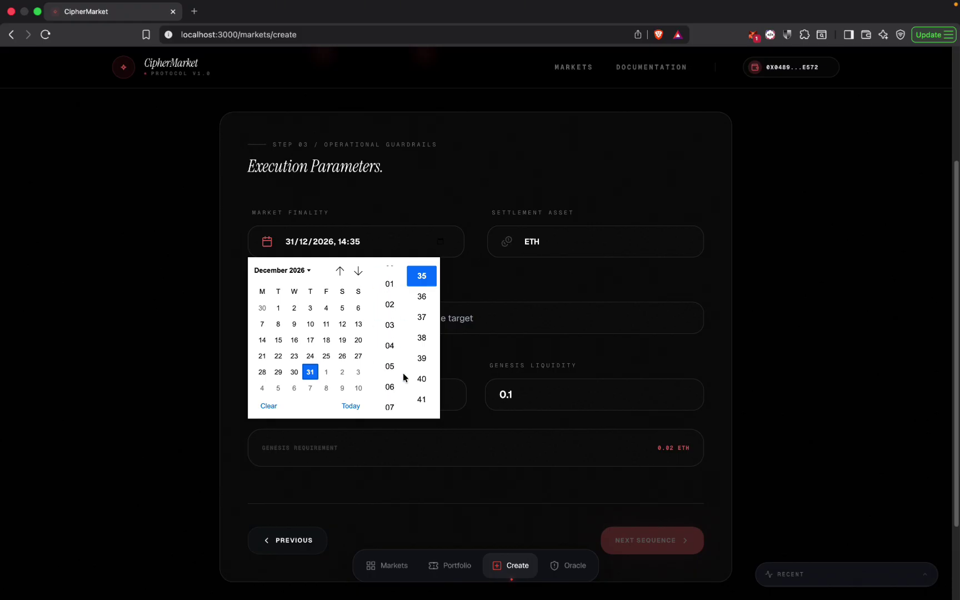
{"action": "scroll", "coordinate": [403, 378], "scroll_direction": "up", "scroll_amount": 5}
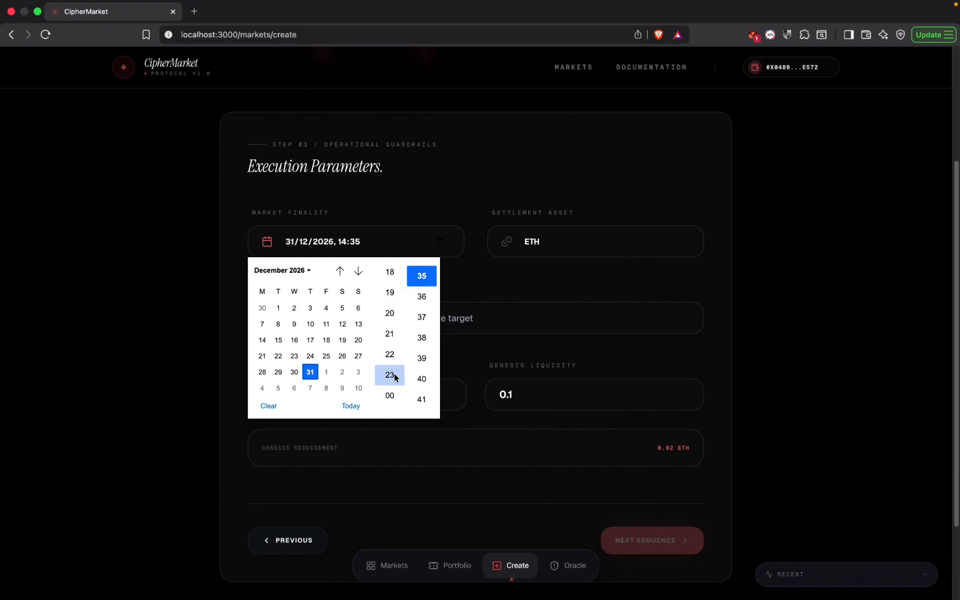
{"action": "left_click", "coordinate": [392, 377]}
{"action": "scroll", "coordinate": [432, 376], "scroll_direction": "down", "scroll_amount": 10}
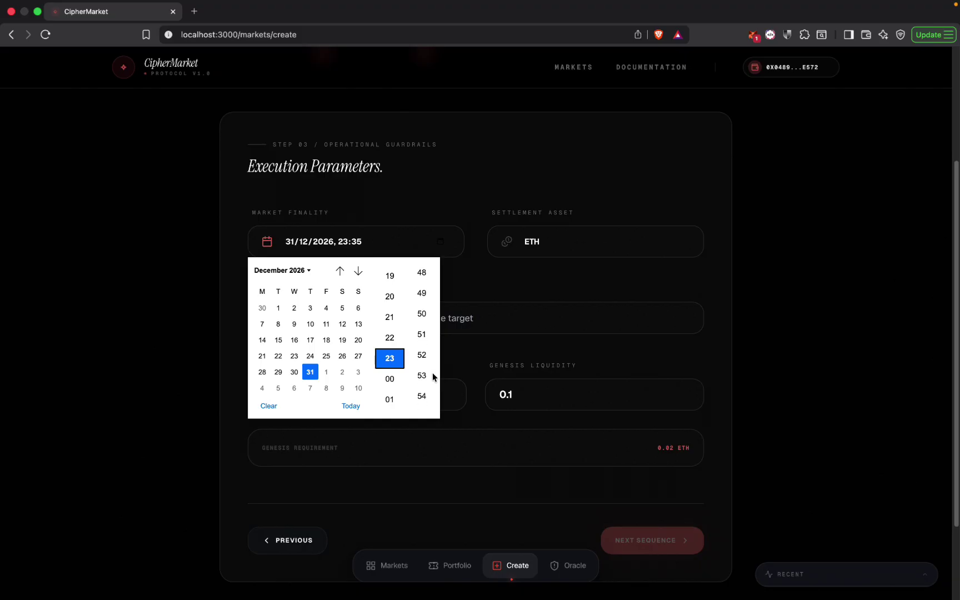
{"action": "scroll", "coordinate": [433, 376], "scroll_direction": "down", "scroll_amount": 5}
{"action": "left_click", "coordinate": [422, 337]}
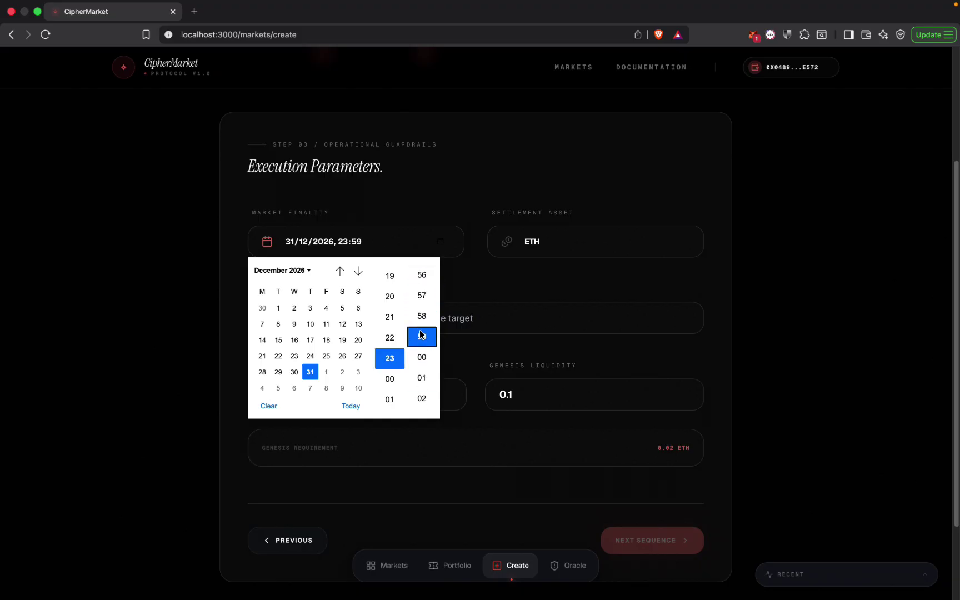
{"action": "left_click", "coordinate": [480, 350]}
{"action": "left_click", "coordinate": [444, 308]}
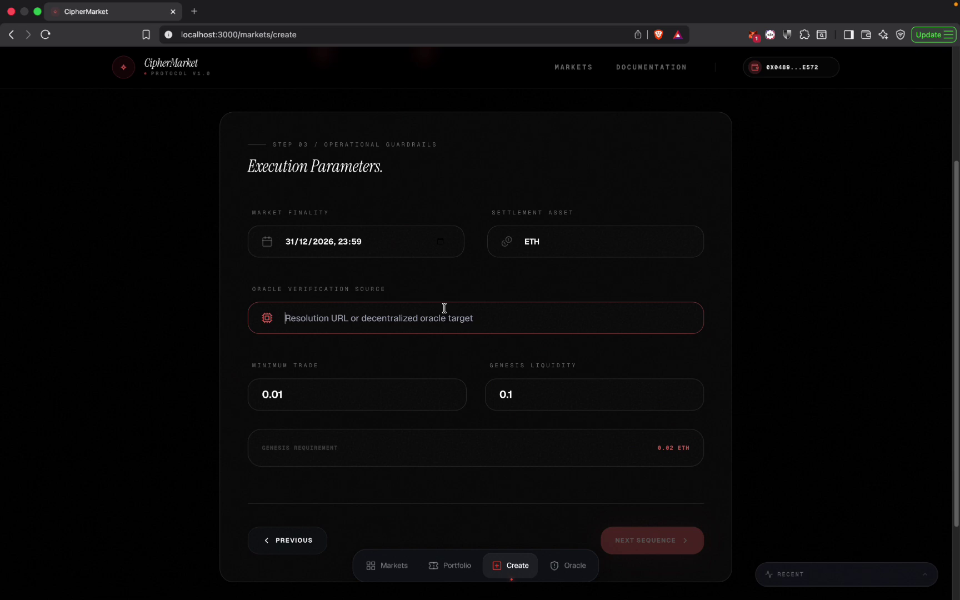
{"action": "type", "text": "App"}
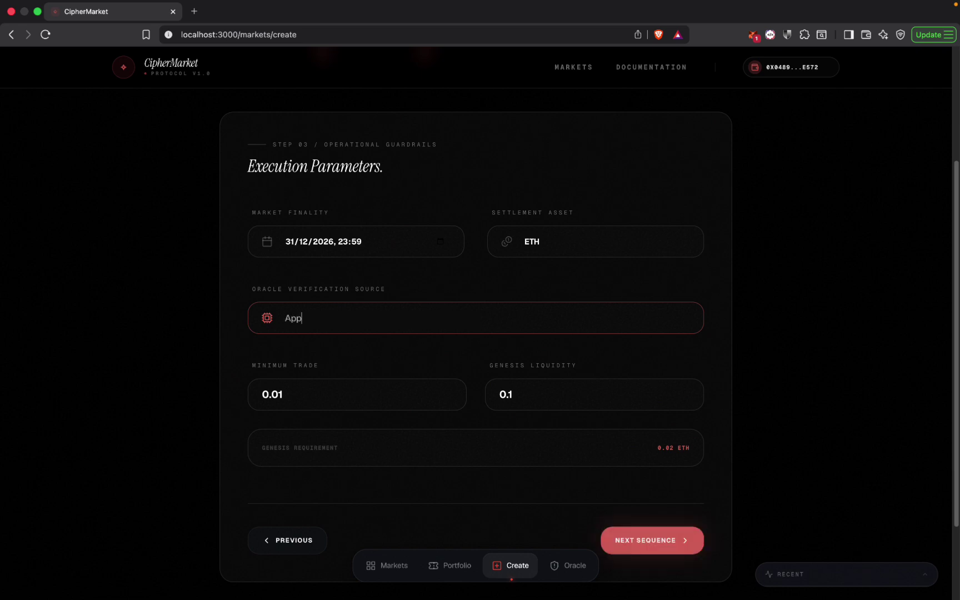
{"action": "key", "text": "BackSpace"}
{"action": "key", "text": "BackSpace"}
{"action": "key", "text": "BackSpace"}
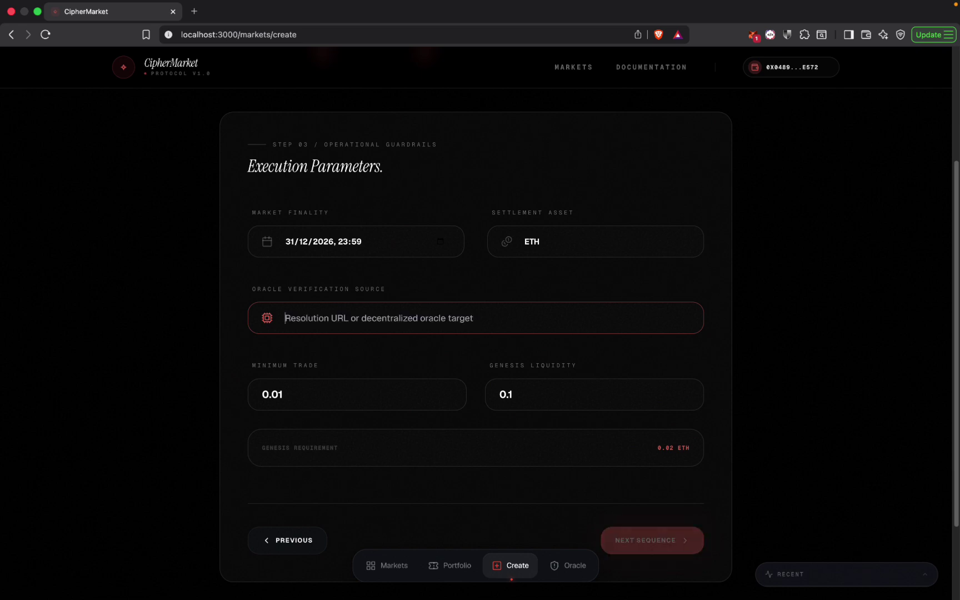
{"action": "type", "text": "https://"}
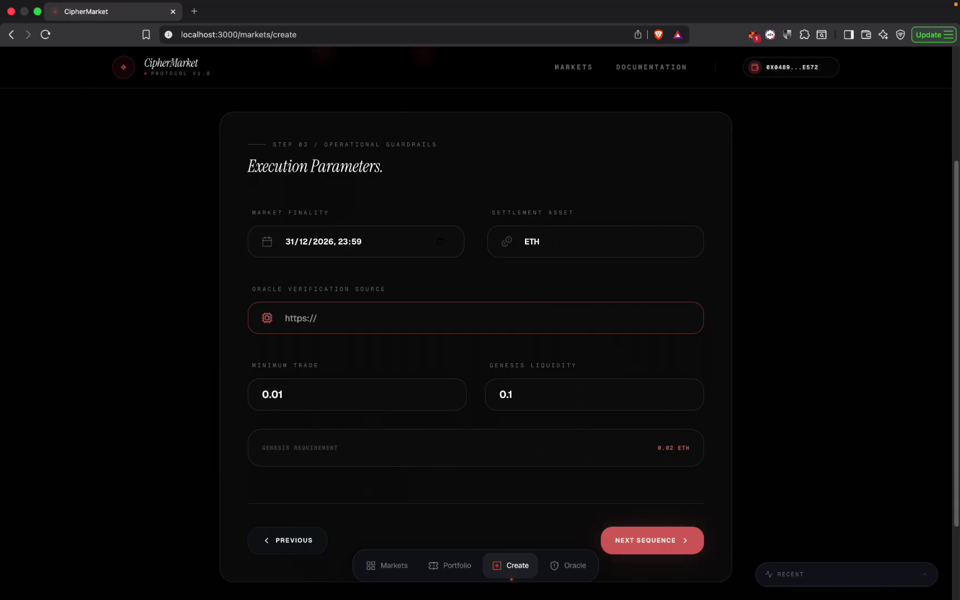
{"action": "type", "text": "apple.com"}
Change the settlement asset to USDC.
{"action": "scroll", "coordinate": [476, 362], "scroll_direction": "down", "scroll_amount": 1}
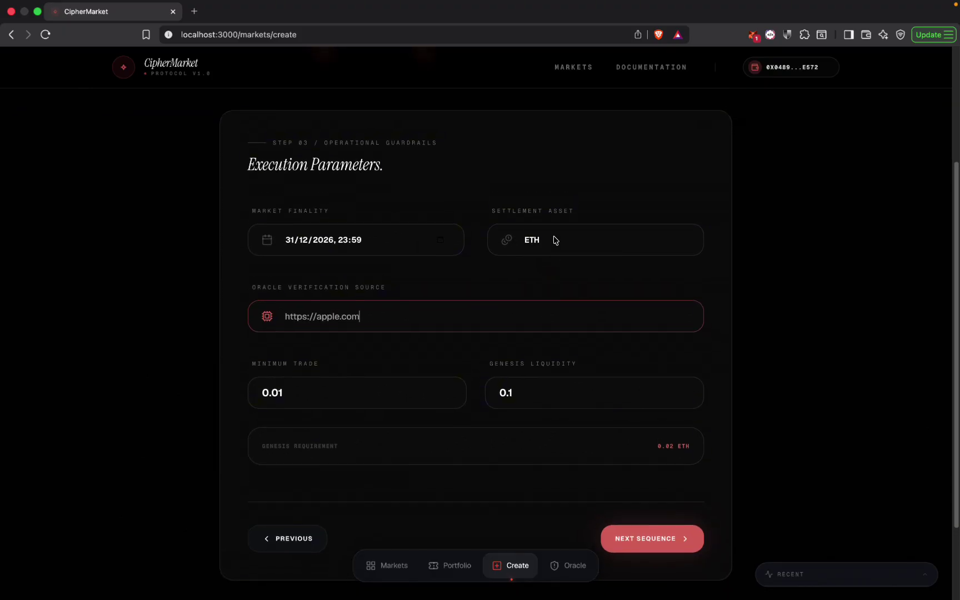
{"action": "scroll", "coordinate": [552, 239], "scroll_direction": "up", "scroll_amount": 1}
{"action": "left_click", "coordinate": [565, 245]}
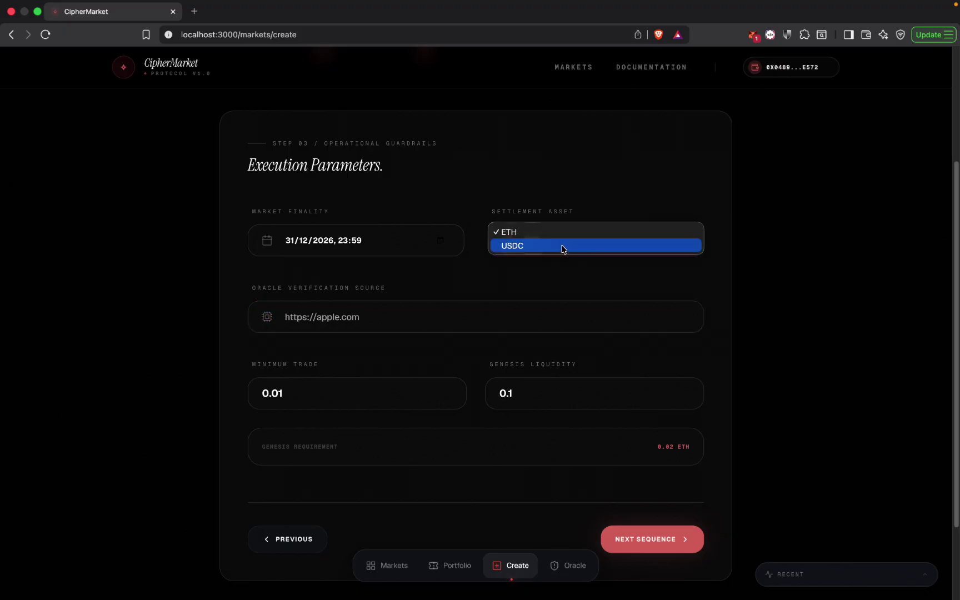
{"action": "left_click", "coordinate": [563, 246]}
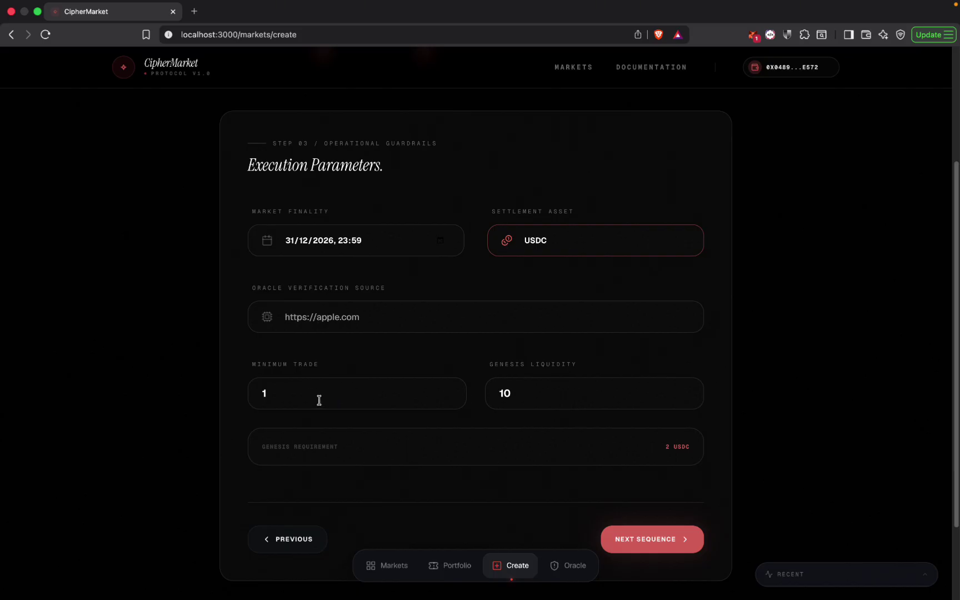
Set the genesis liquidity to 3 USDC and continue to the final verification.
{"action": "left_click_drag", "start_coordinate": [664, 446], "coordinate": [704, 451]}
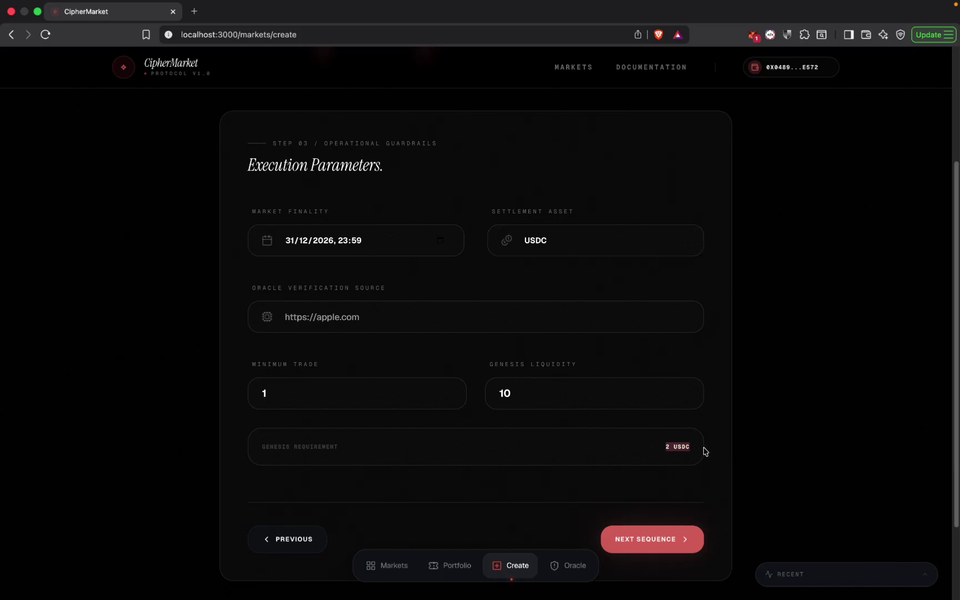
{"action": "left_click", "coordinate": [689, 390]}
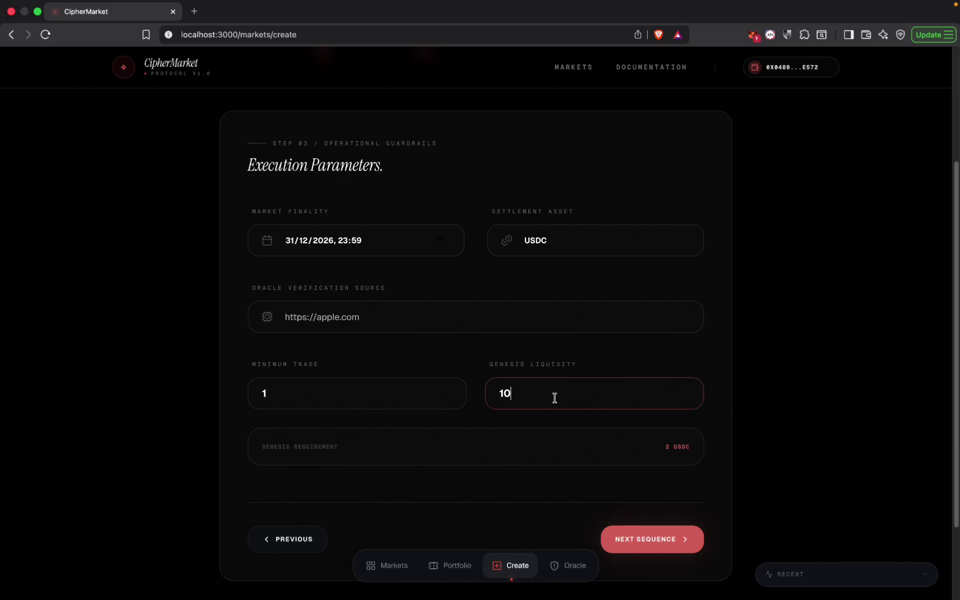
{"action": "key", "text": "BackSpace"}
{"action": "key", "text": "BackSpace"}
{"action": "type", "text": "3"}
{"action": "left_click", "coordinate": [646, 538]}
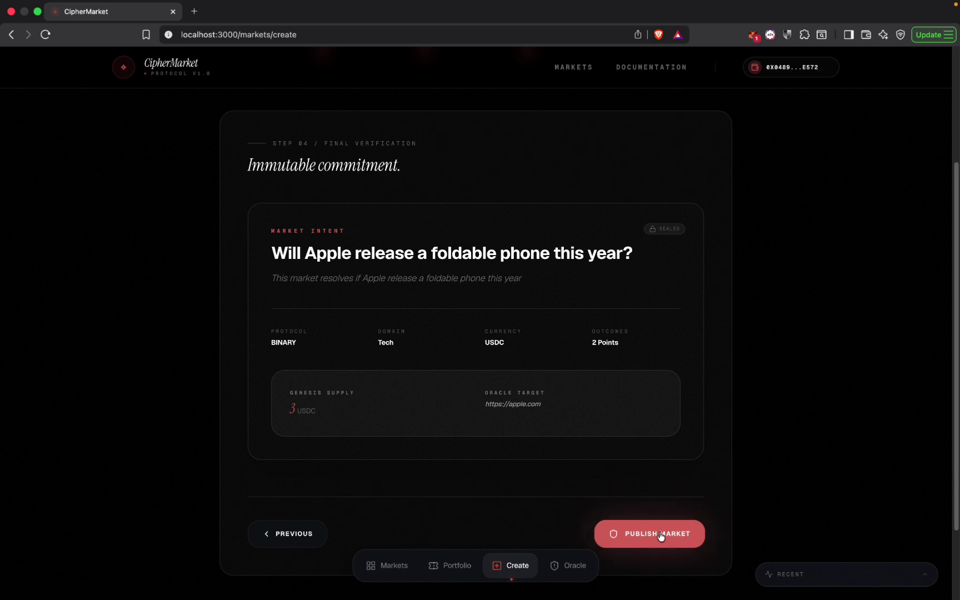
Publish the market and confirm both the spending cap request and the follow-up transaction in the wallet.
{"action": "left_click", "coordinate": [661, 535]}
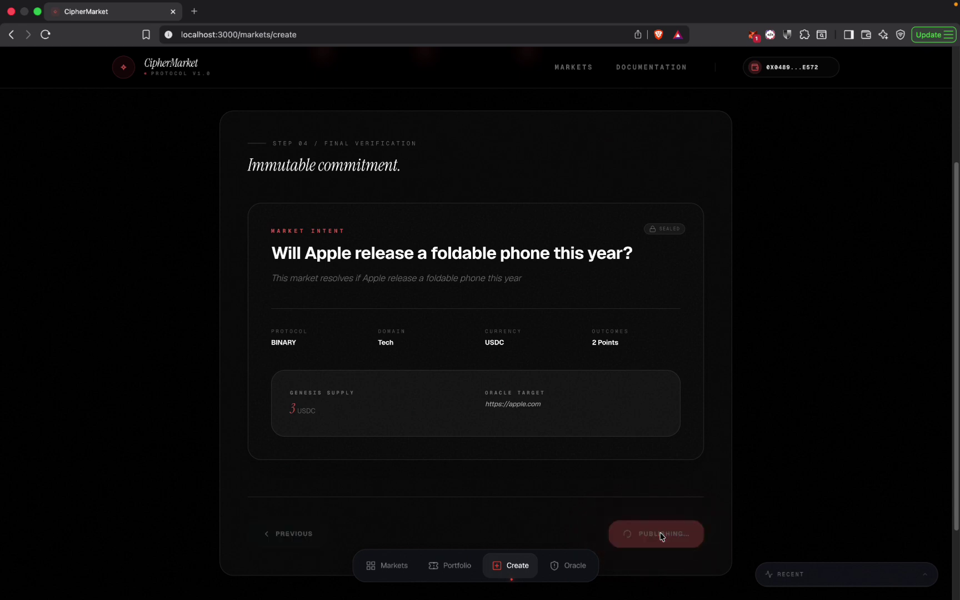
{"action": "scroll", "coordinate": [661, 534], "scroll_direction": "up", "scroll_amount": 1}
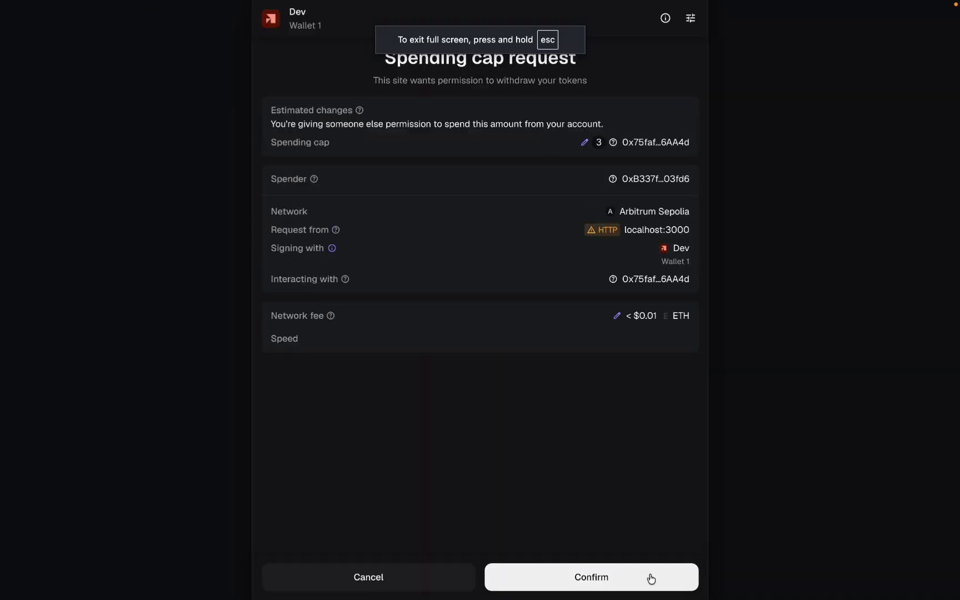
{"action": "left_click", "coordinate": [650, 578]}
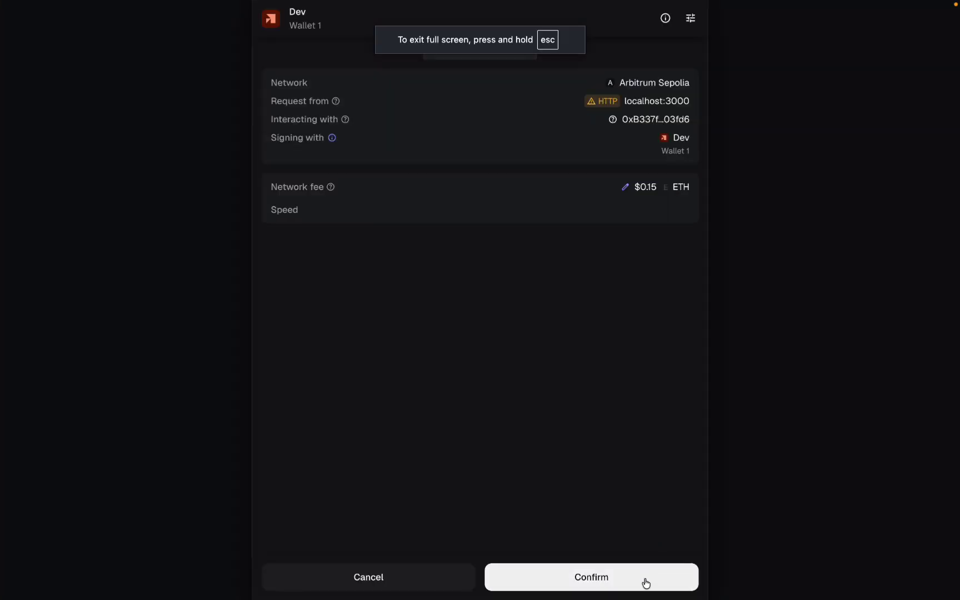
{"action": "left_click", "coordinate": [645, 580]}
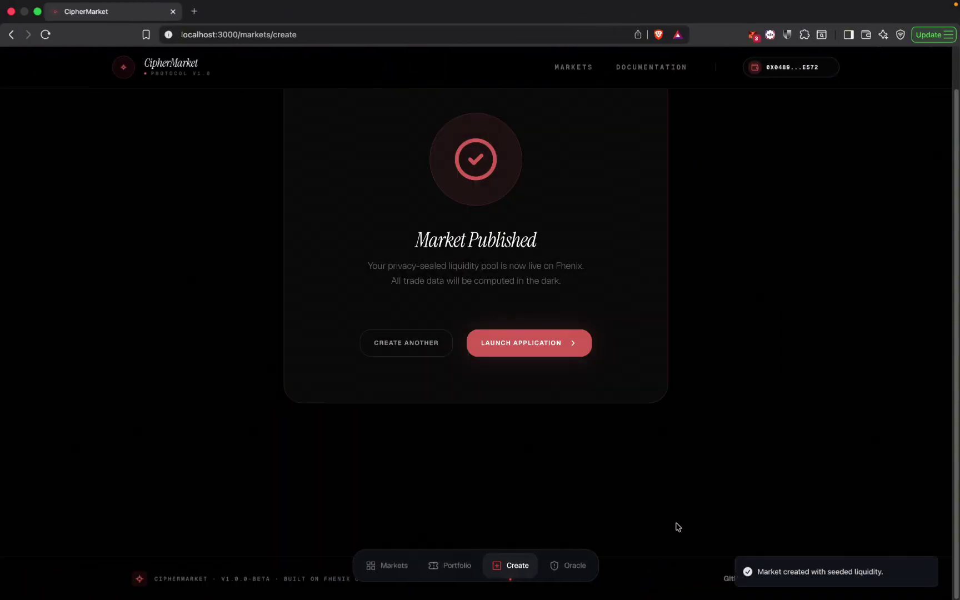
Launch the application and open the "Will Apple release a foldable phone this year?" market from the featured markets for trading.
{"action": "scroll", "coordinate": [692, 492], "scroll_direction": "up", "scroll_amount": 1}
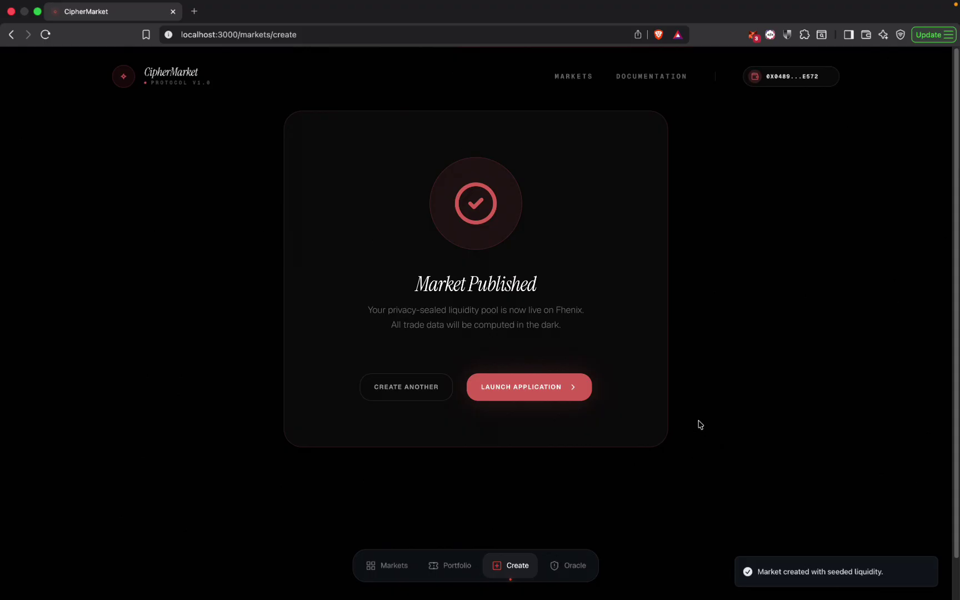
{"action": "left_click", "coordinate": [563, 392]}
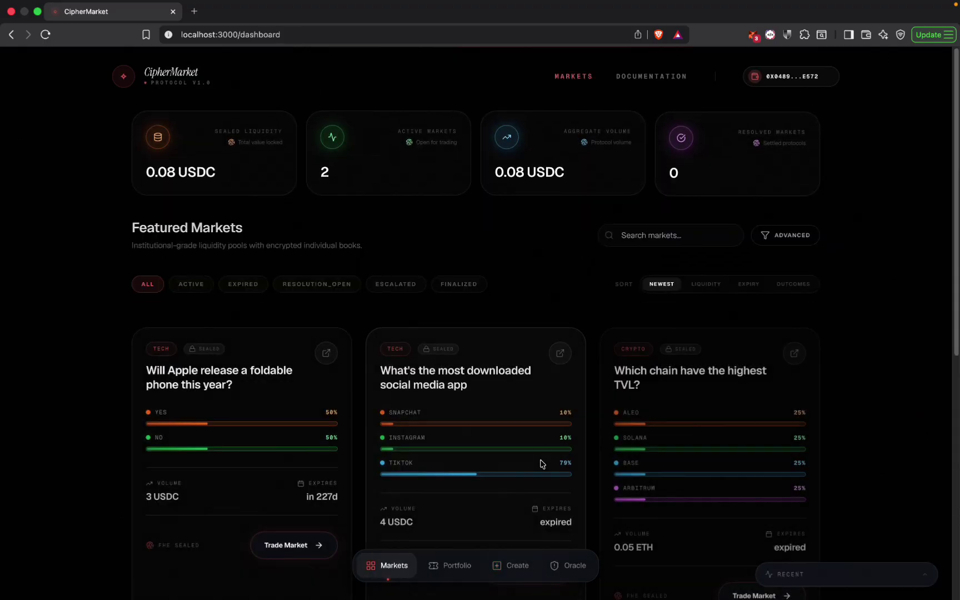
{"action": "scroll", "coordinate": [542, 462], "scroll_direction": "down", "scroll_amount": 2}
{"action": "scroll", "coordinate": [542, 464], "scroll_direction": "down", "scroll_amount": 1}
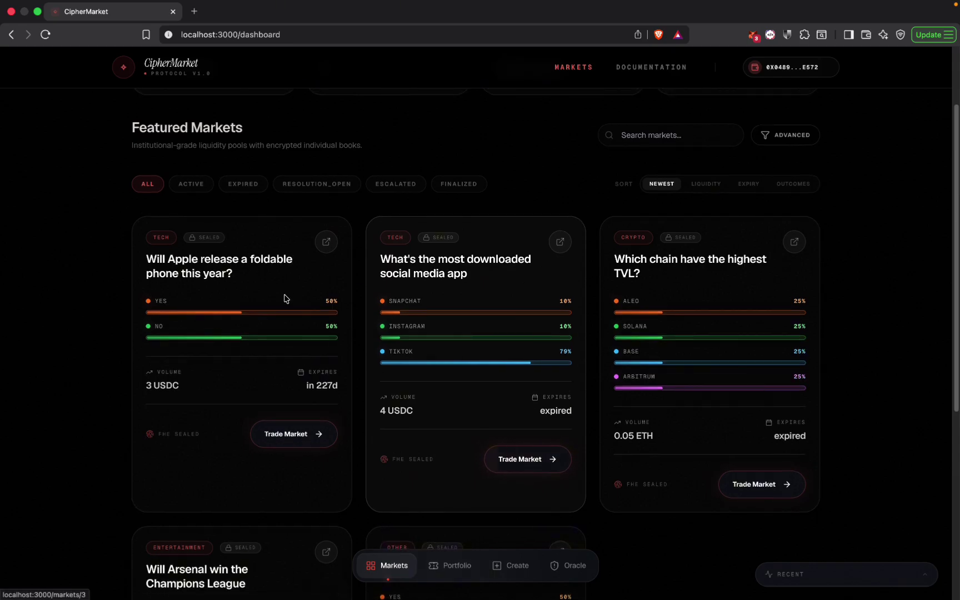
{"action": "scroll", "coordinate": [298, 303], "scroll_direction": "up", "scroll_amount": 1}
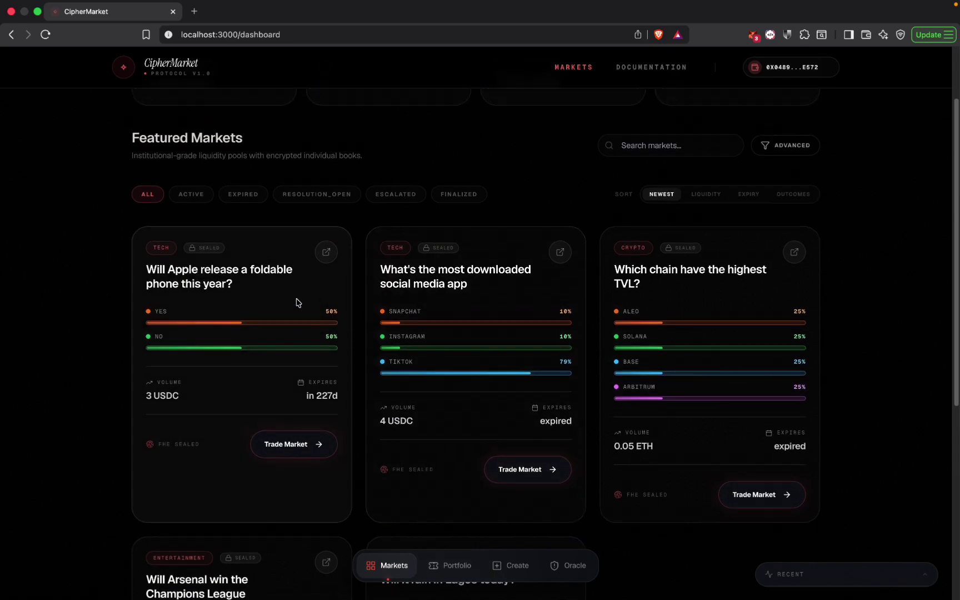
{"action": "left_click", "coordinate": [294, 447]}
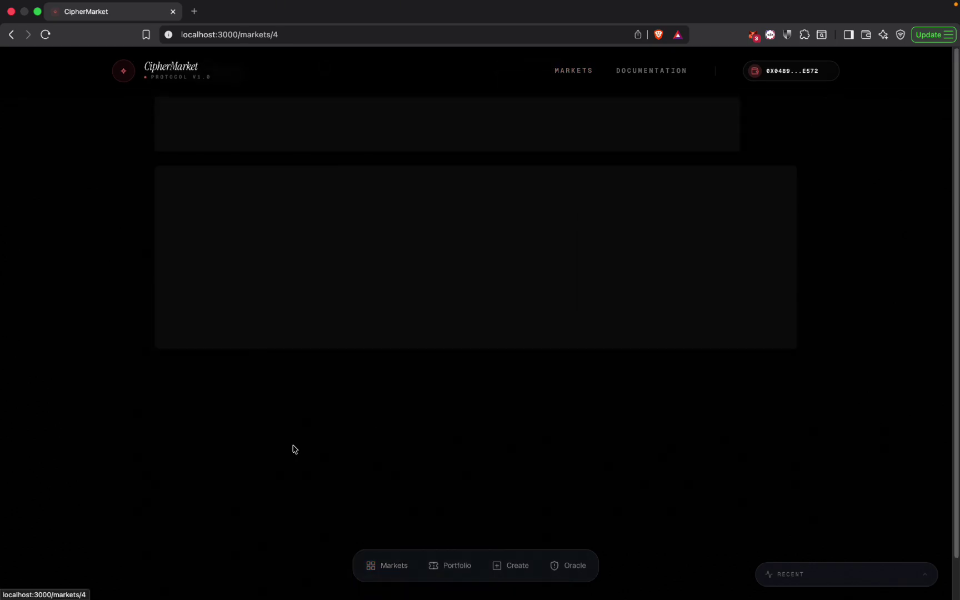
Look through the new market's details and reveal the values of its private position.
{"action": "scroll", "coordinate": [489, 258], "scroll_direction": "down", "scroll_amount": 5}
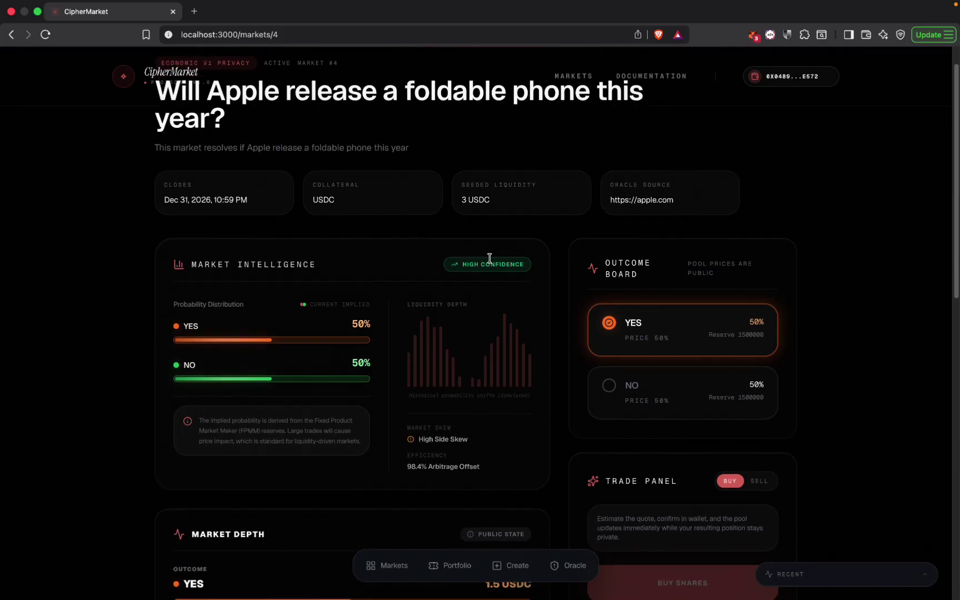
{"action": "scroll", "coordinate": [489, 261], "scroll_direction": "down", "scroll_amount": 15}
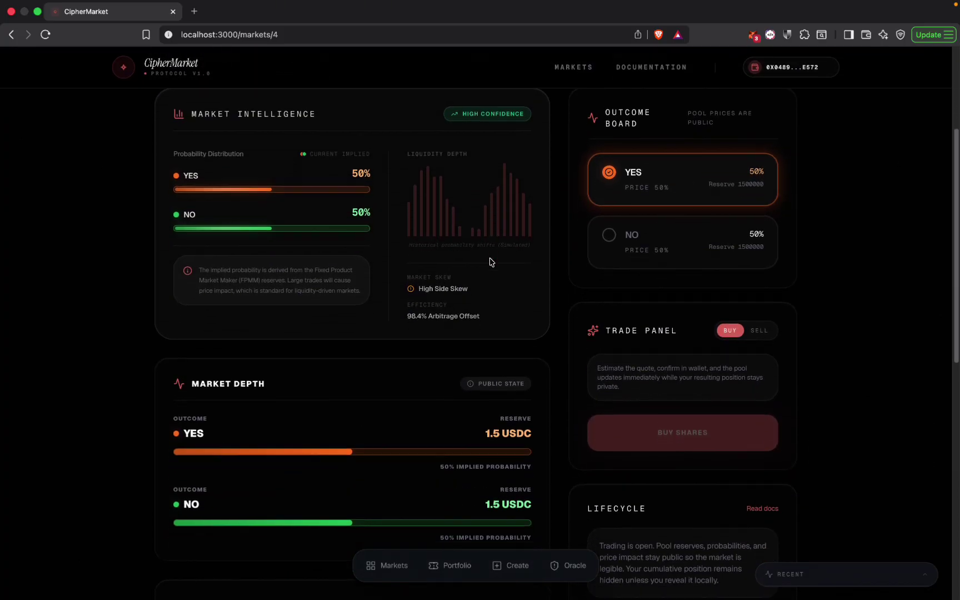
{"action": "scroll", "coordinate": [491, 262], "scroll_direction": "down", "scroll_amount": 5}
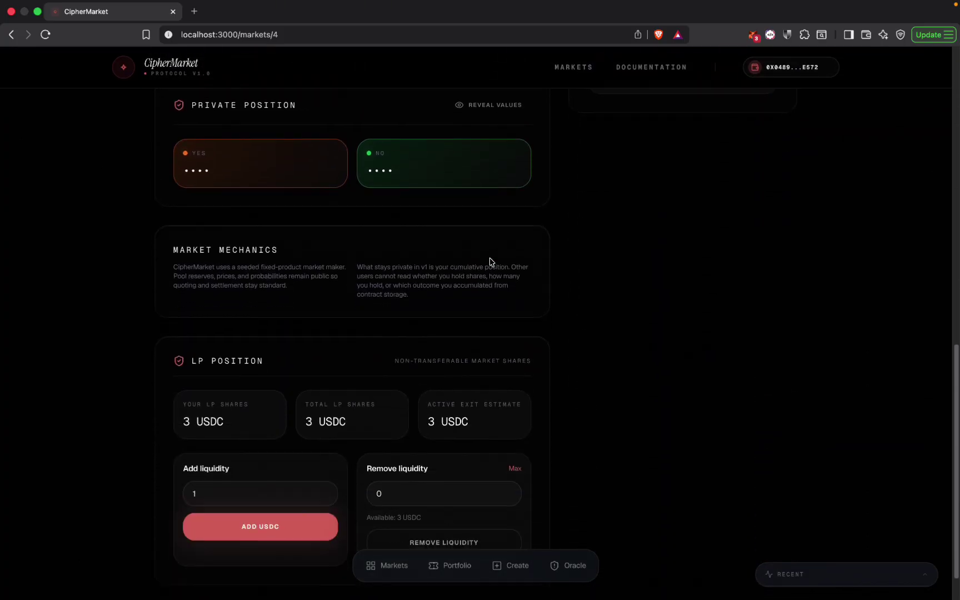
{"action": "scroll", "coordinate": [491, 261], "scroll_direction": "up", "scroll_amount": 4}
{"action": "left_click", "coordinate": [494, 213]}
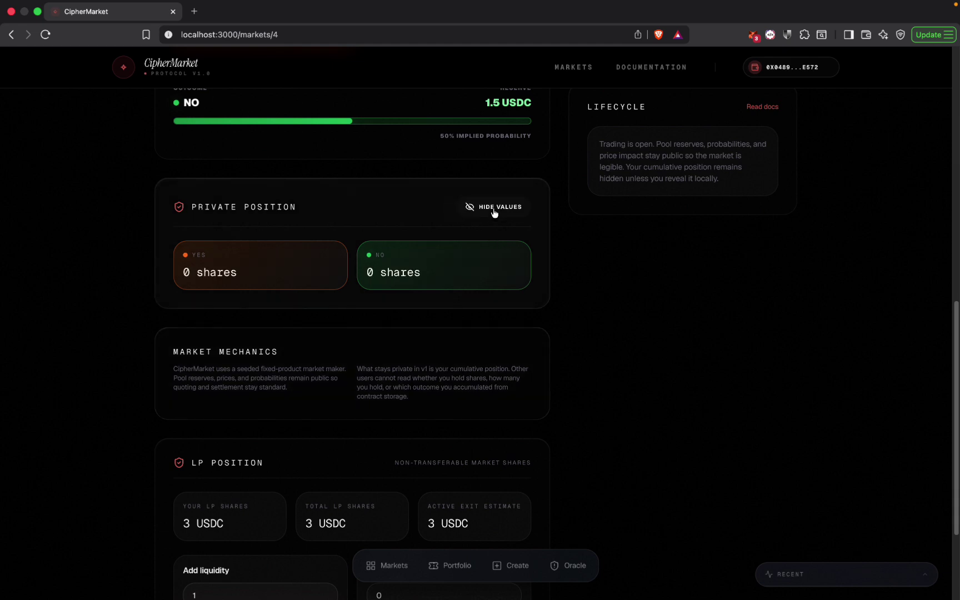
Inspect the LP position's controls, opening the add-liquidity and remove-liquidity amounts for editing.
{"action": "scroll", "coordinate": [460, 344], "scroll_direction": "down", "scroll_amount": 5}
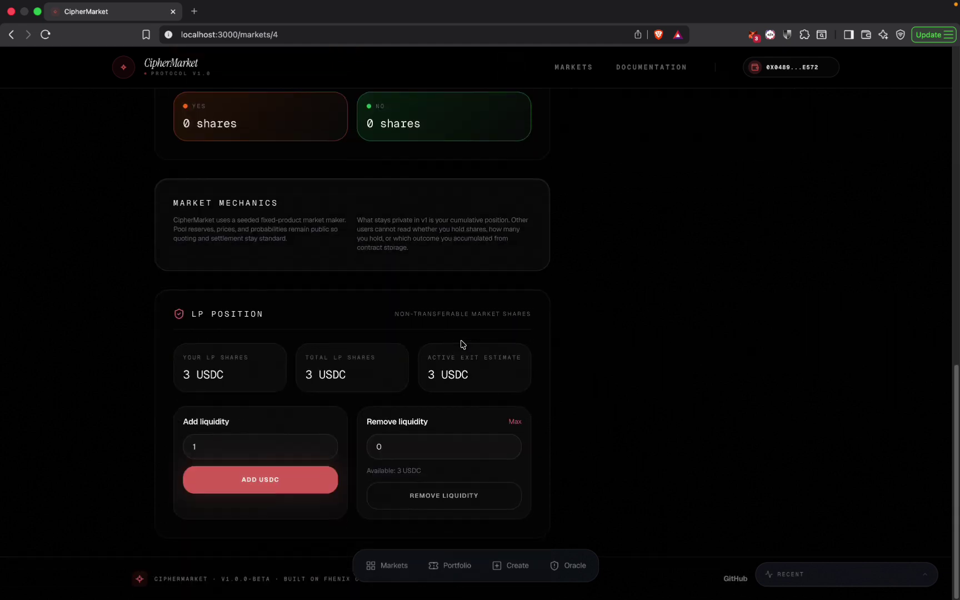
{"action": "left_click", "coordinate": [277, 452]}
{"action": "type", "text": "1"}
{"action": "left_click", "coordinate": [402, 436]}
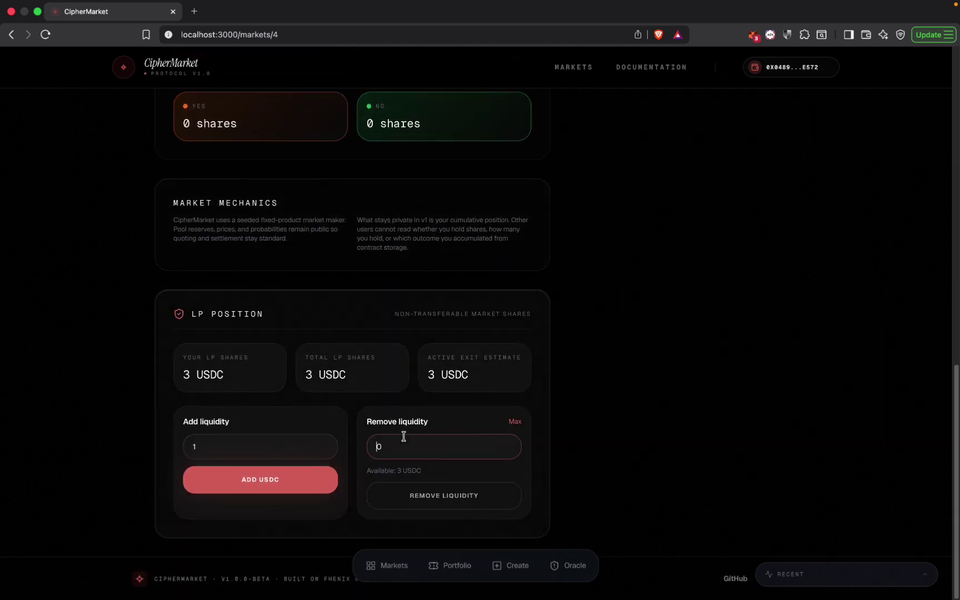
Review the market page's LP position, market mechanics, private position, market depth and market intelligence sections.
{"action": "scroll", "coordinate": [319, 456], "scroll_direction": "up", "scroll_amount": 5}
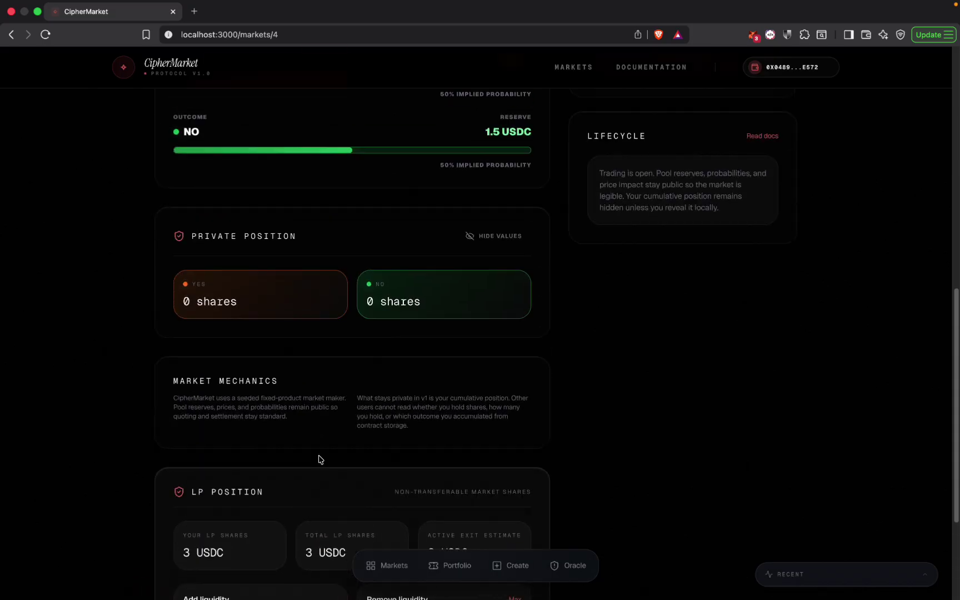
{"action": "scroll", "coordinate": [319, 456], "scroll_direction": "down", "scroll_amount": 5}
{"action": "scroll", "coordinate": [319, 456], "scroll_direction": "up", "scroll_amount": 6}
{"action": "scroll", "coordinate": [319, 458], "scroll_direction": "down", "scroll_amount": 6}
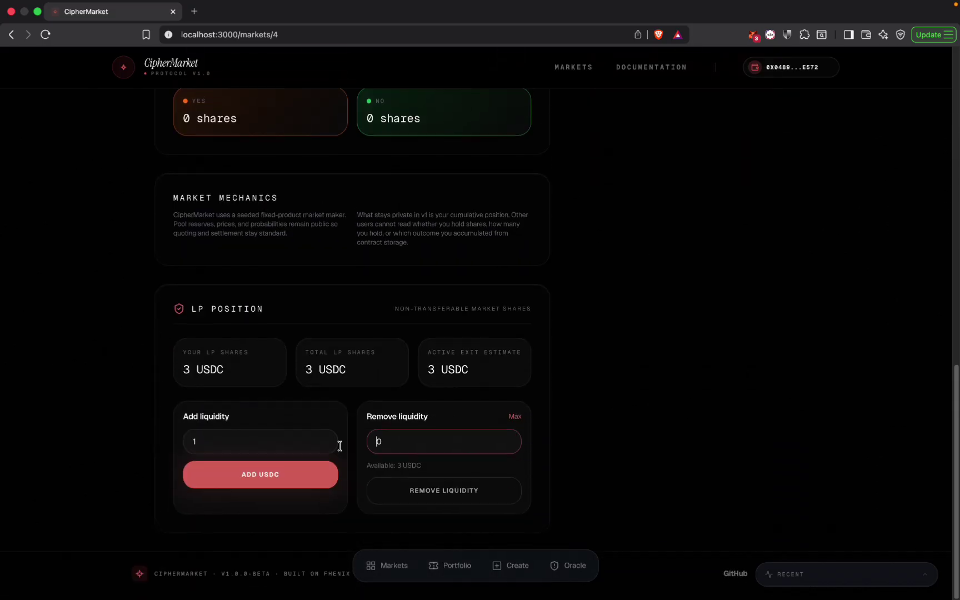
{"action": "scroll", "coordinate": [338, 446], "scroll_direction": "up", "scroll_amount": 1}
{"action": "scroll", "coordinate": [387, 411], "scroll_direction": "up", "scroll_amount": 3}
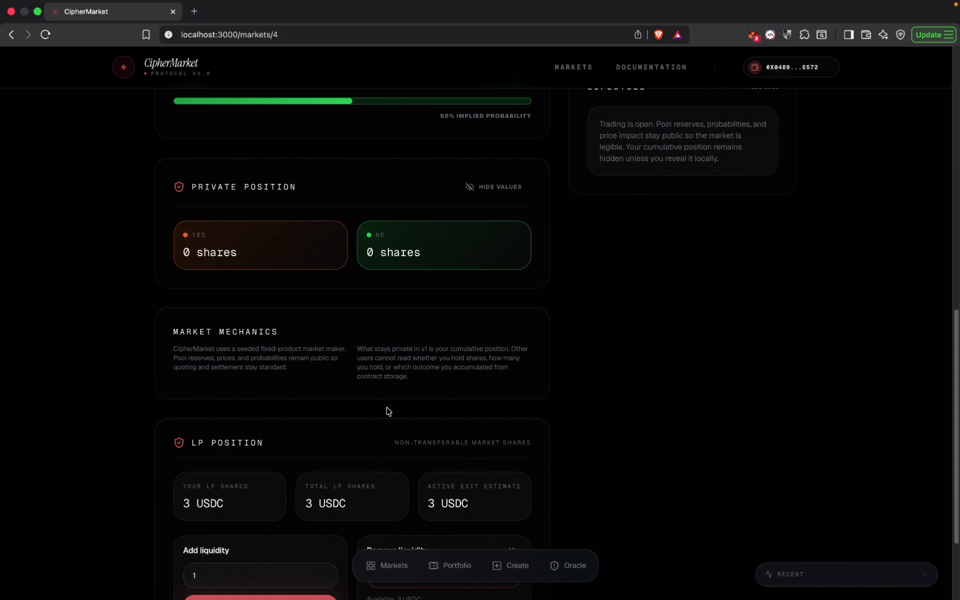
{"action": "scroll", "coordinate": [387, 411], "scroll_direction": "up", "scroll_amount": 5}
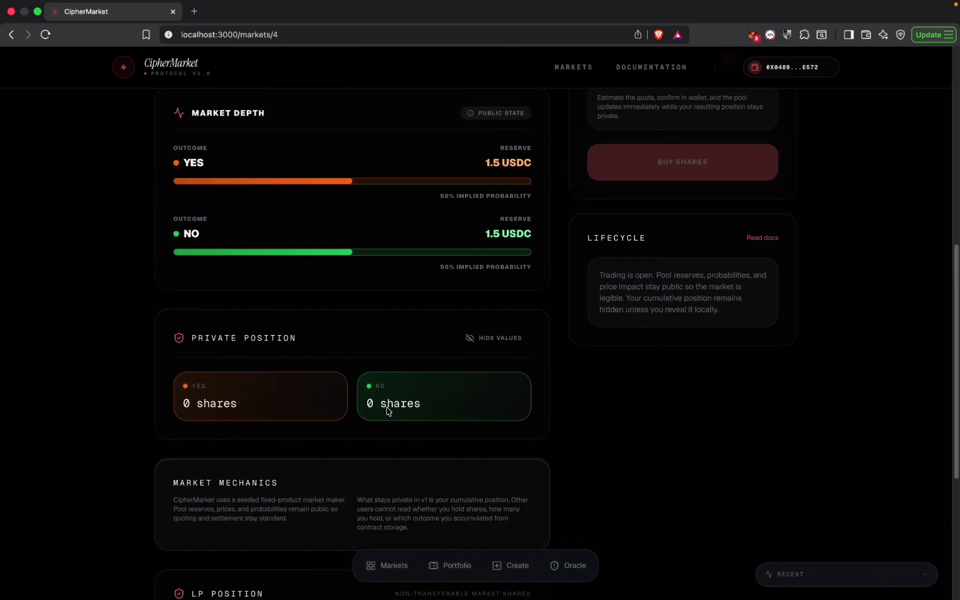
{"action": "scroll", "coordinate": [388, 411], "scroll_direction": "up", "scroll_amount": 12}
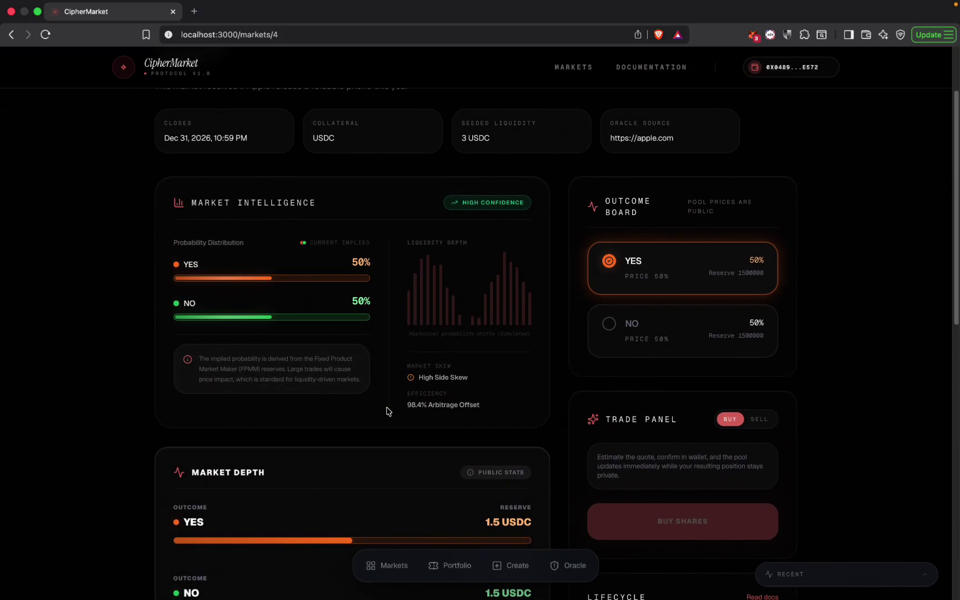
{"action": "scroll", "coordinate": [388, 411], "scroll_direction": "up", "scroll_amount": 4}
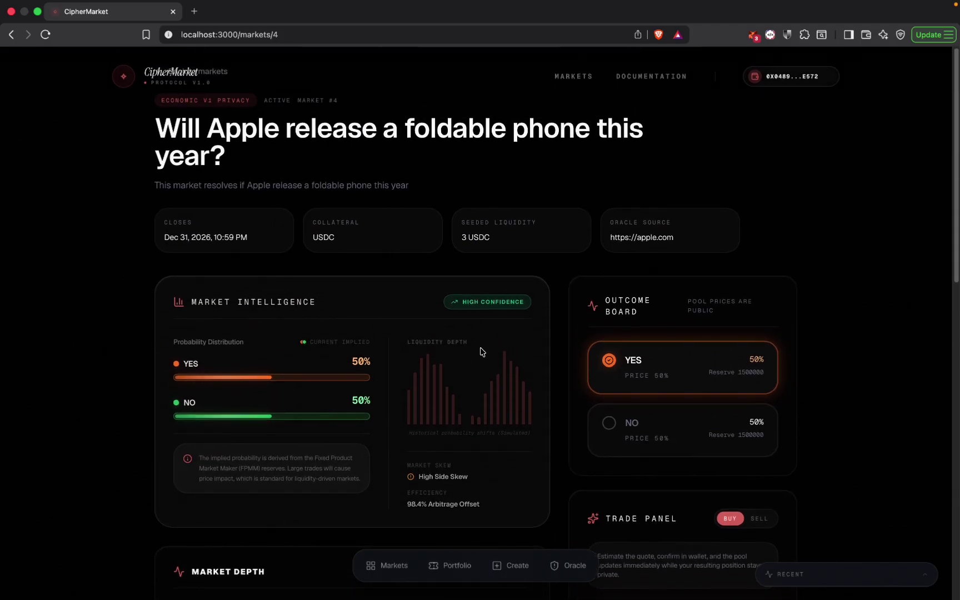
Select the NO outcome and start a share purchase with a deposit of 1 USDC.
{"action": "scroll", "coordinate": [643, 430], "scroll_direction": "down", "scroll_amount": 2}
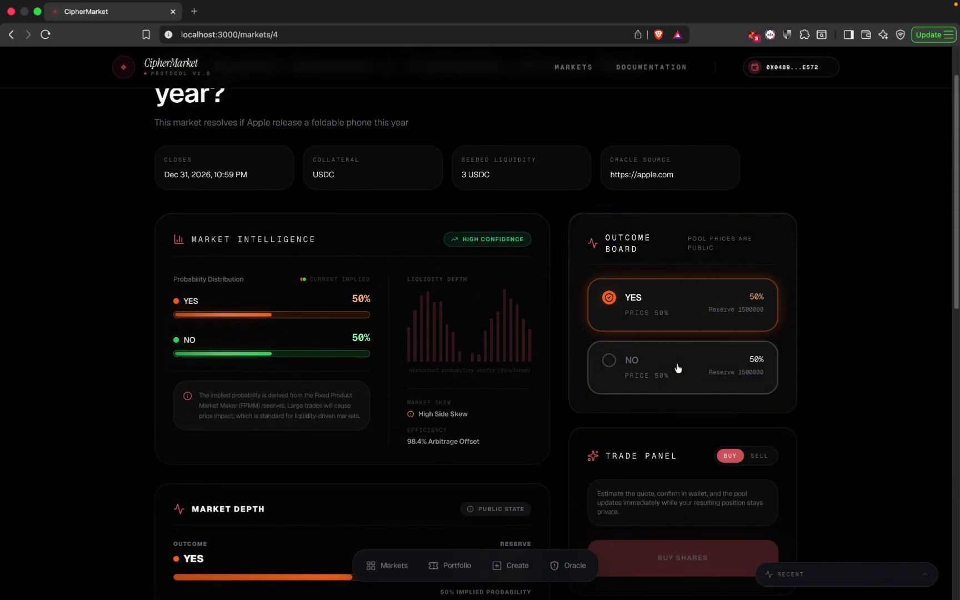
{"action": "left_click", "coordinate": [678, 368]}
{"action": "scroll", "coordinate": [678, 368], "scroll_direction": "down", "scroll_amount": 5}
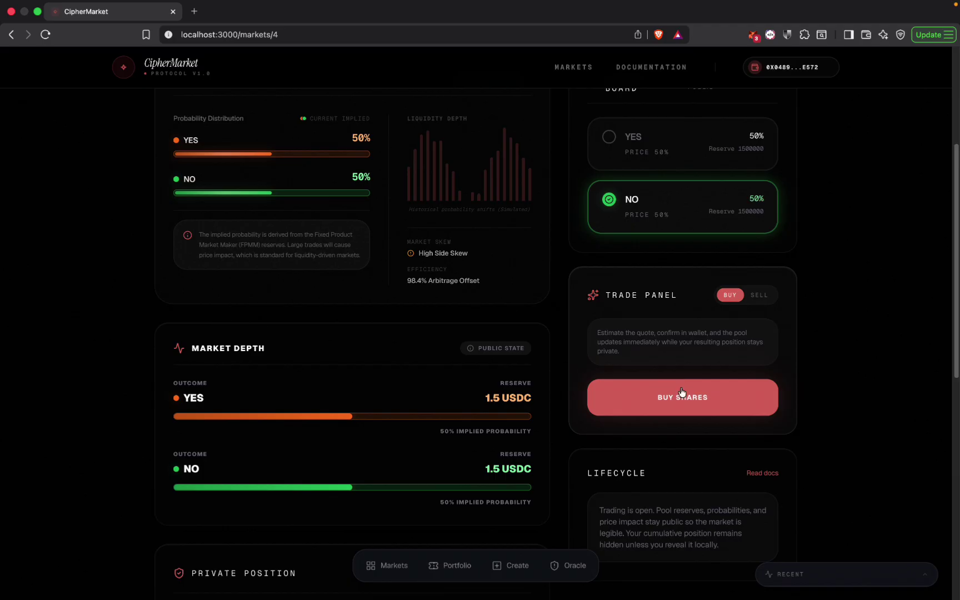
{"action": "left_click", "coordinate": [683, 398]}
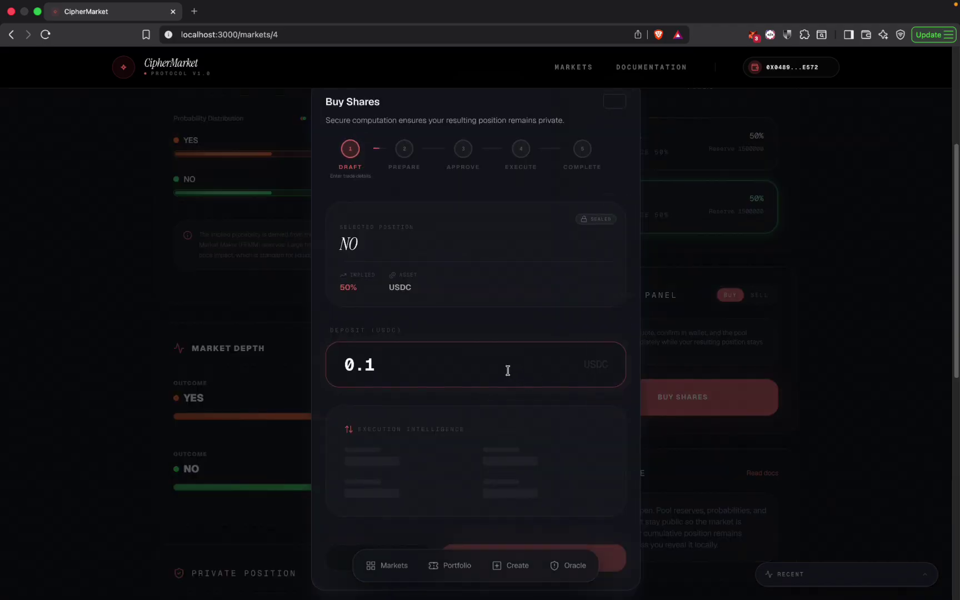
{"action": "key", "text": "BackSpace"}
{"action": "key", "text": "BackSpace"}
{"action": "key", "text": "BackSpace"}
{"action": "type", "text": "1"}
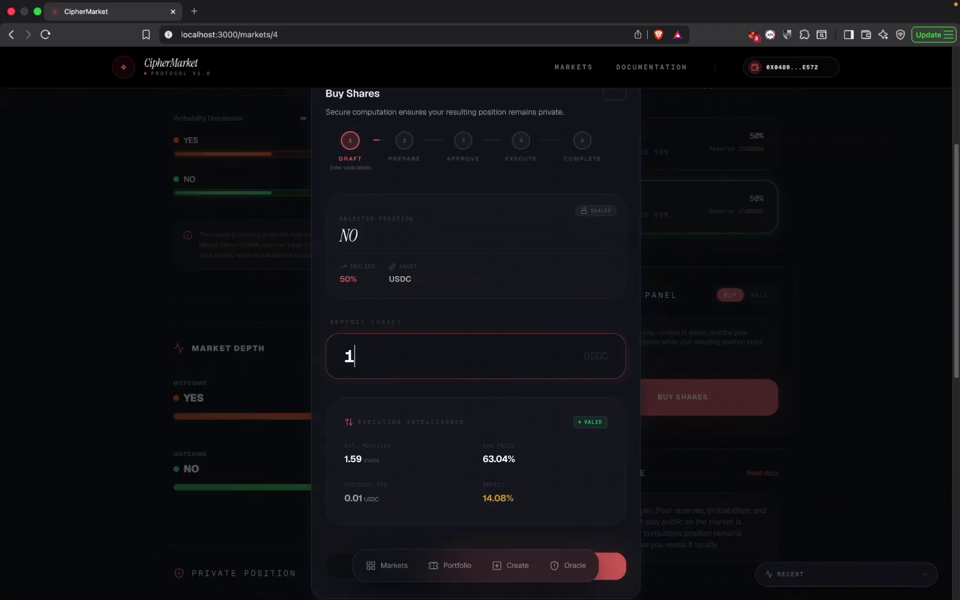
Submit the NO share purchase, approve the spending cap and transaction requests in the wallet, and close the purchase dialog.
{"action": "left_click", "coordinate": [614, 566]}
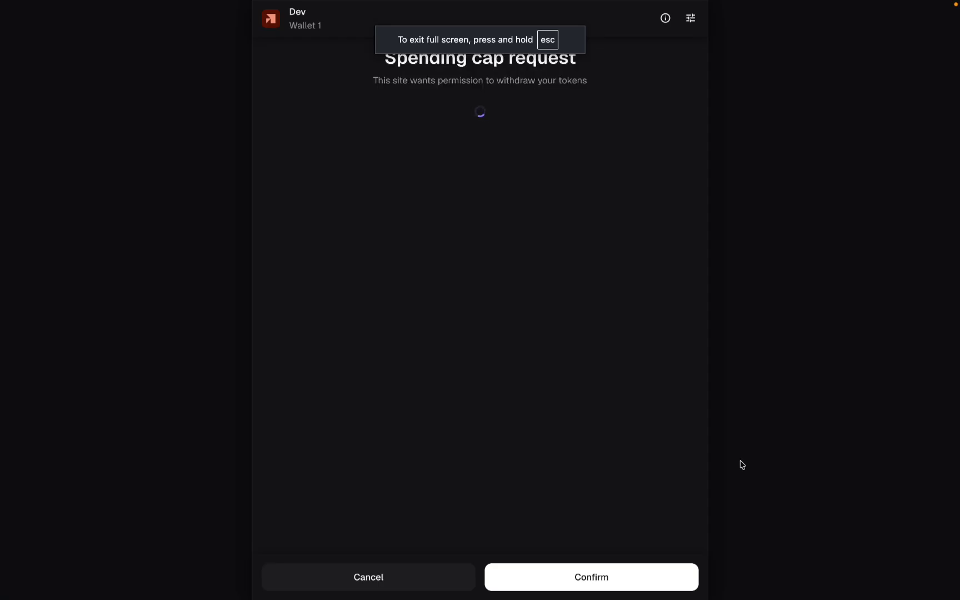
{"action": "left_click", "coordinate": [623, 585]}
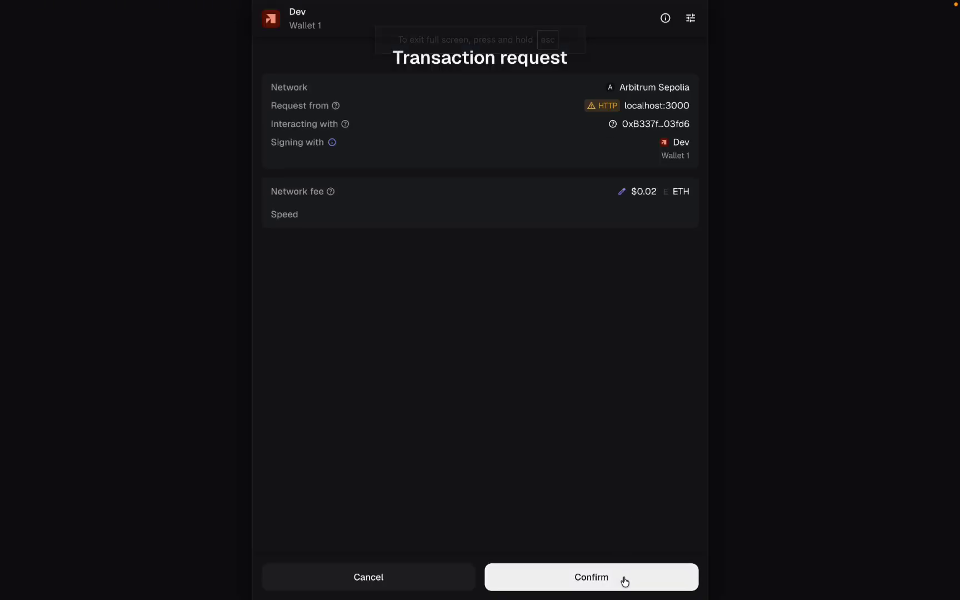
{"action": "left_click", "coordinate": [624, 581]}
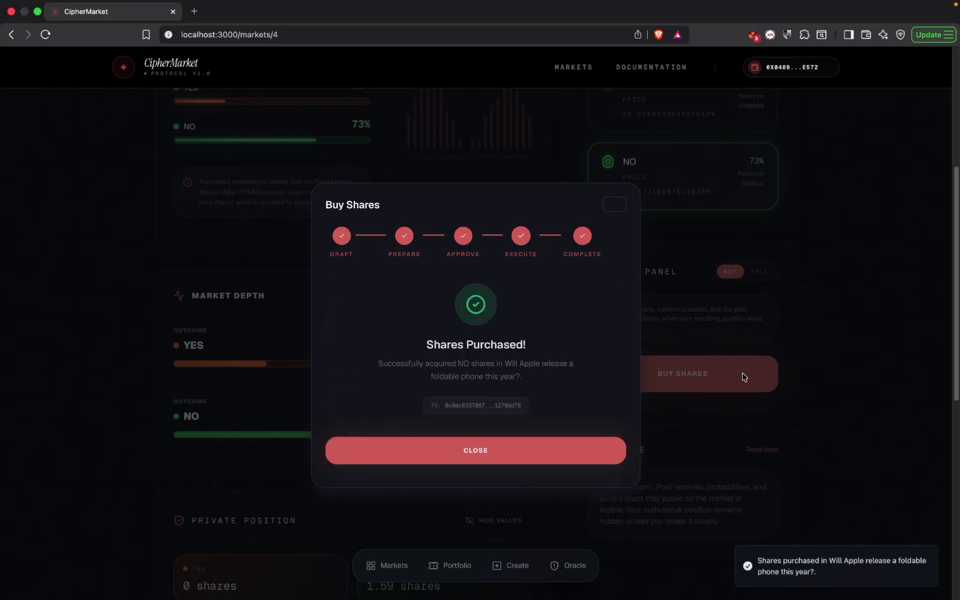
{"action": "left_click", "coordinate": [573, 453]}
Examine the outcome probabilities, pool reserves and private position shares after the NO purchase.
{"action": "scroll", "coordinate": [572, 449], "scroll_direction": "up", "scroll_amount": 1}
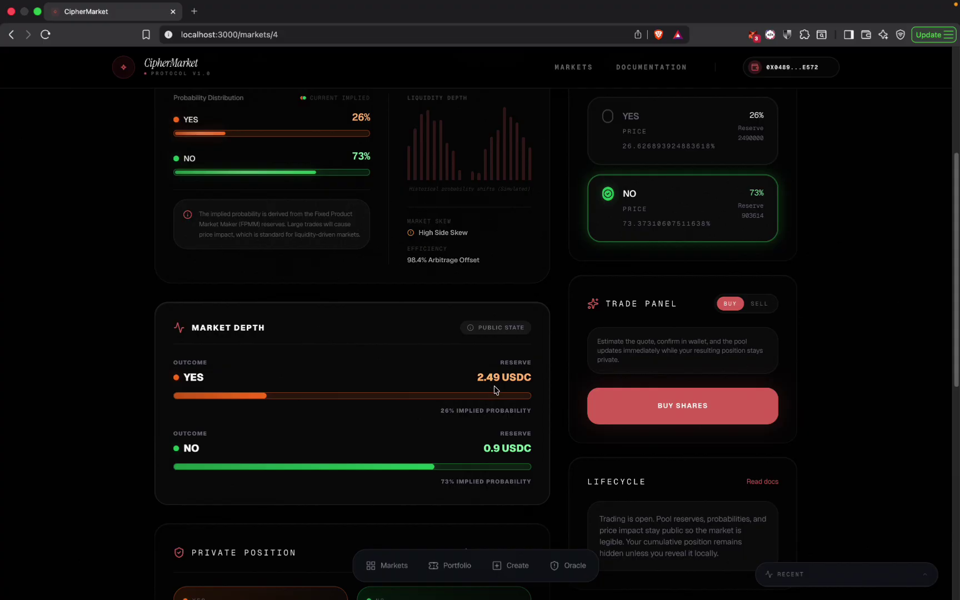
{"action": "scroll", "coordinate": [496, 390], "scroll_direction": "up", "scroll_amount": 5}
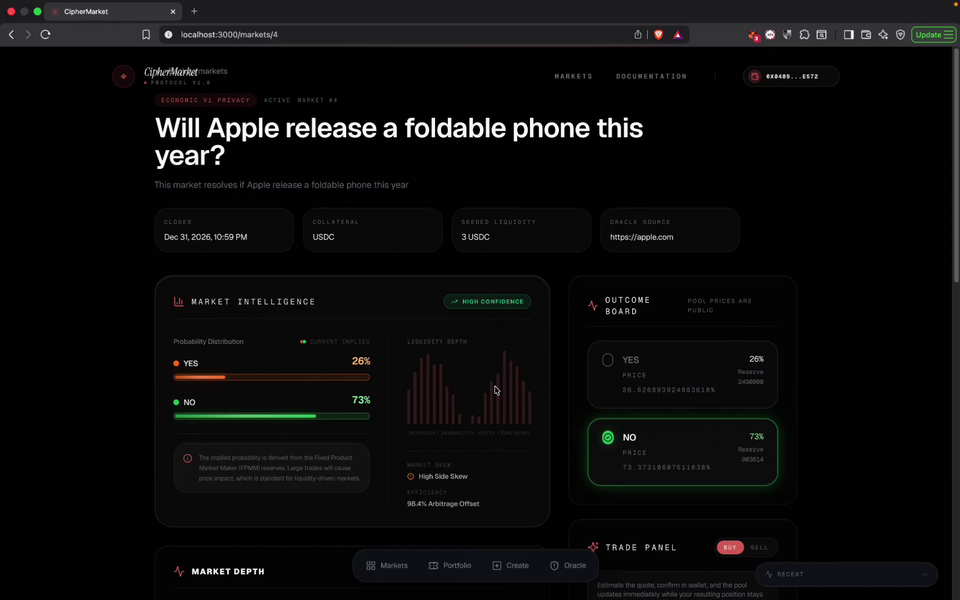
{"action": "scroll", "coordinate": [496, 390], "scroll_direction": "down", "scroll_amount": 3}
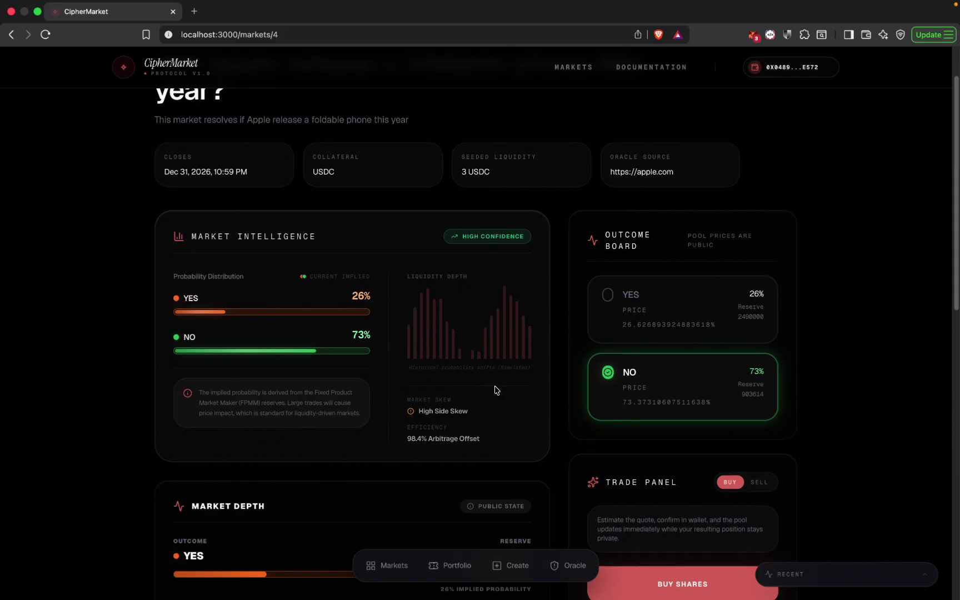
{"action": "scroll", "coordinate": [496, 390], "scroll_direction": "down", "scroll_amount": 1}
{"action": "scroll", "coordinate": [496, 390], "scroll_direction": "down", "scroll_amount": 7}
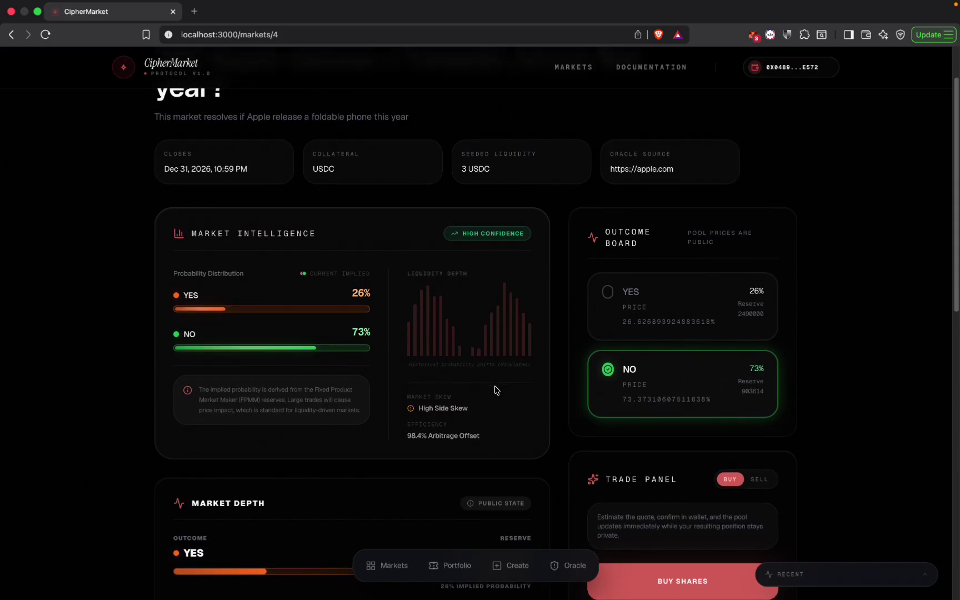
{"action": "scroll", "coordinate": [496, 389], "scroll_direction": "down", "scroll_amount": 4}
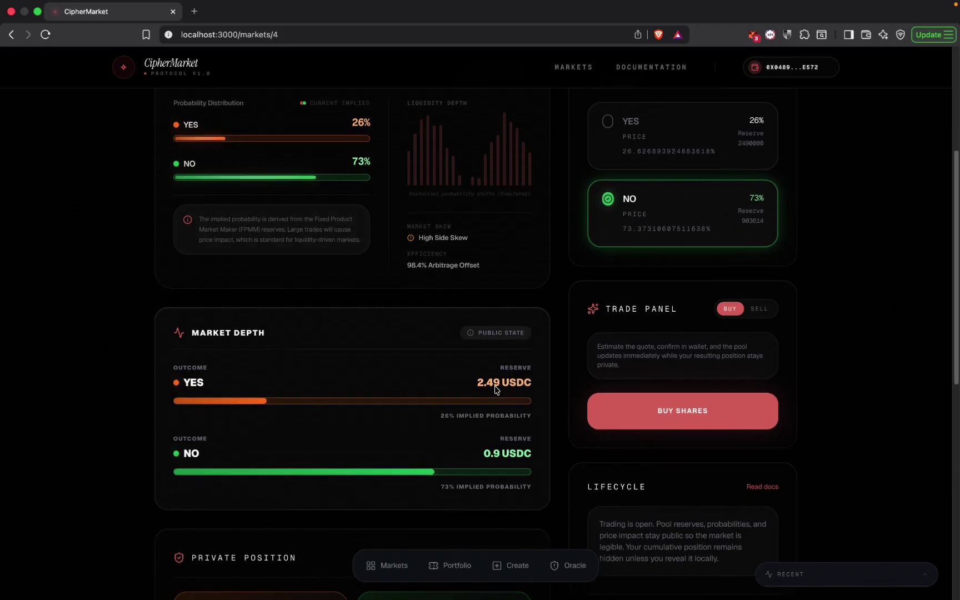
{"action": "scroll", "coordinate": [496, 390], "scroll_direction": "down", "scroll_amount": 7}
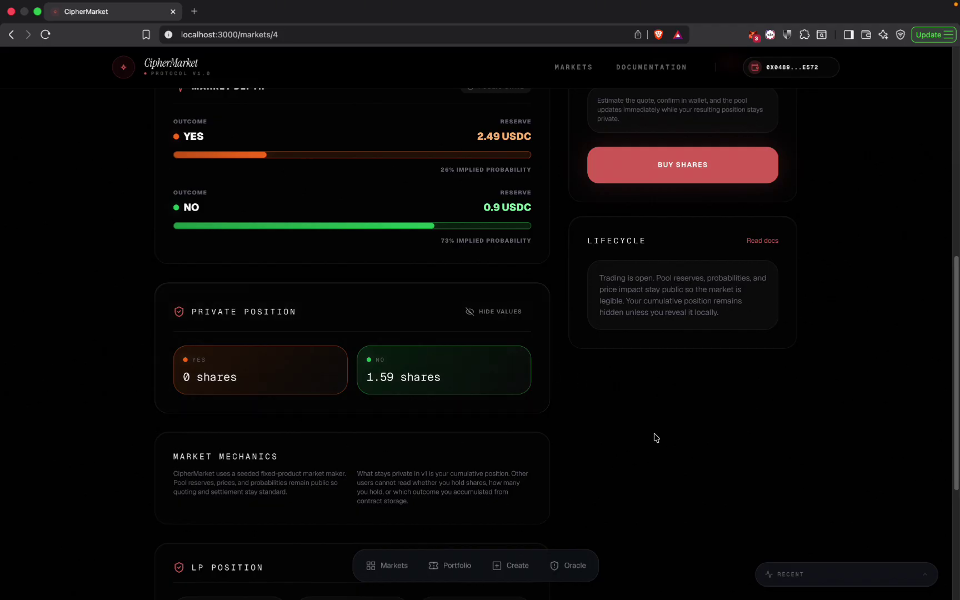
{"action": "scroll", "coordinate": [656, 437], "scroll_direction": "up", "scroll_amount": 10}
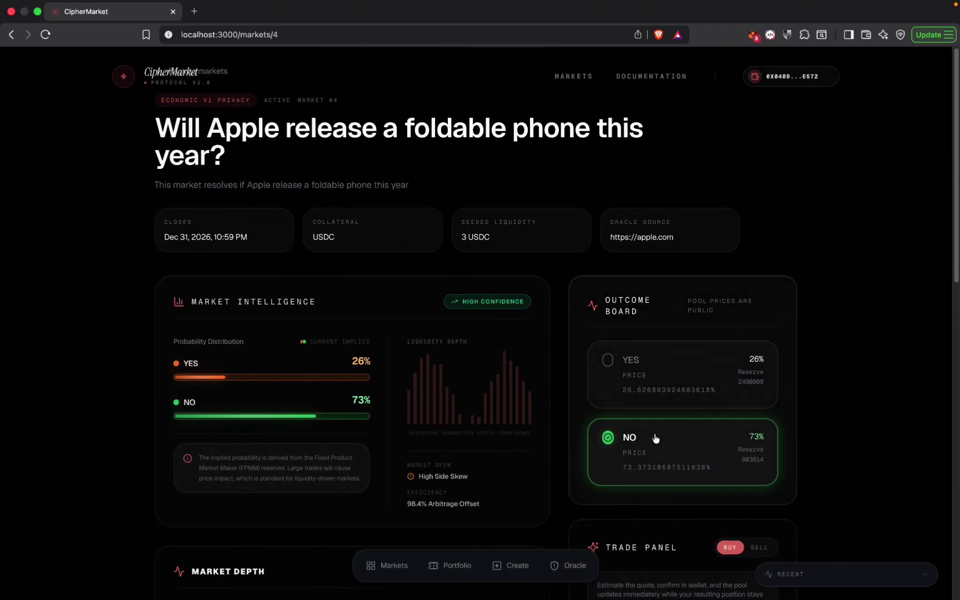